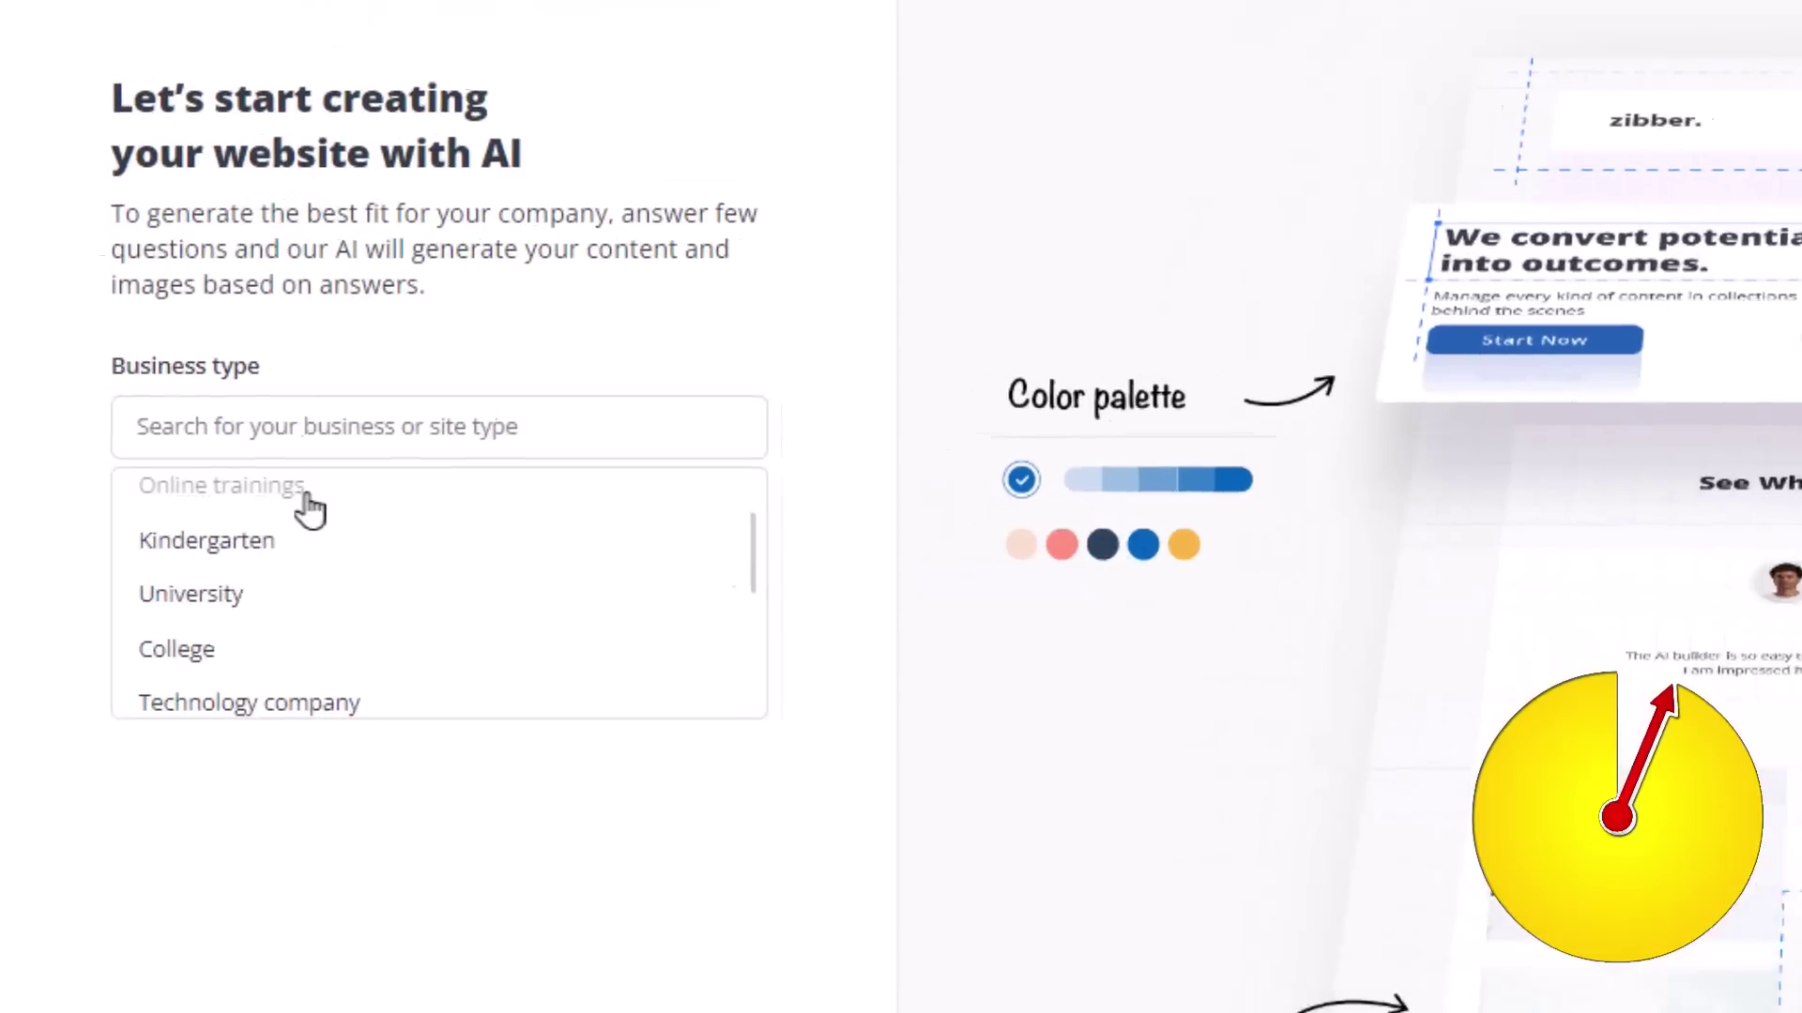
- Choose 'Online trainings' as business type, enter the company name, and describe its digital marketing services and courses
{"action": "left_click", "coordinate": [327, 508]}
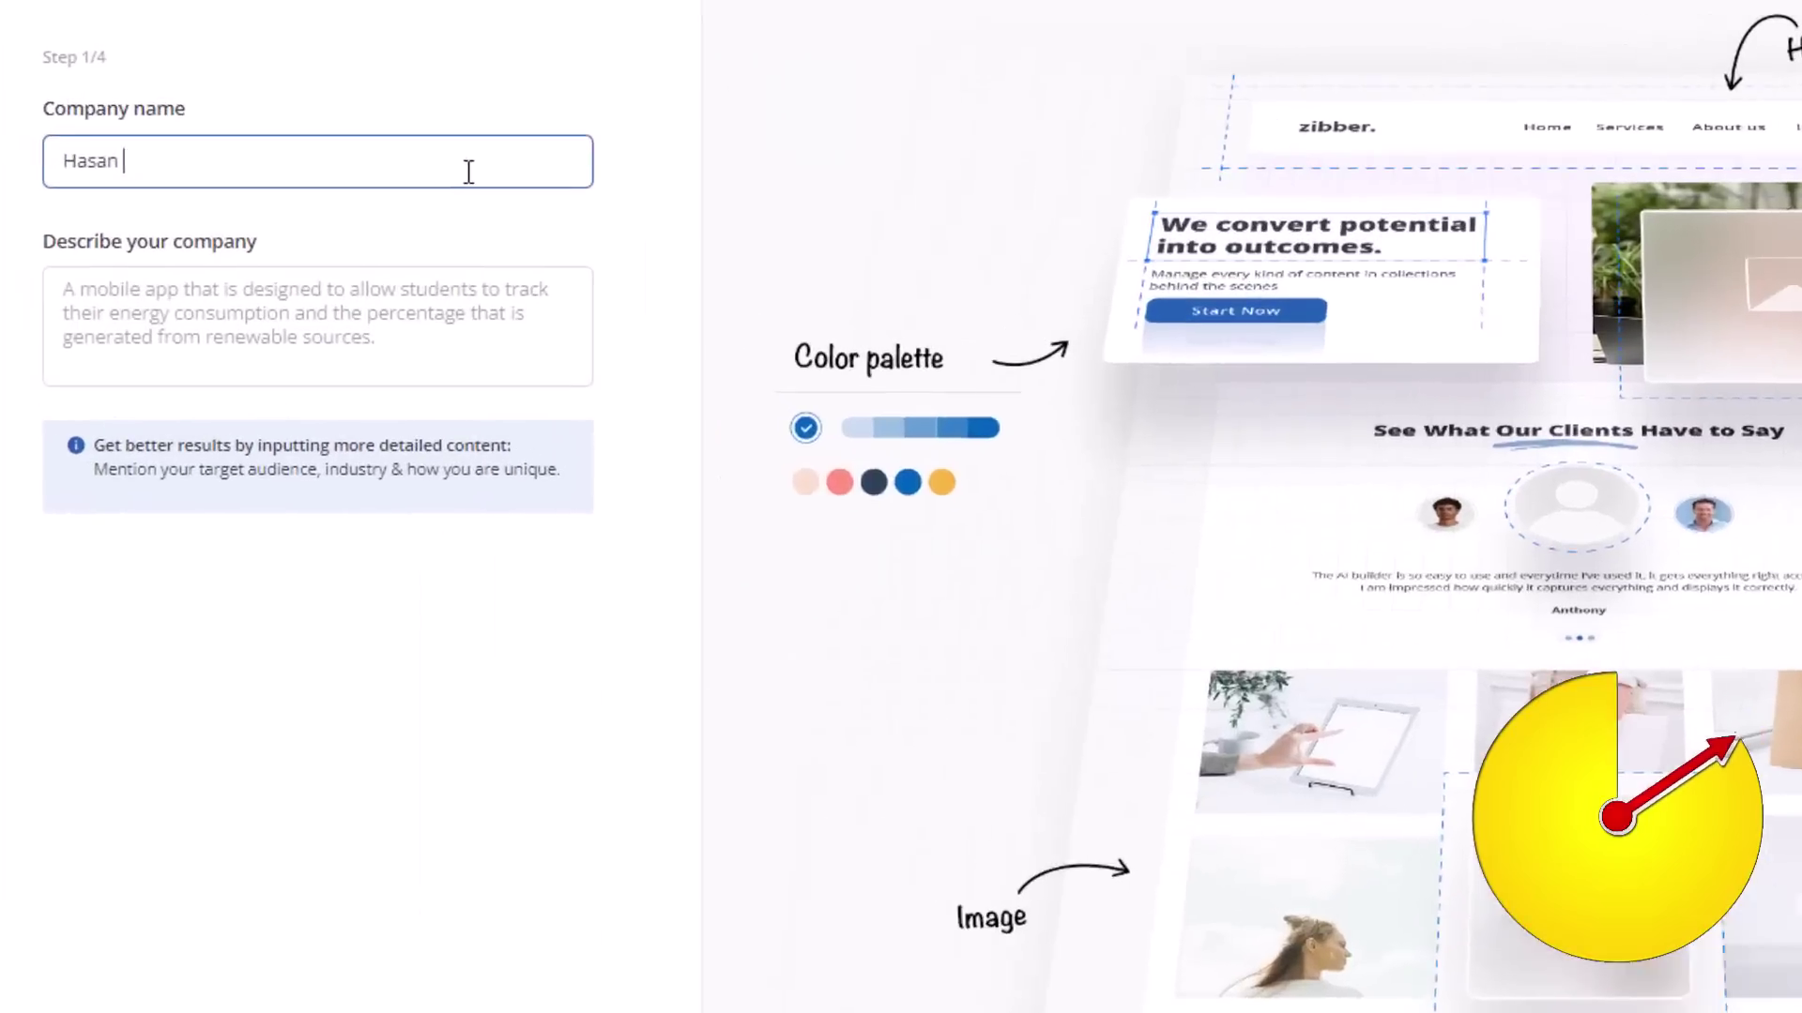
{"action": "type", "text": "Aboul Hasan"}
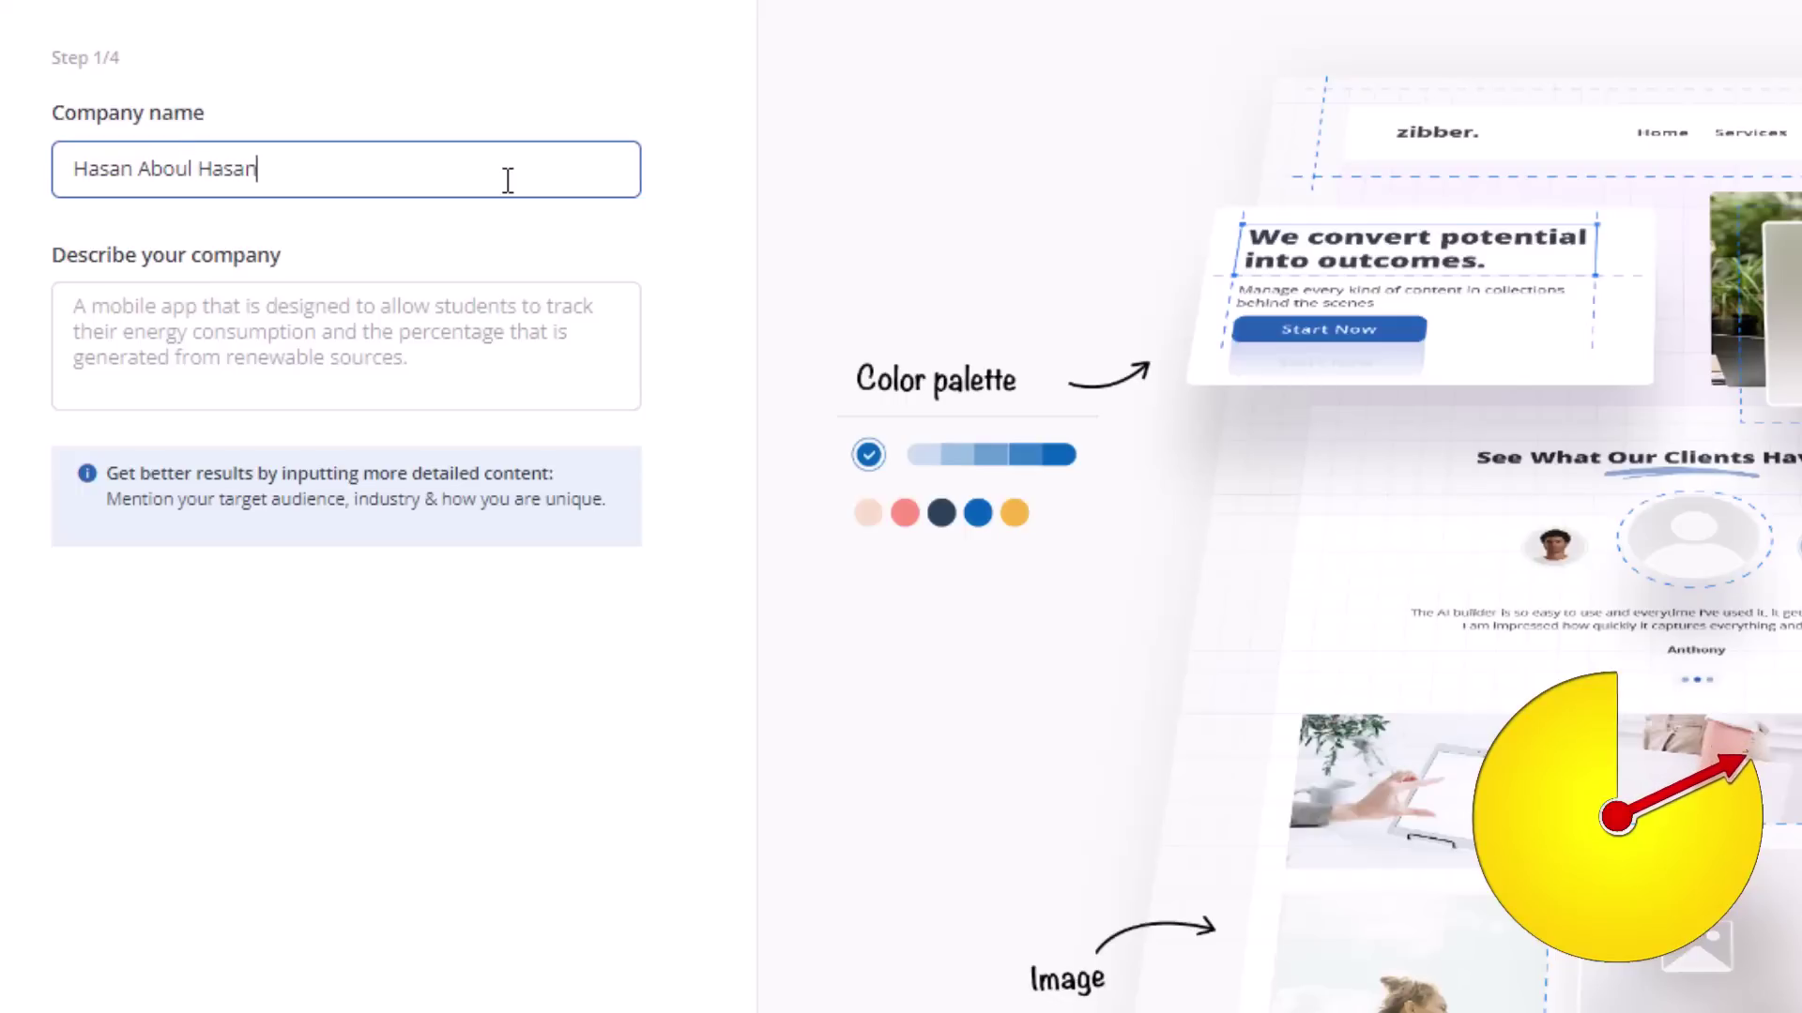
{"action": "key", "text": "Tab"}
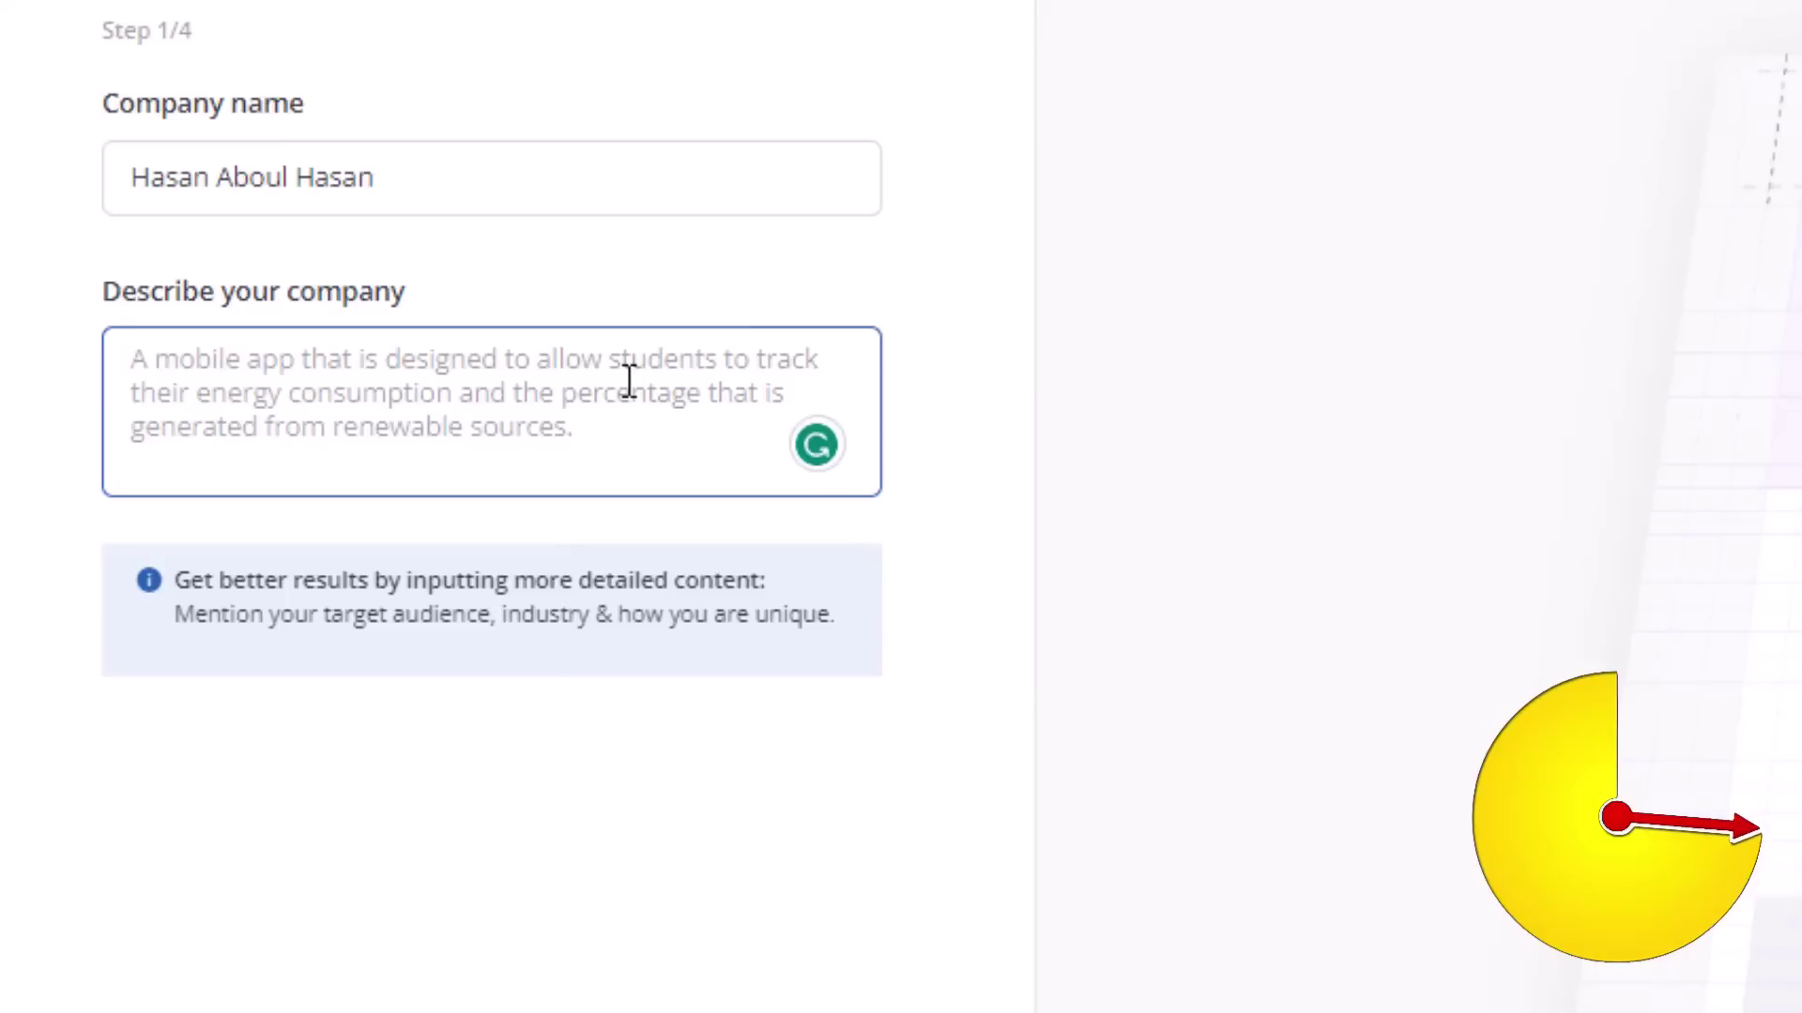
{"action": "type", "text": "I provide online service"}
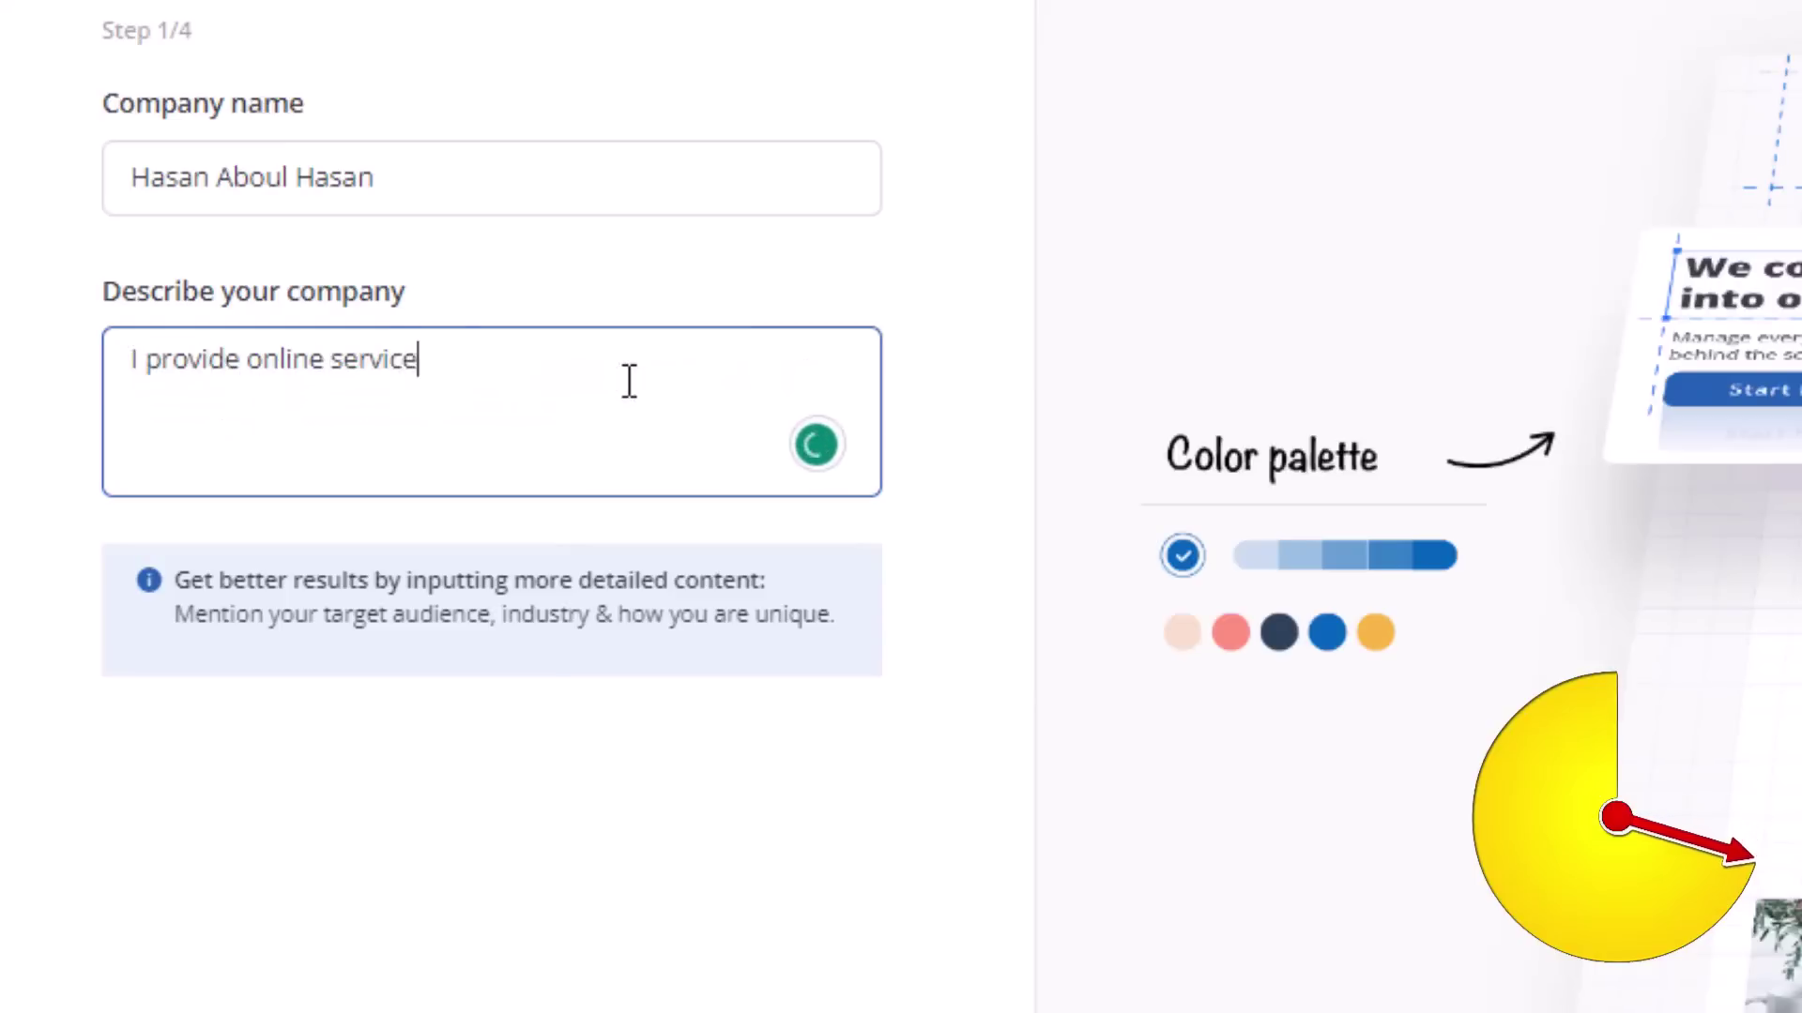
{"action": "type", "text": "s and courses related to di"}
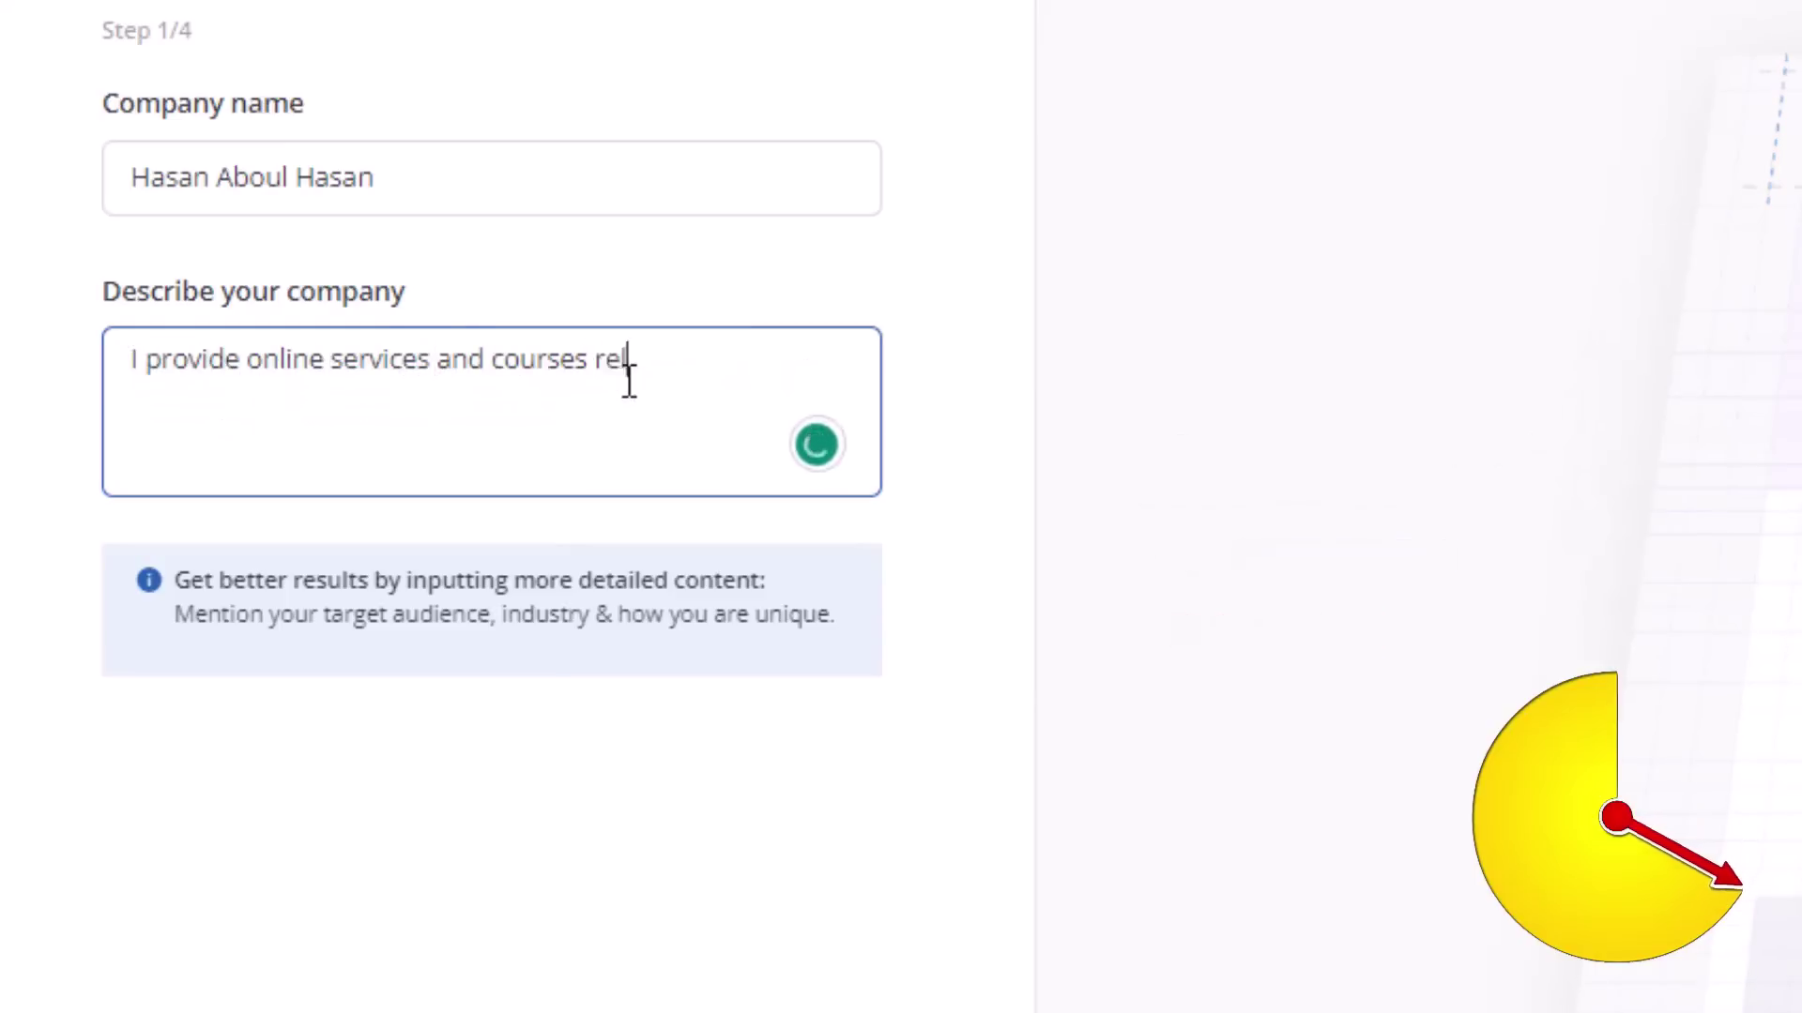
{"action": "type", "text": "gital marketing and online business. the site must show case my"}
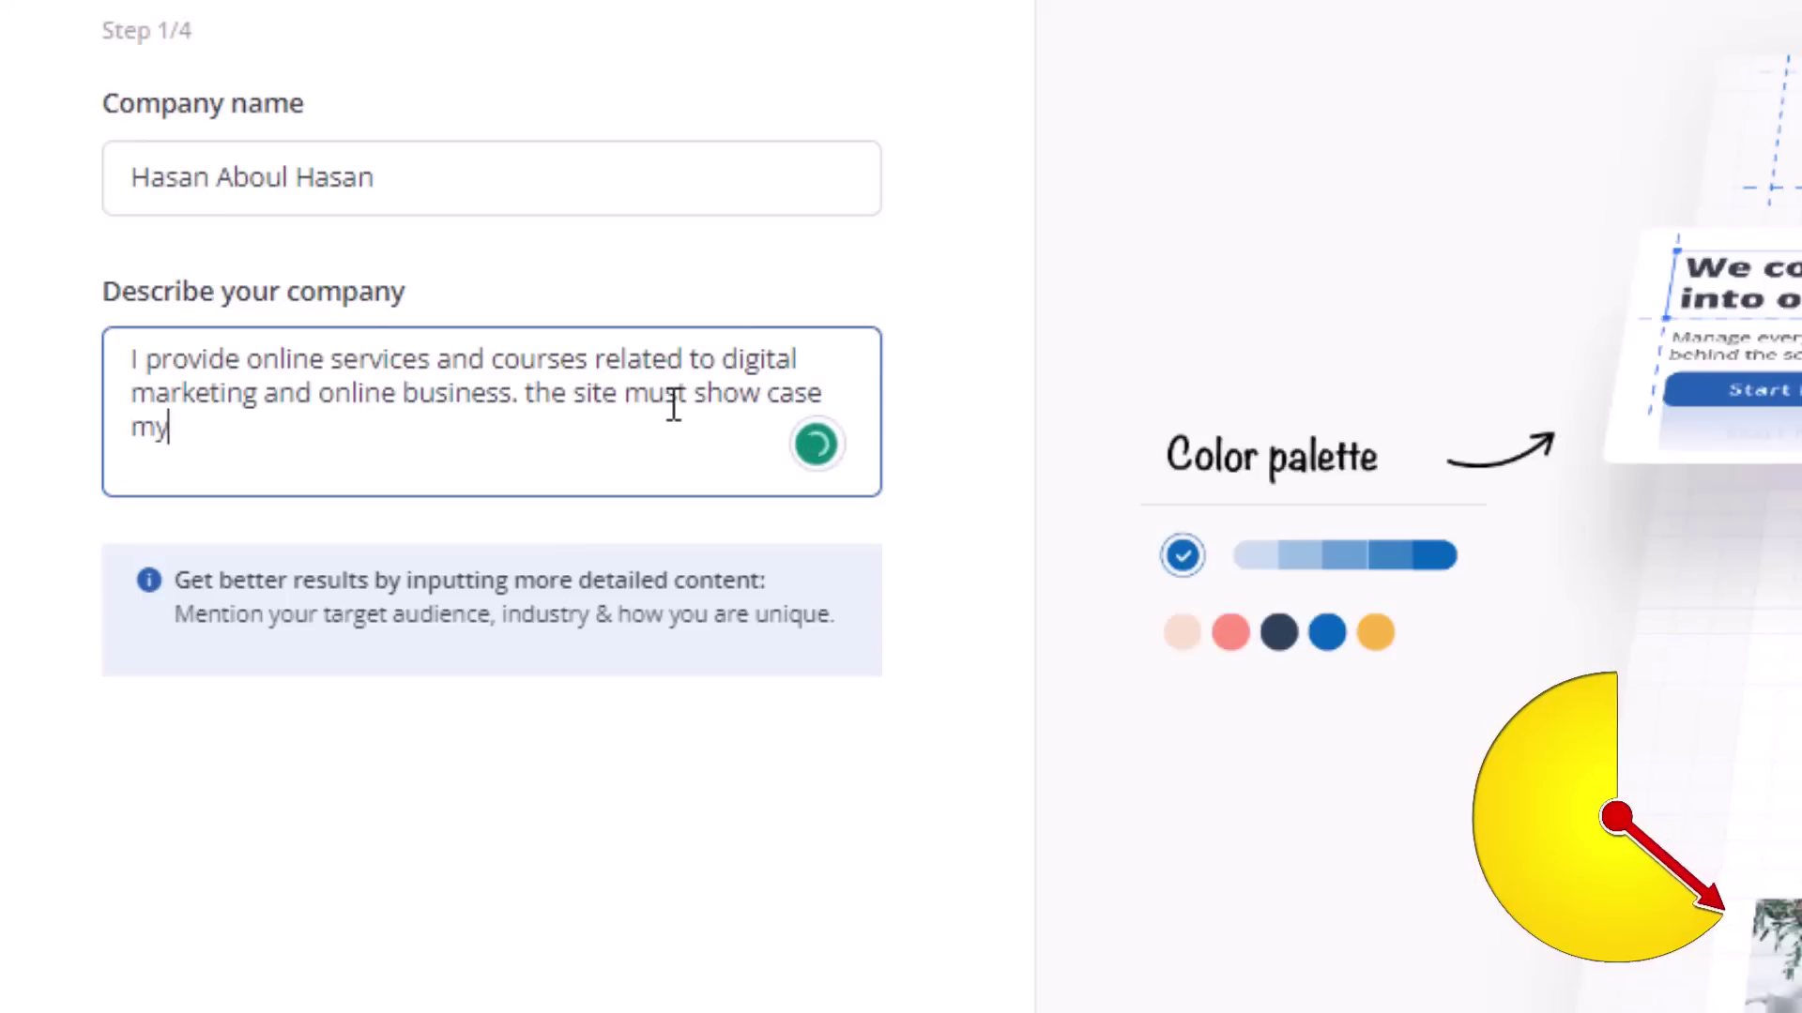
{"action": "key", "text": "BackSpace"}
{"action": "key", "text": "BackSpace"}
{"action": "type", "text": "the services I provide"}
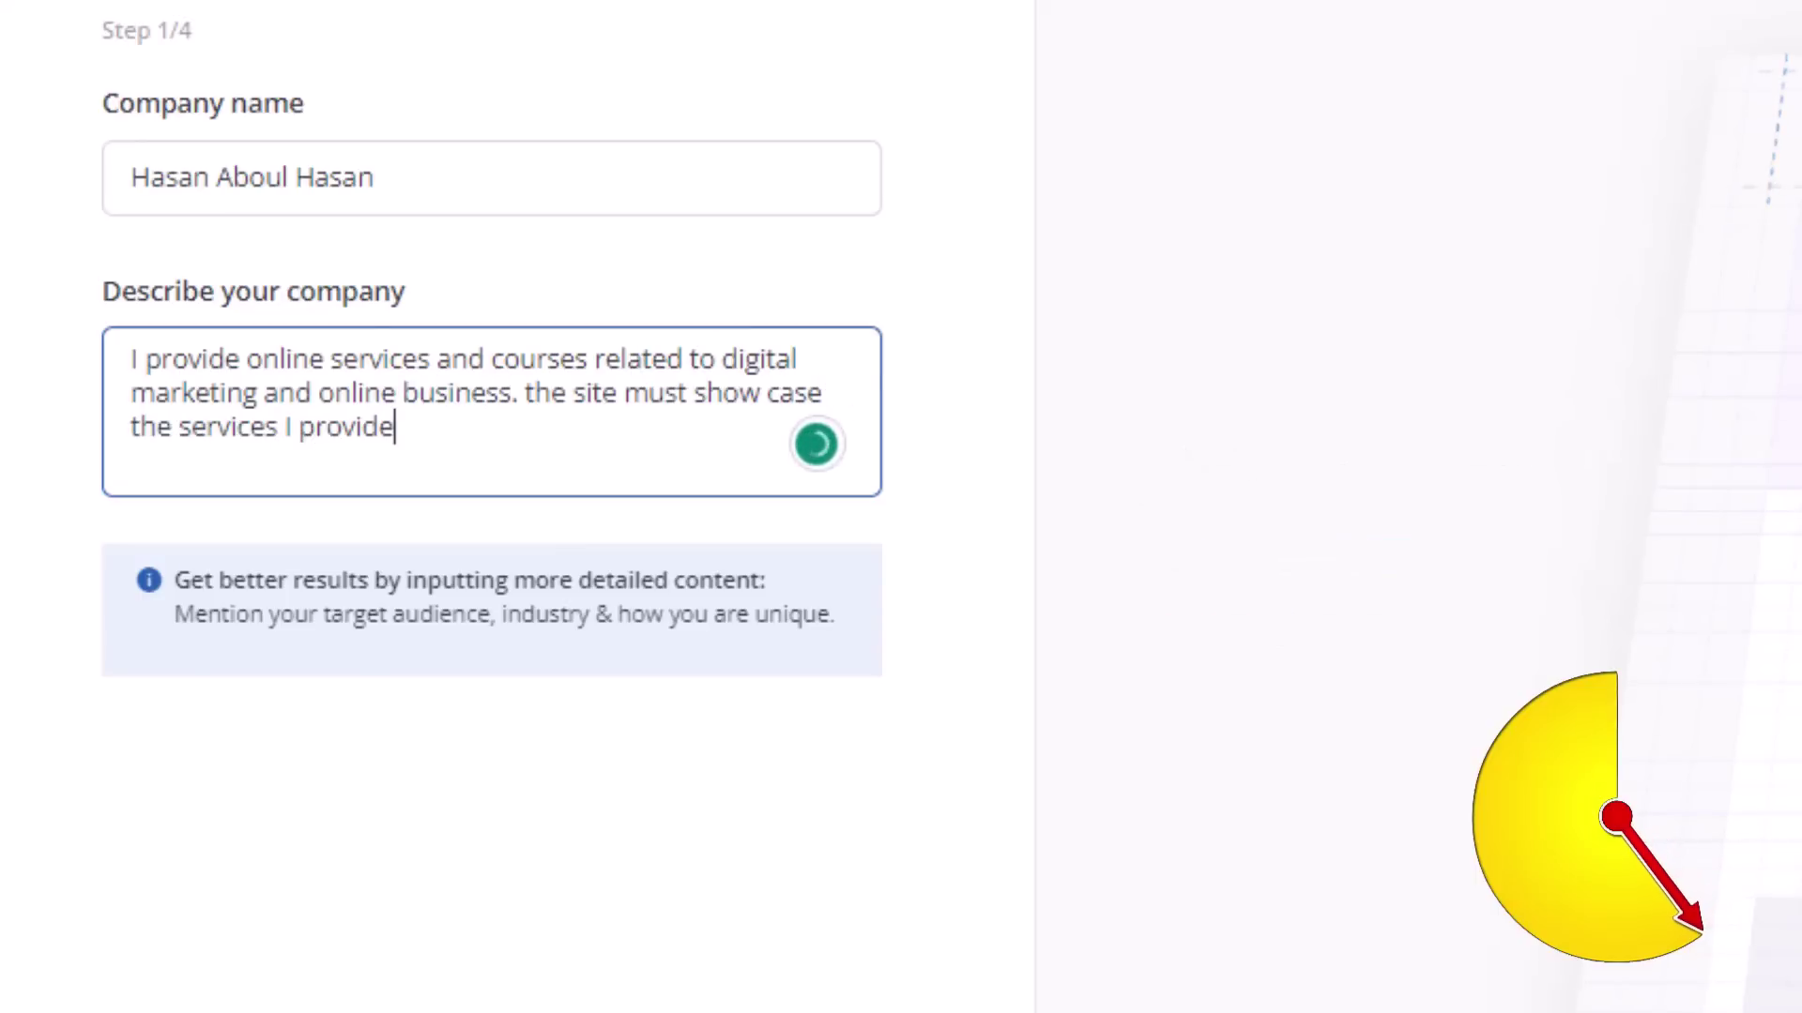
{"action": "type", "text": "Python Programming"}
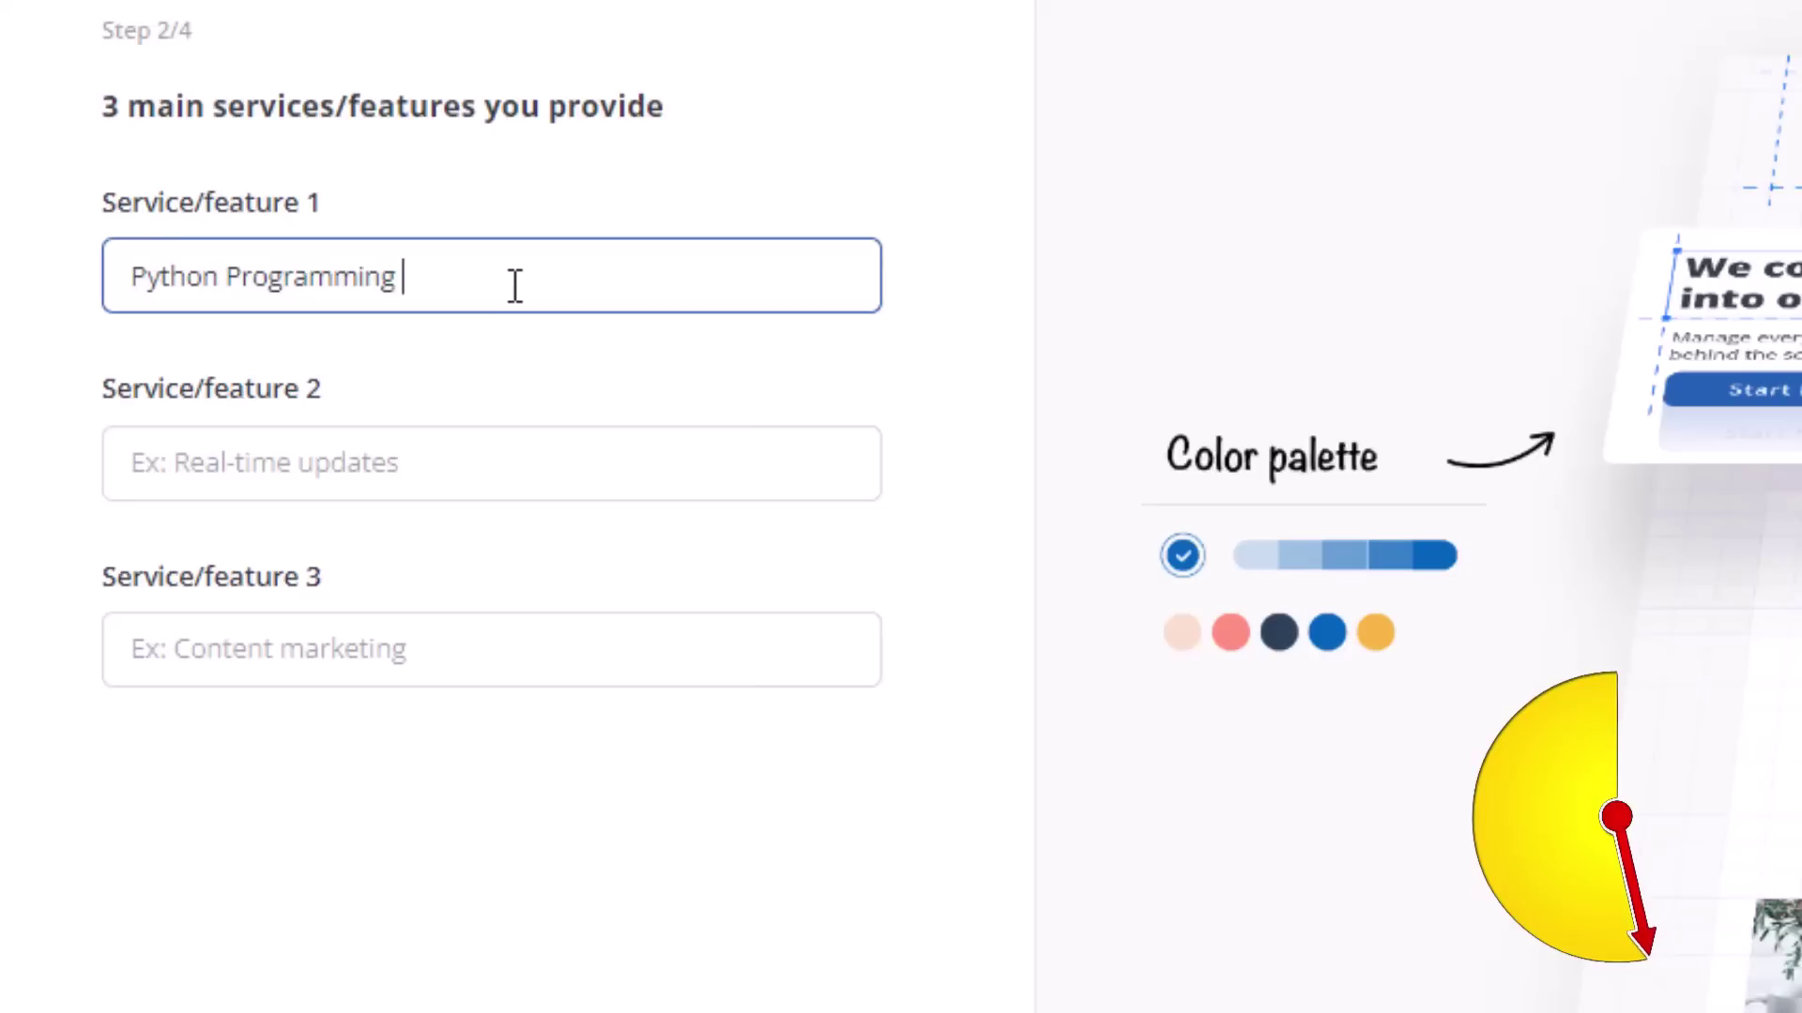
- Fill in the remaining main services, including the SEO service, and submit them
{"action": "left_click", "coordinate": [564, 490]}
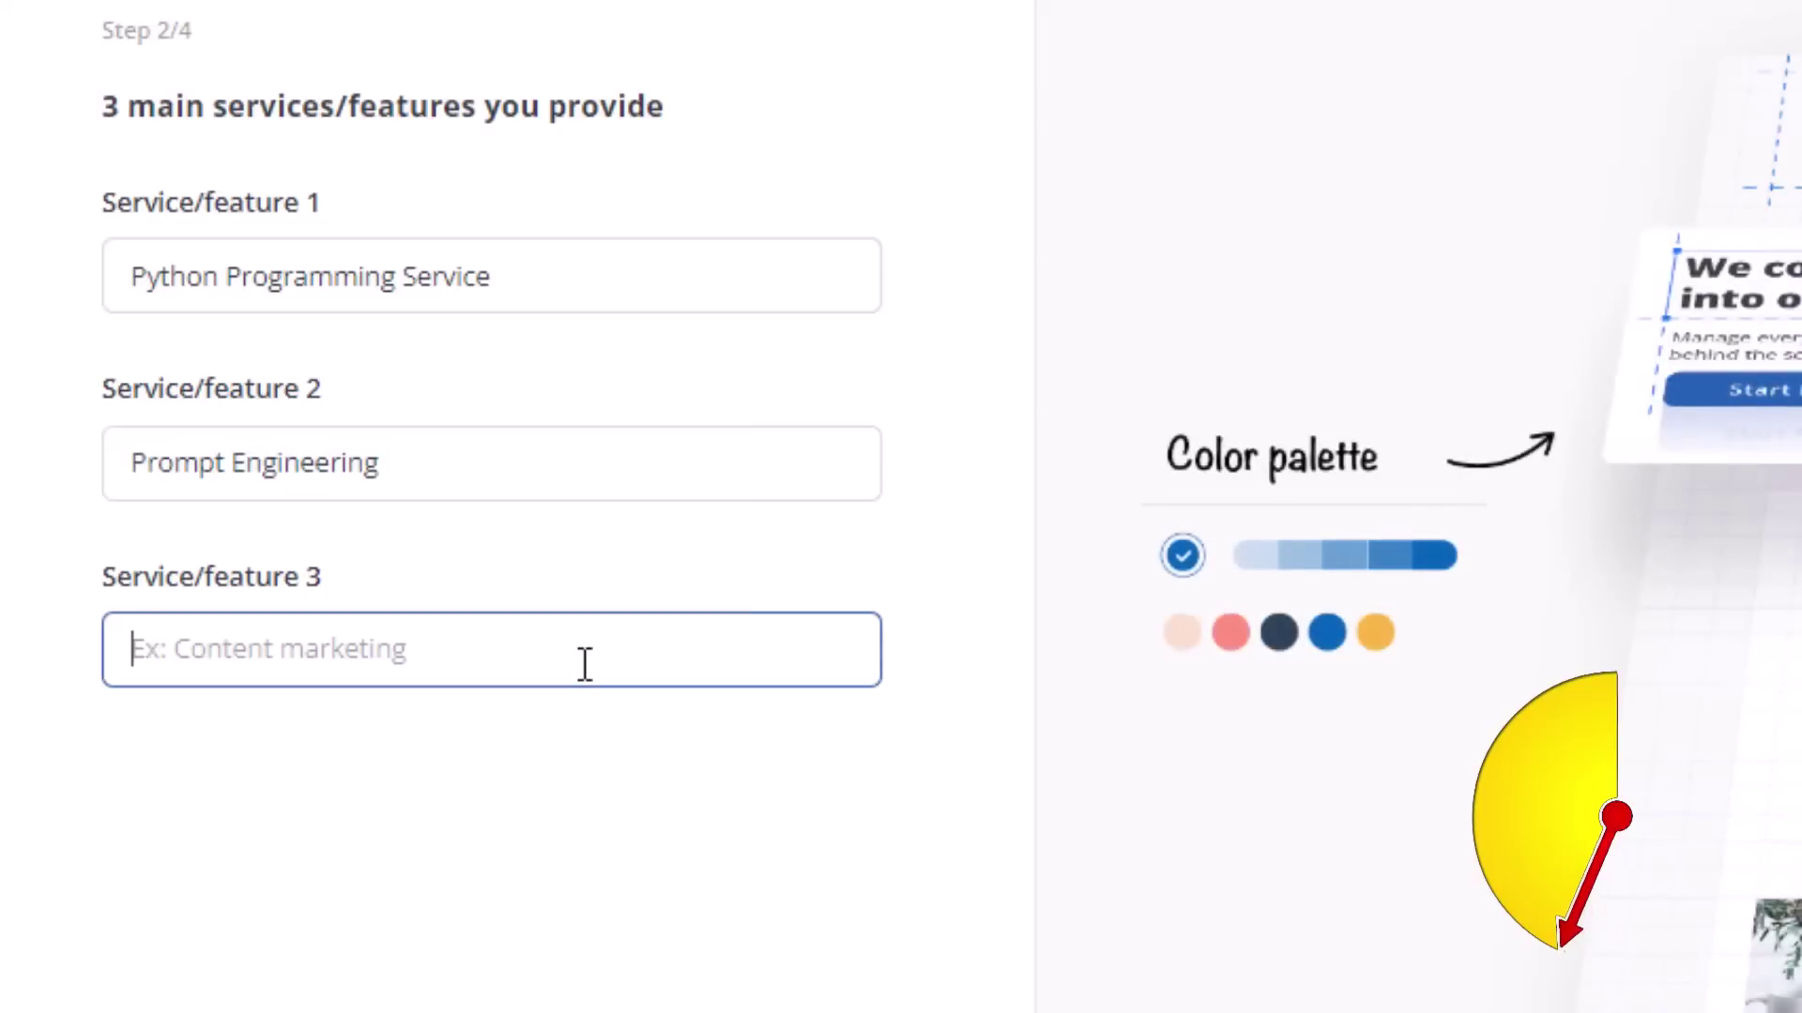
{"action": "type", "text": "SEO Serv"}
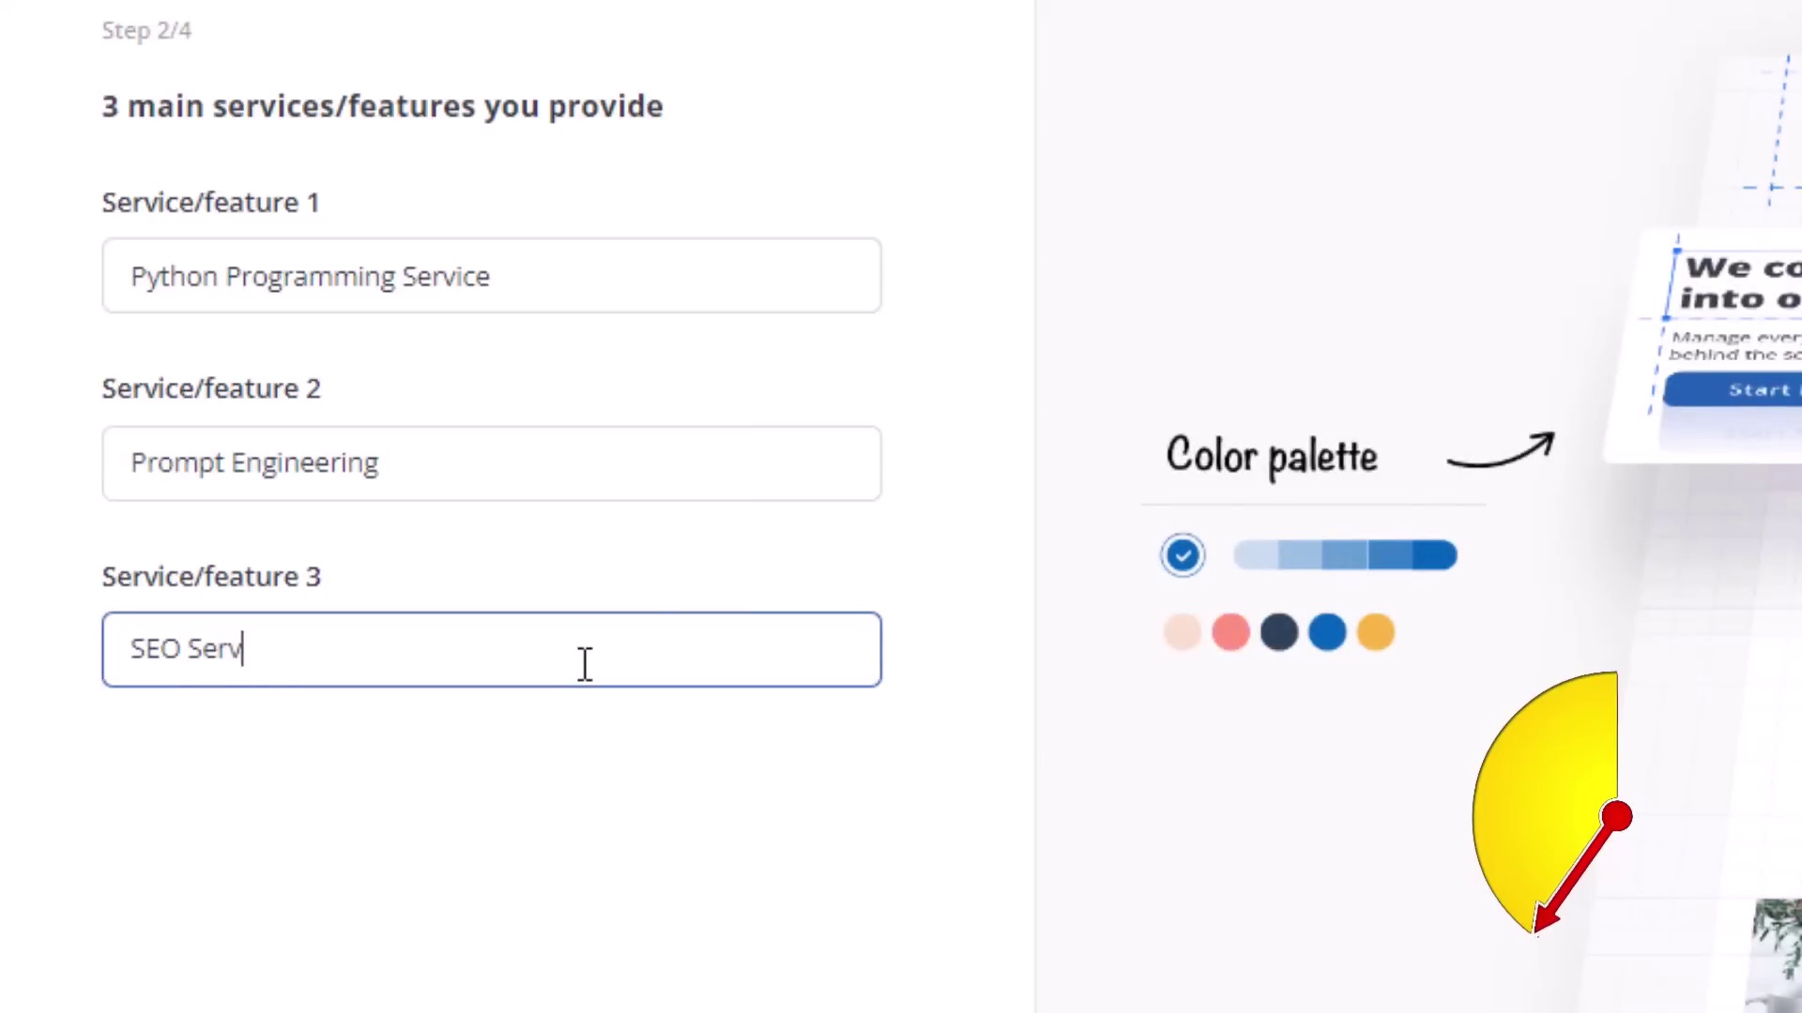
{"action": "key", "text": "Return"}
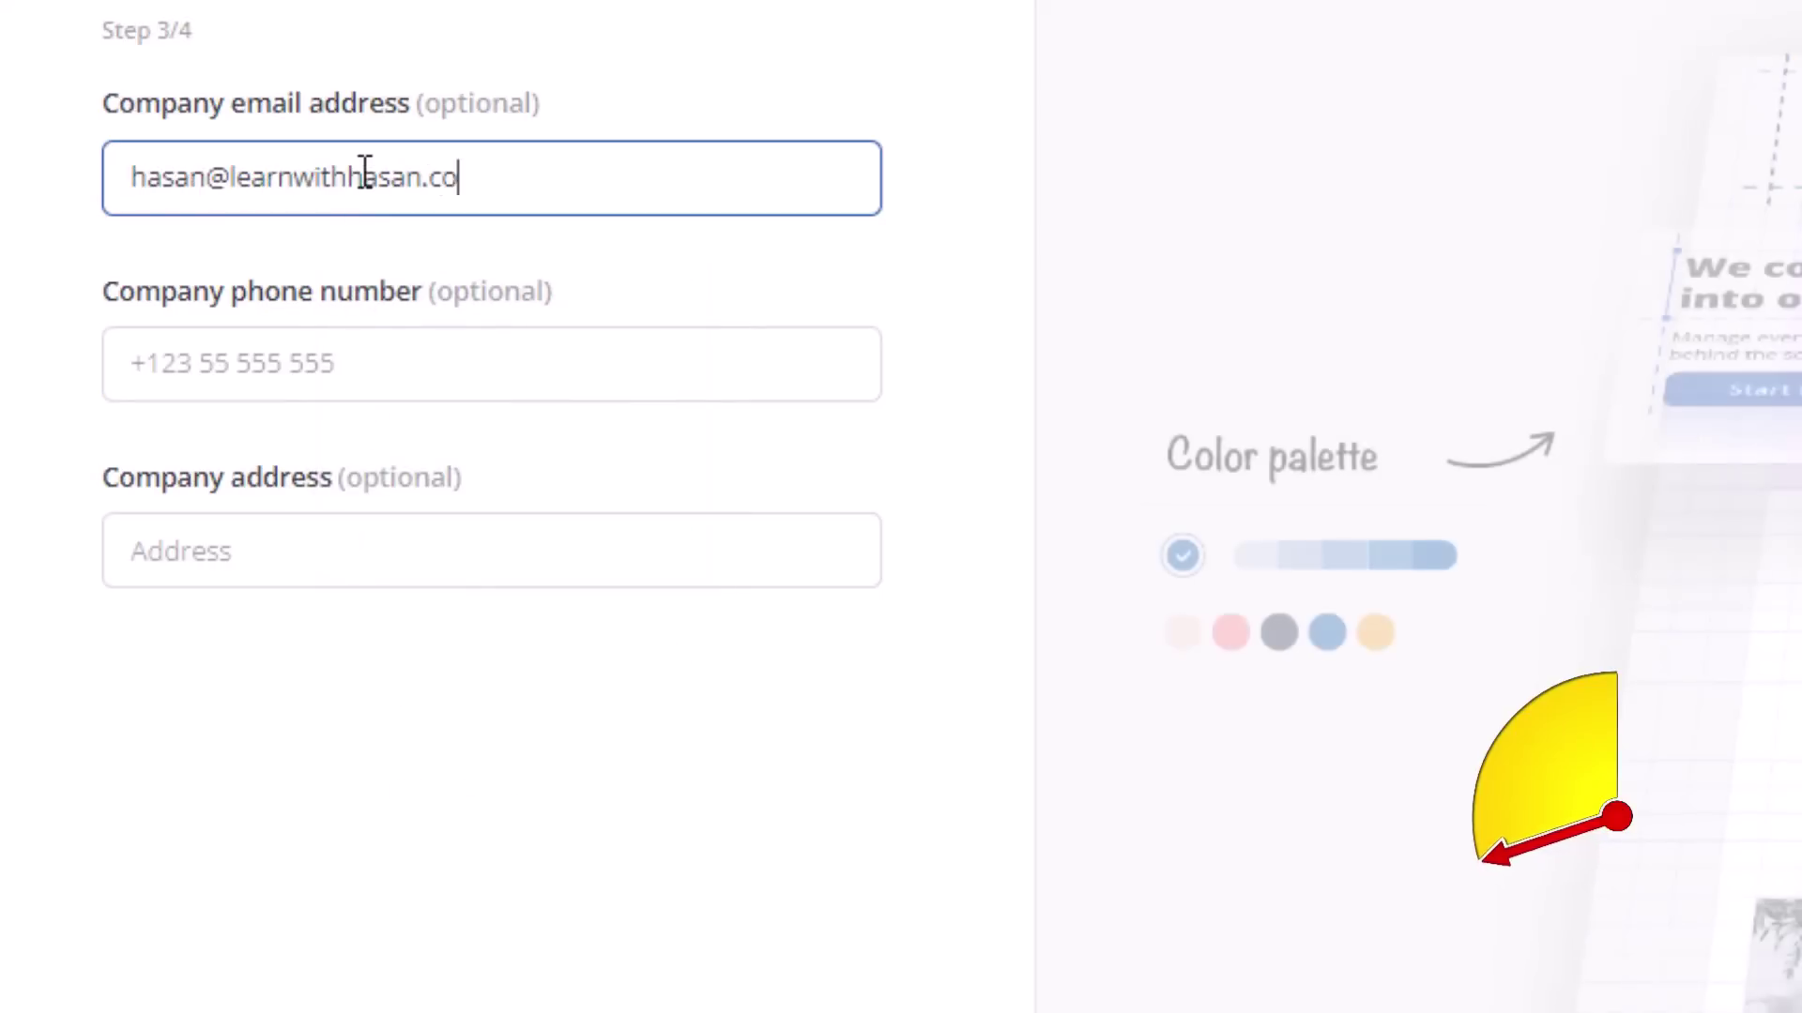
{"action": "type", "text": "m"}
{"action": "key", "text": "Tab"}
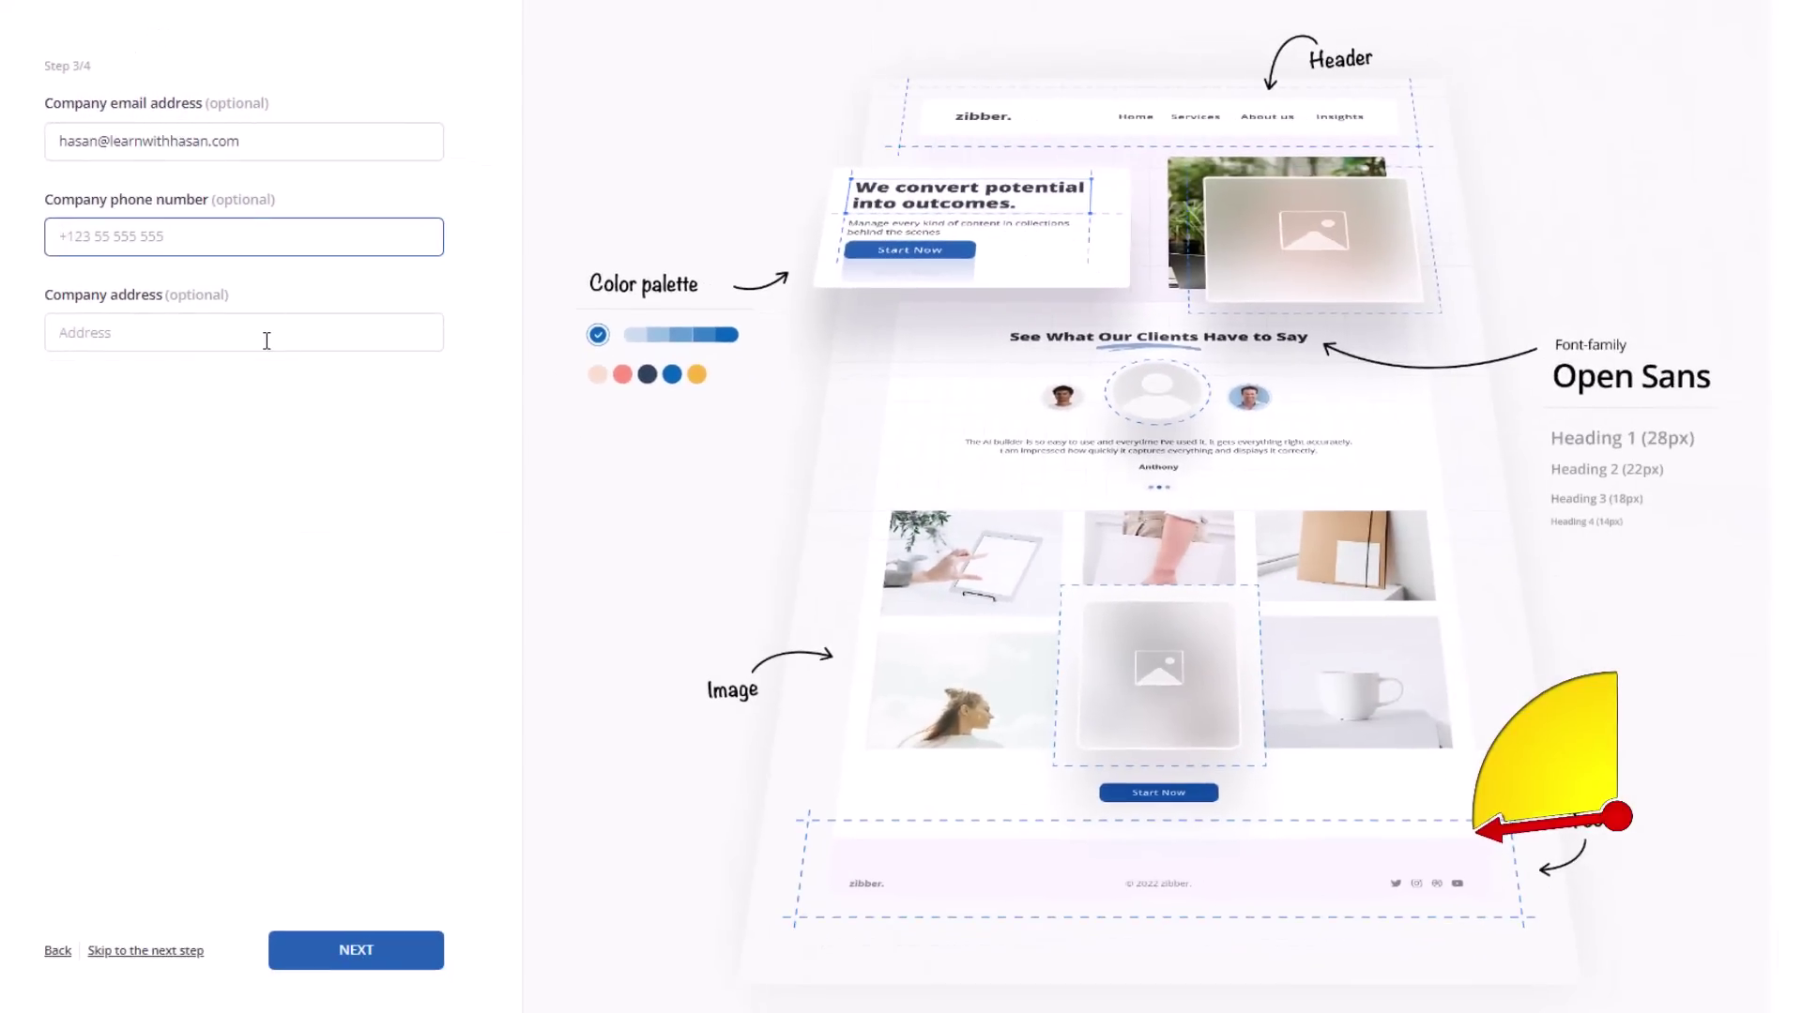
{"action": "left_click", "coordinate": [376, 952]}
- Keep the Informal tone and finalize so the AI generates the site
{"action": "left_click", "coordinate": [376, 955]}
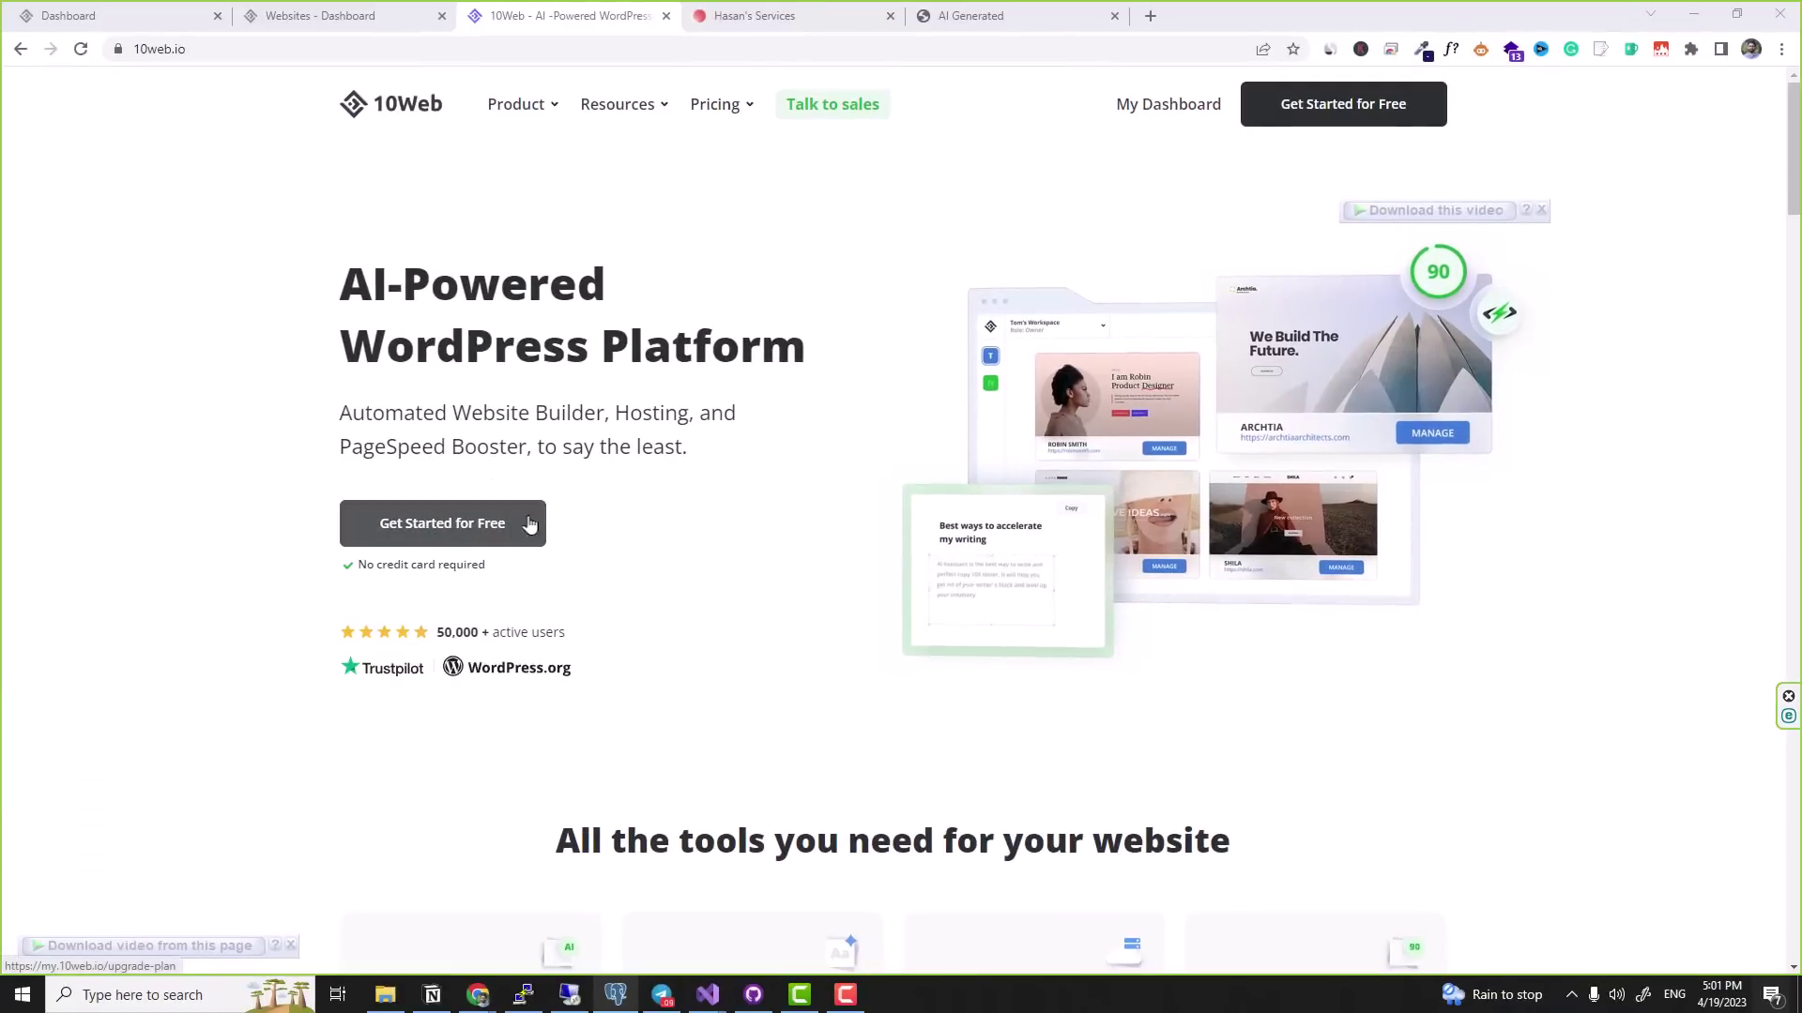
- Close the 10web.io tab to reveal the Websites dashboard with nine sites
{"action": "key", "text": "ctrl+w"}
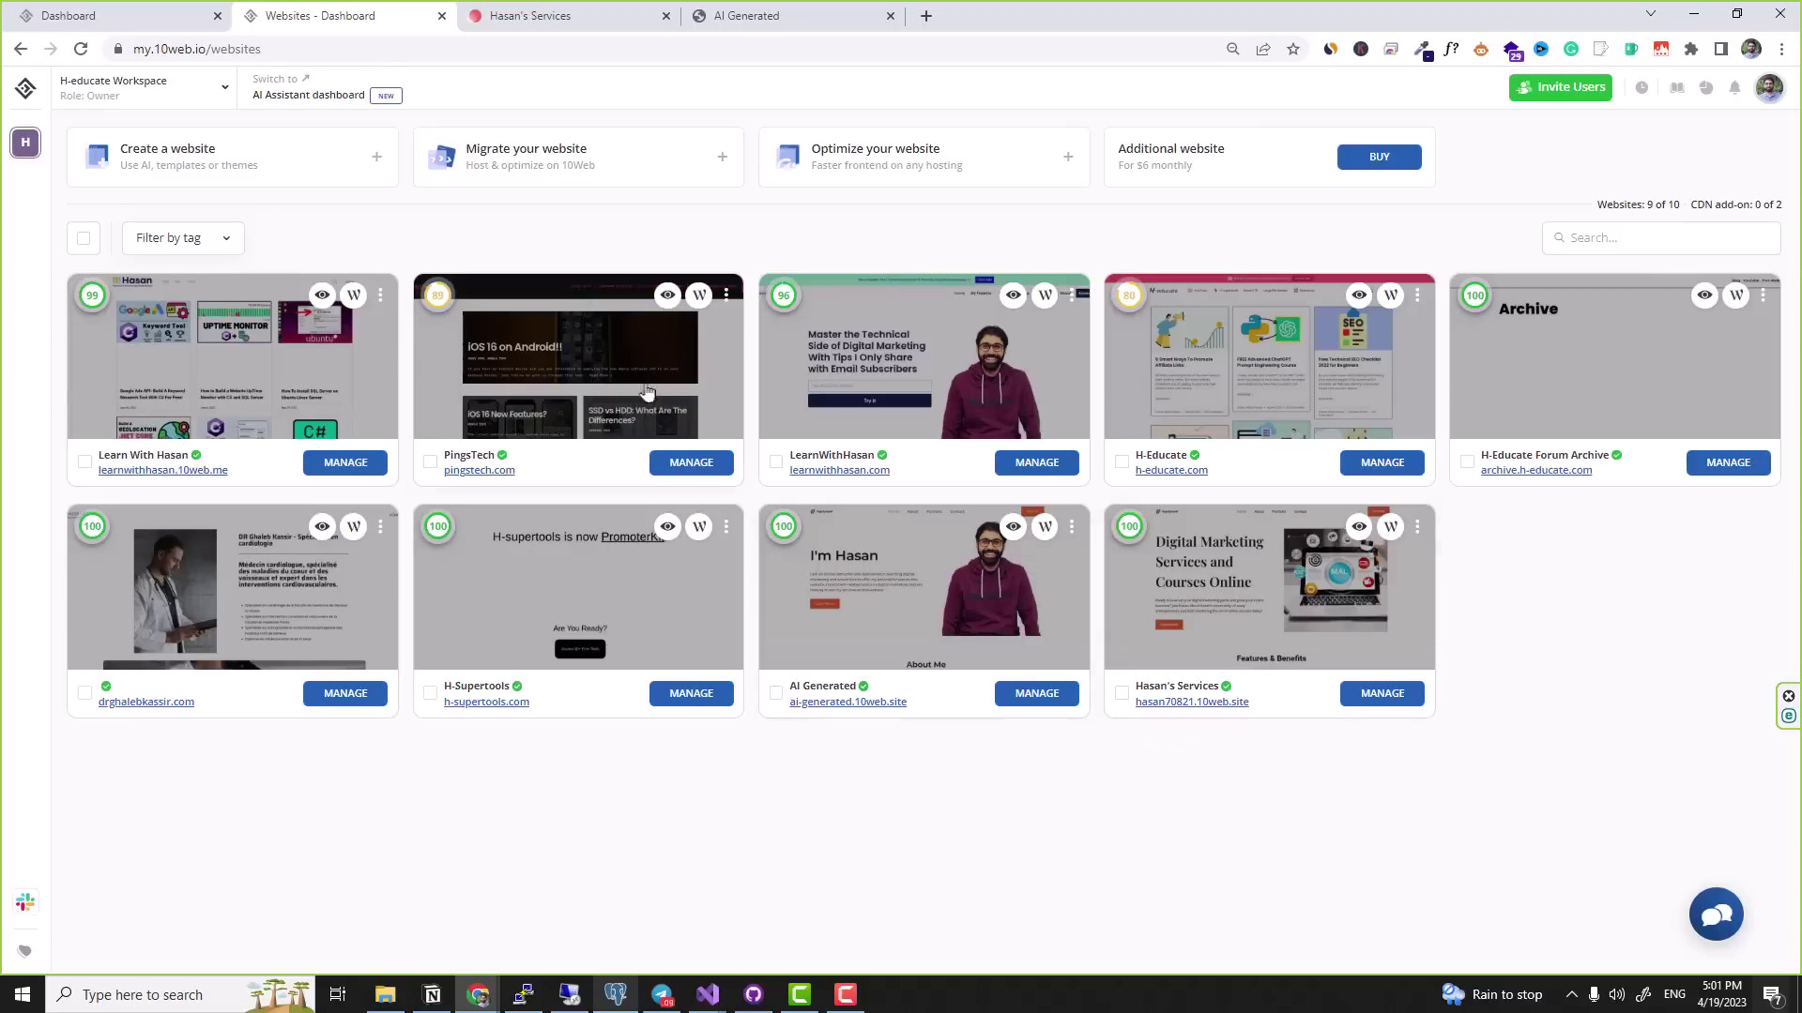
- Create a blank single WordPress site 'Hasan's Website' on the fresh-moose subdomain with admin credentials
{"action": "left_click", "coordinate": [282, 172]}
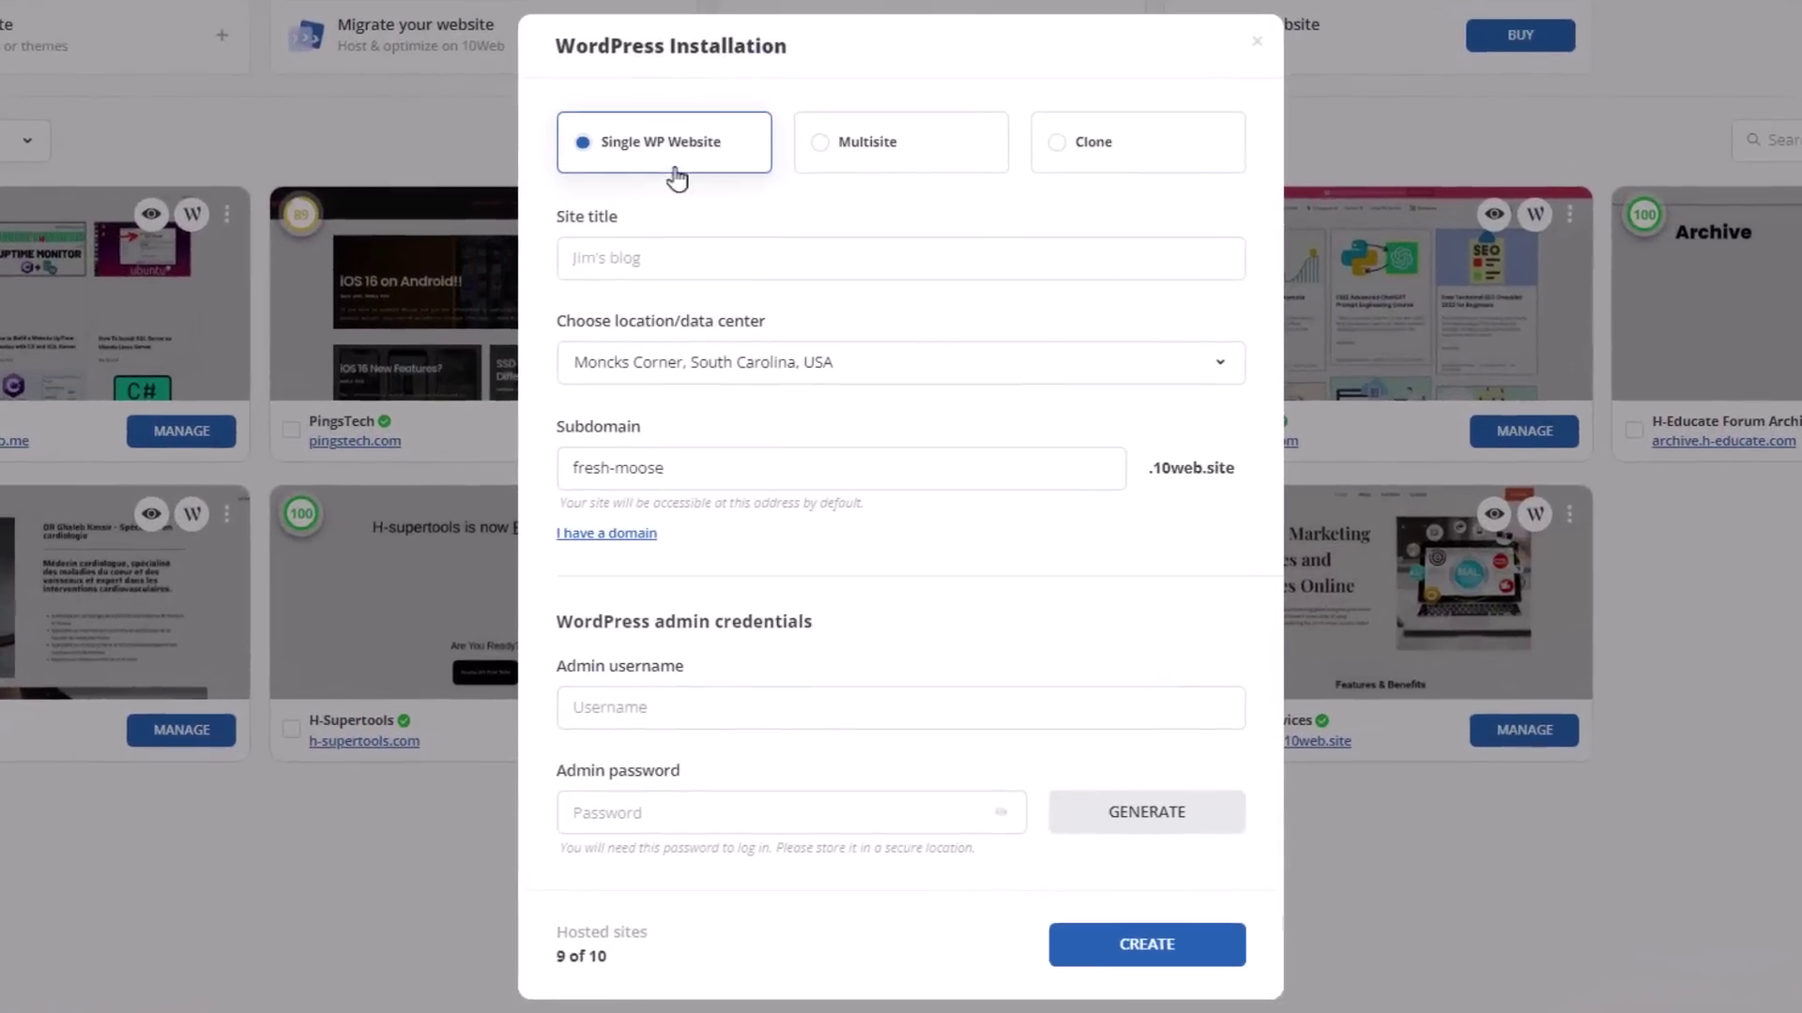
{"action": "left_click", "coordinate": [713, 254]}
{"action": "type", "text": "Hasan's Website"}
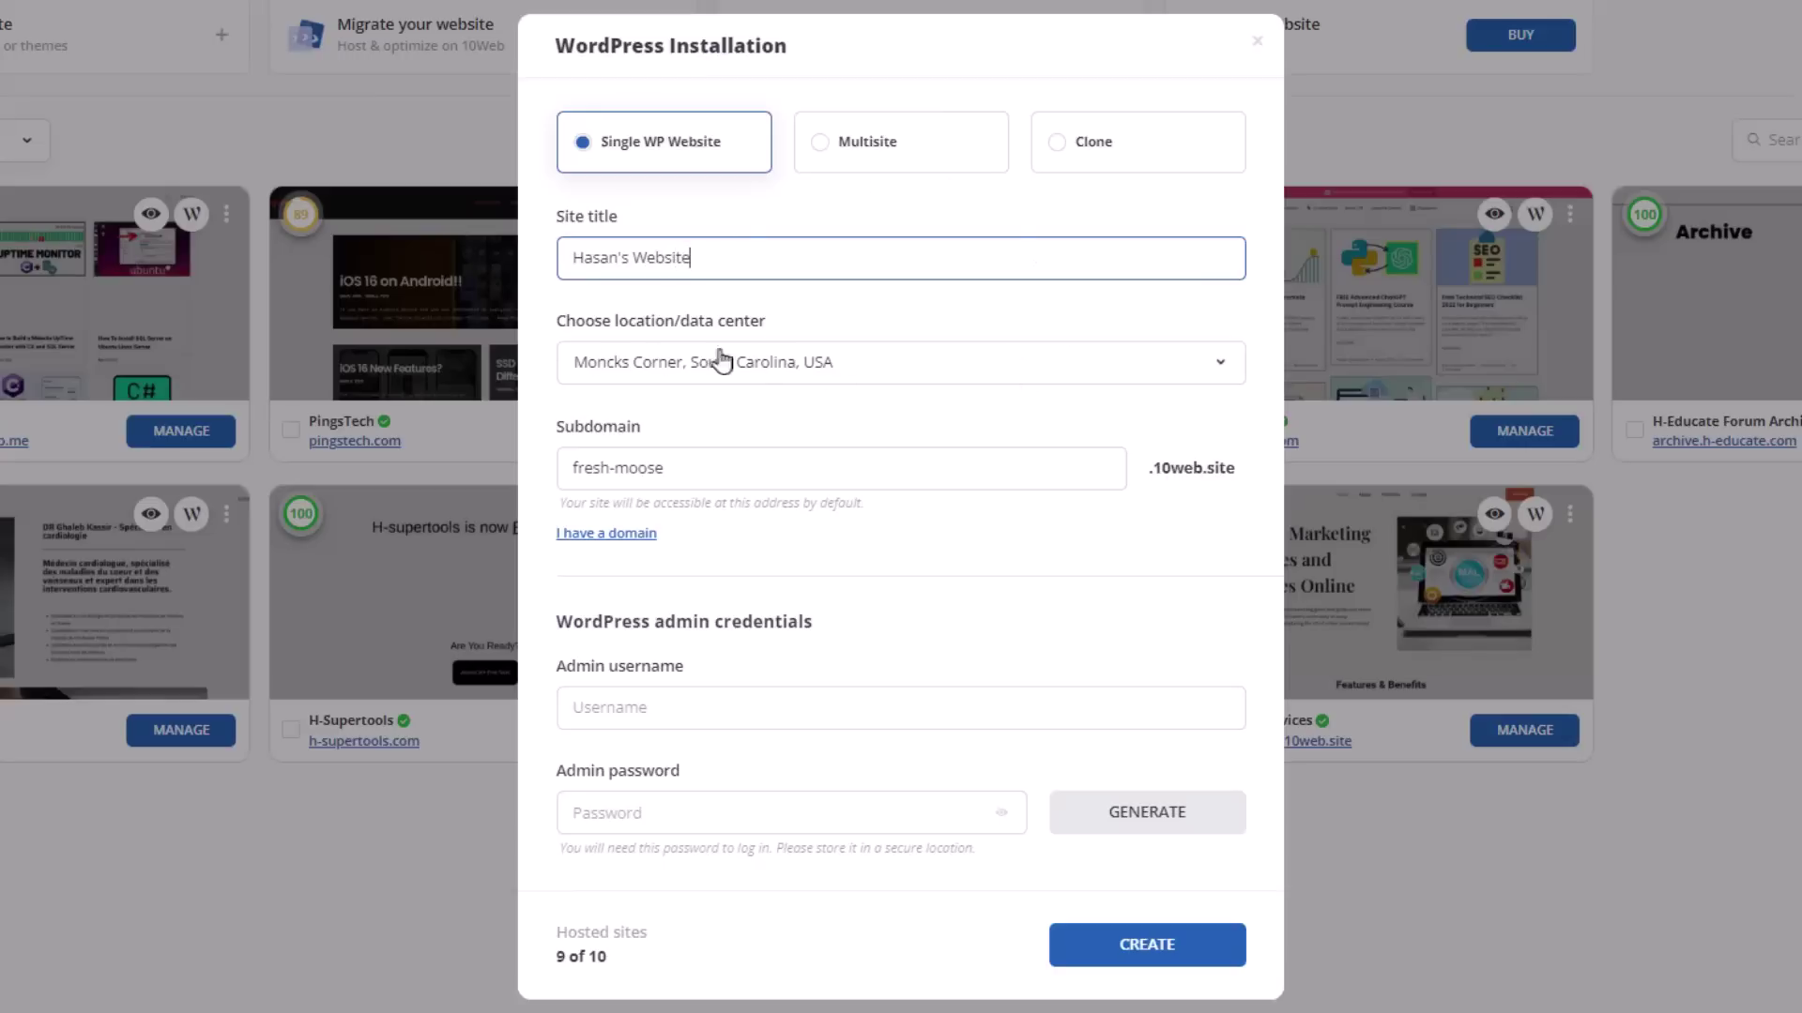
{"action": "left_click", "coordinate": [790, 471]}
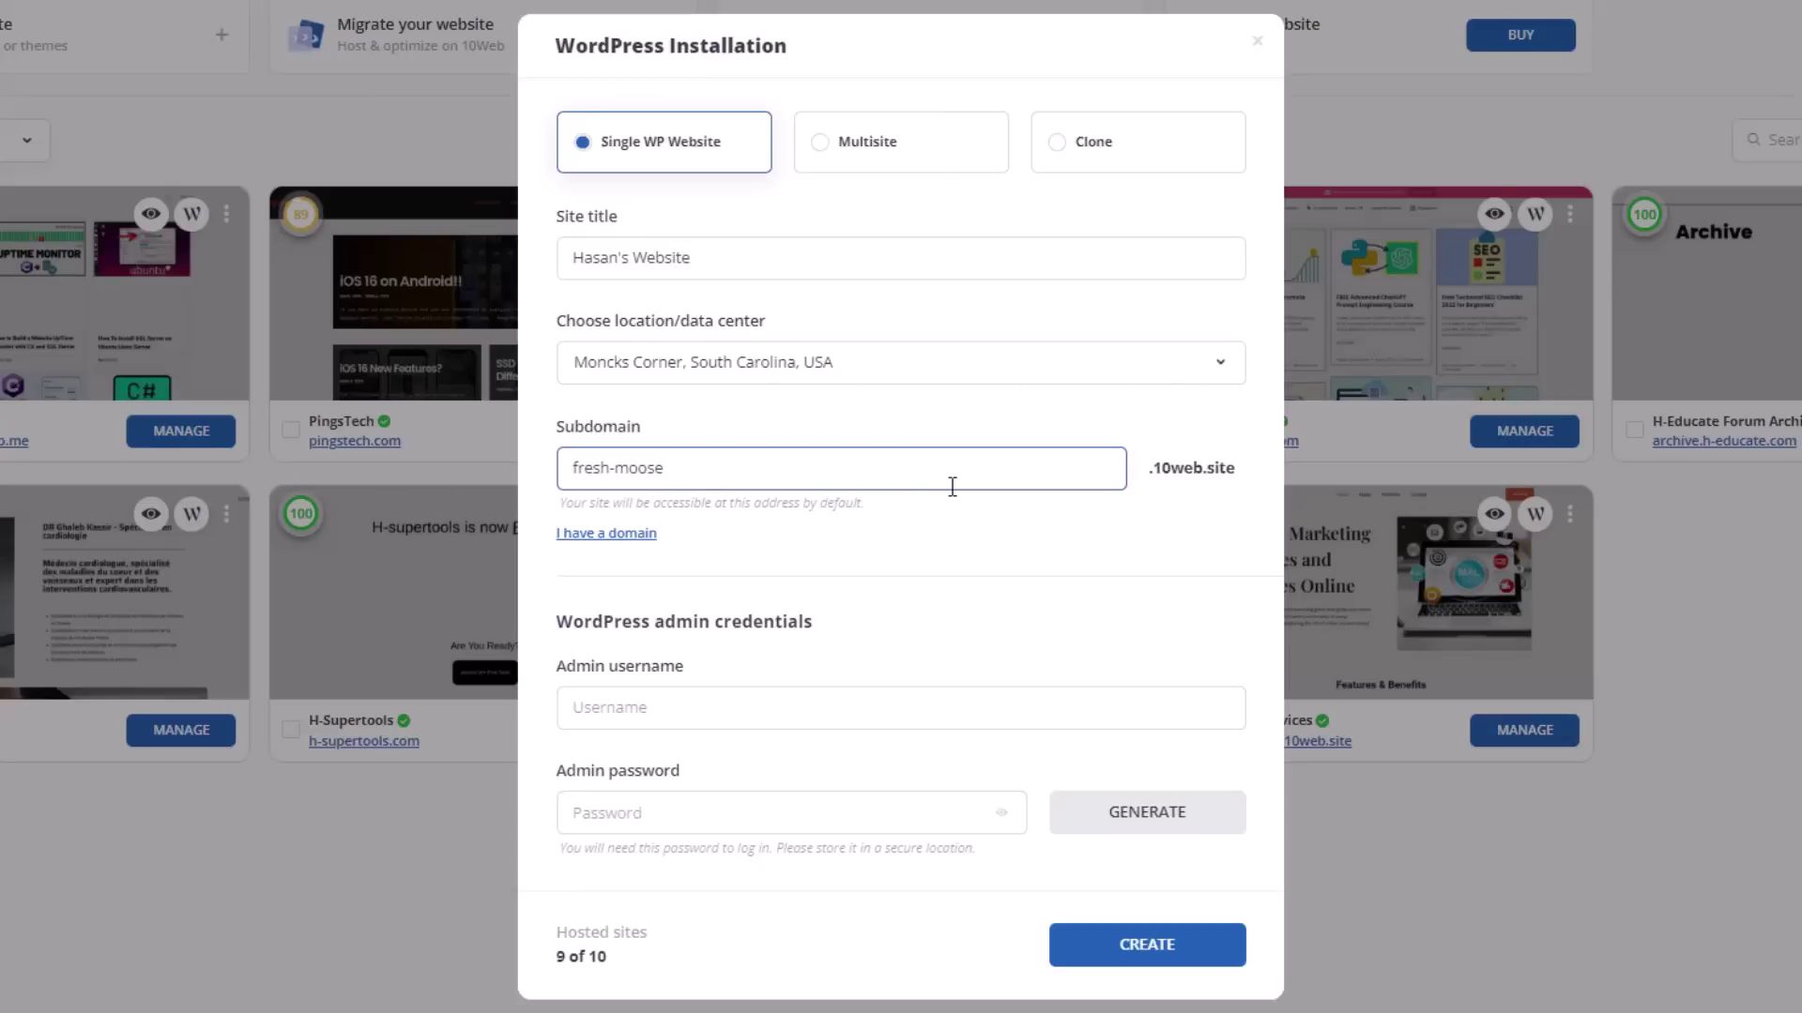
{"action": "left_click", "coordinate": [861, 696]}
{"action": "key", "text": "Tab"}
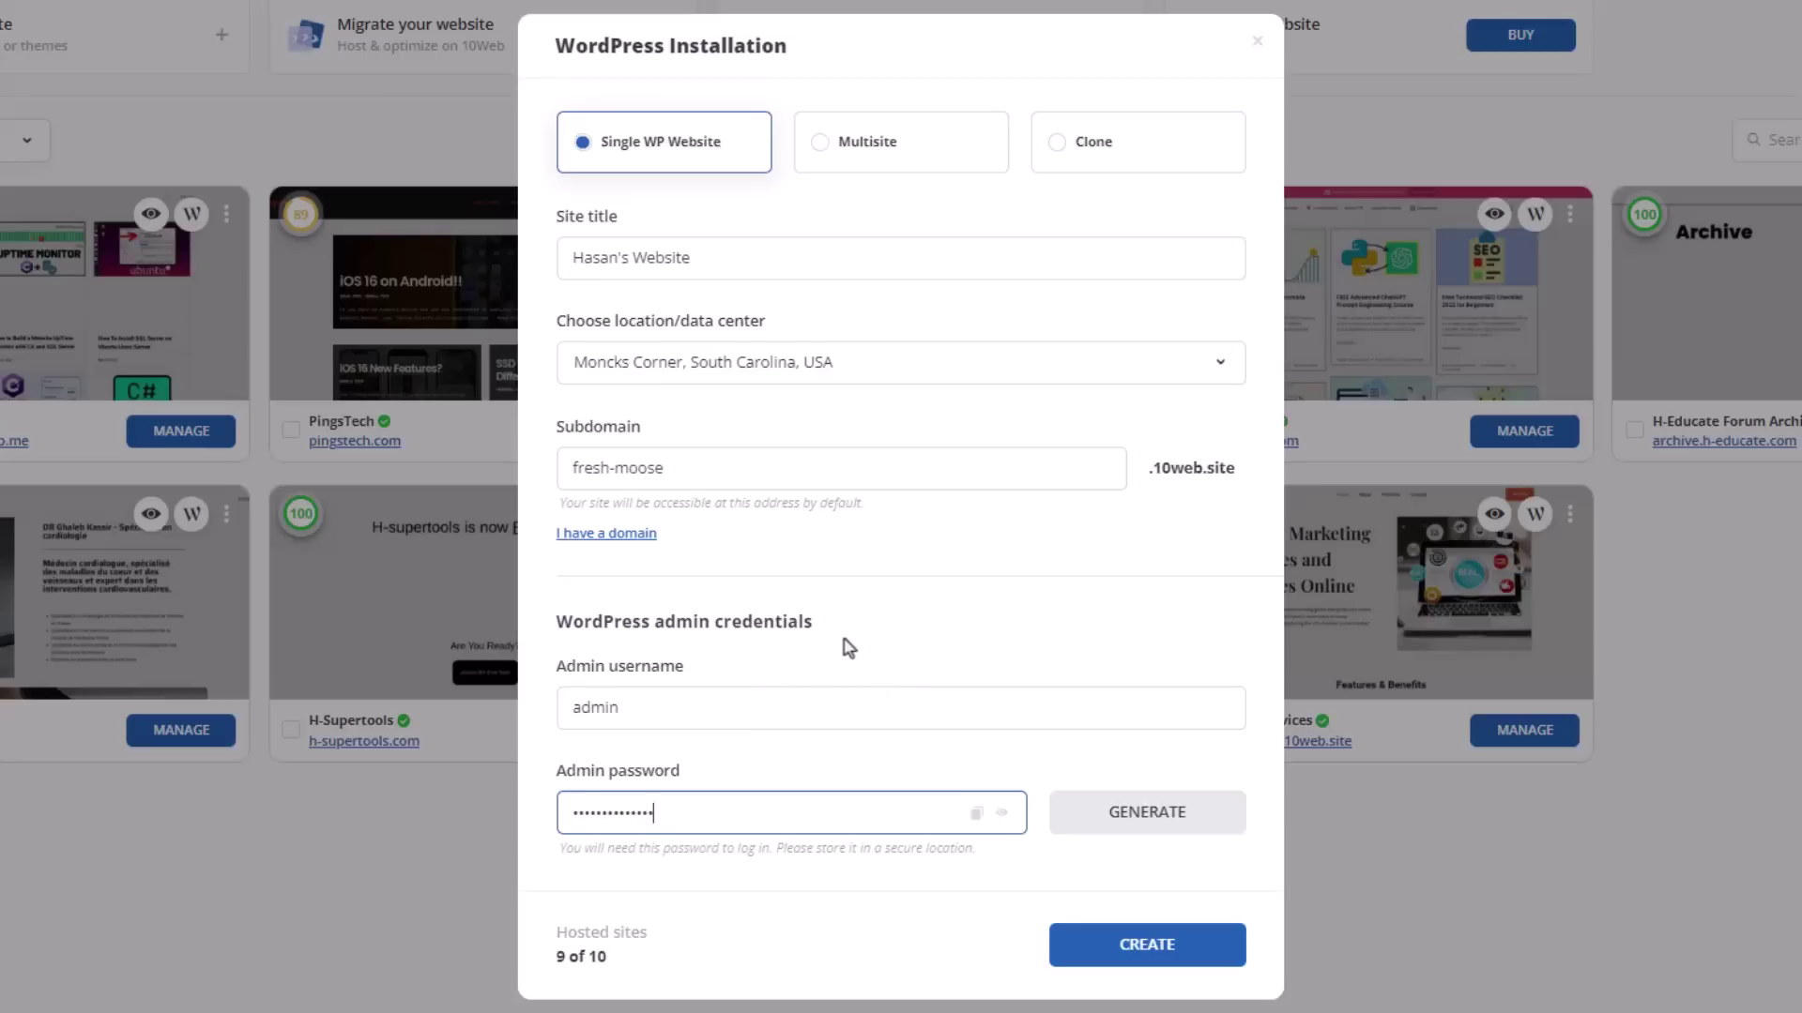
{"action": "left_click", "coordinate": [1191, 949]}
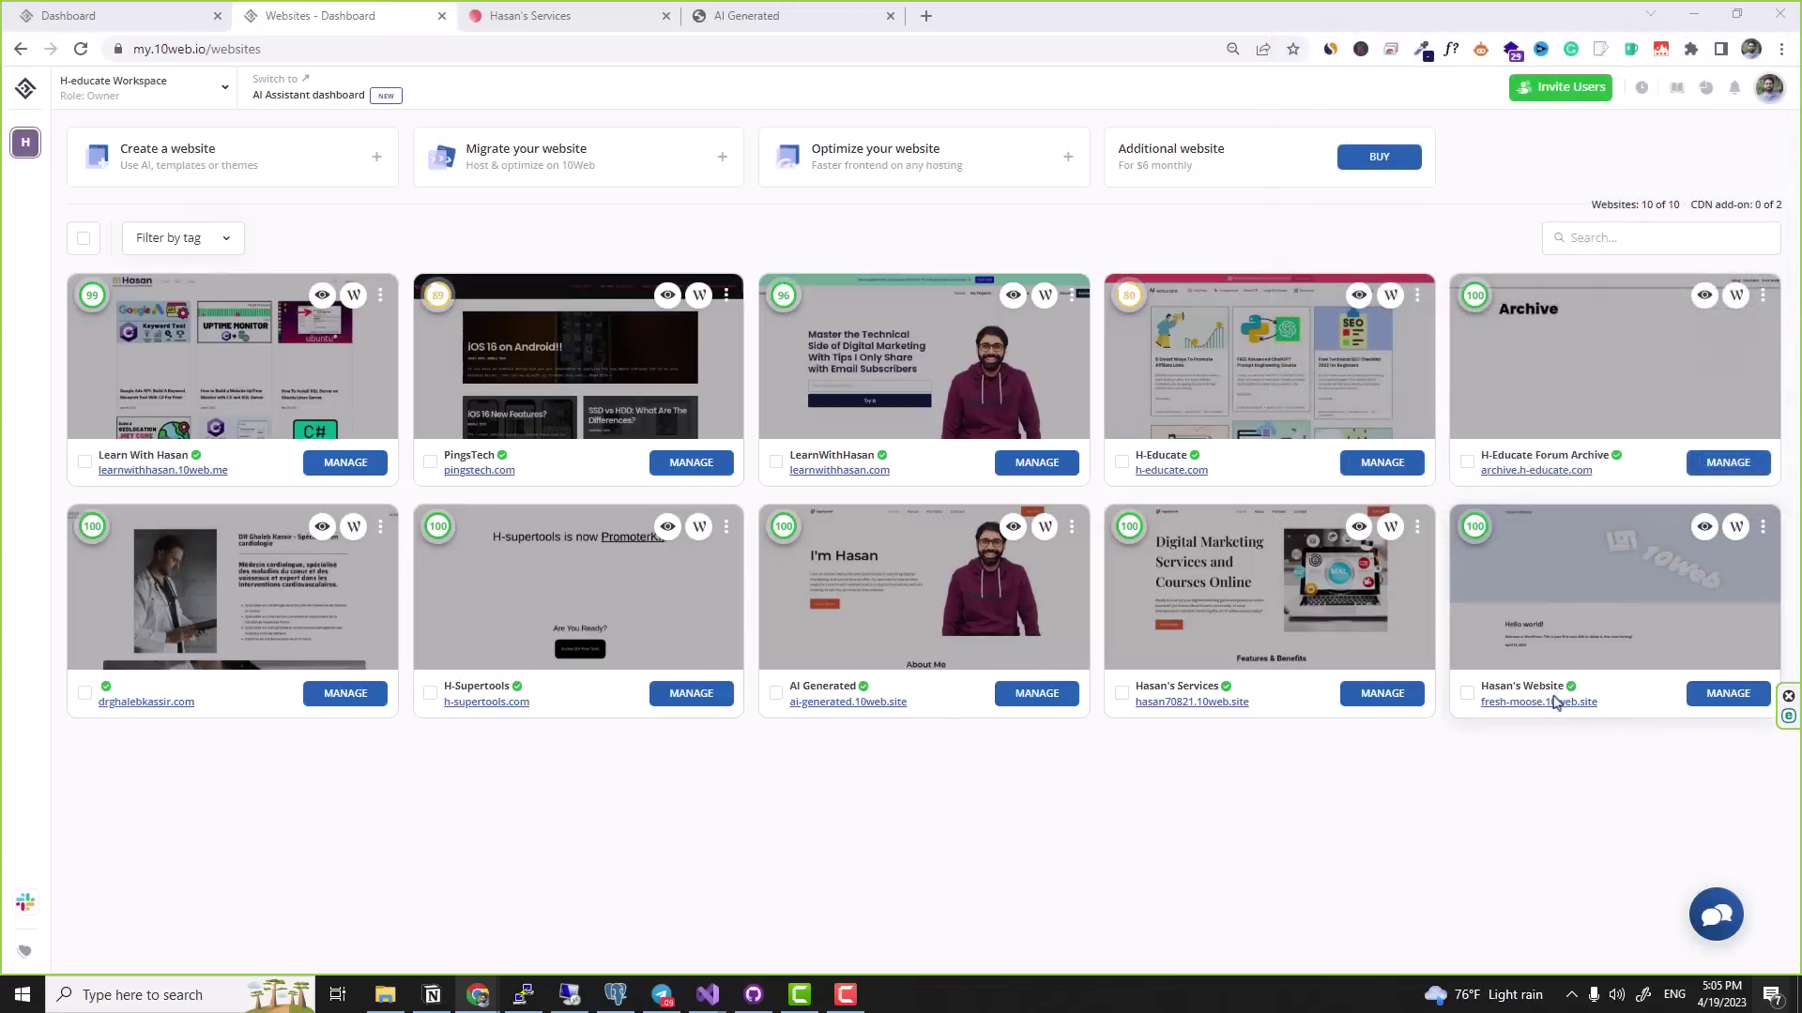
- View the new fresh-moose site's Hello world page in a new tab, then open its management overview
{"action": "right_click", "coordinate": [1553, 702]}
{"action": "left_click", "coordinate": [1609, 716]}
{"action": "left_click", "coordinate": [568, 15]}
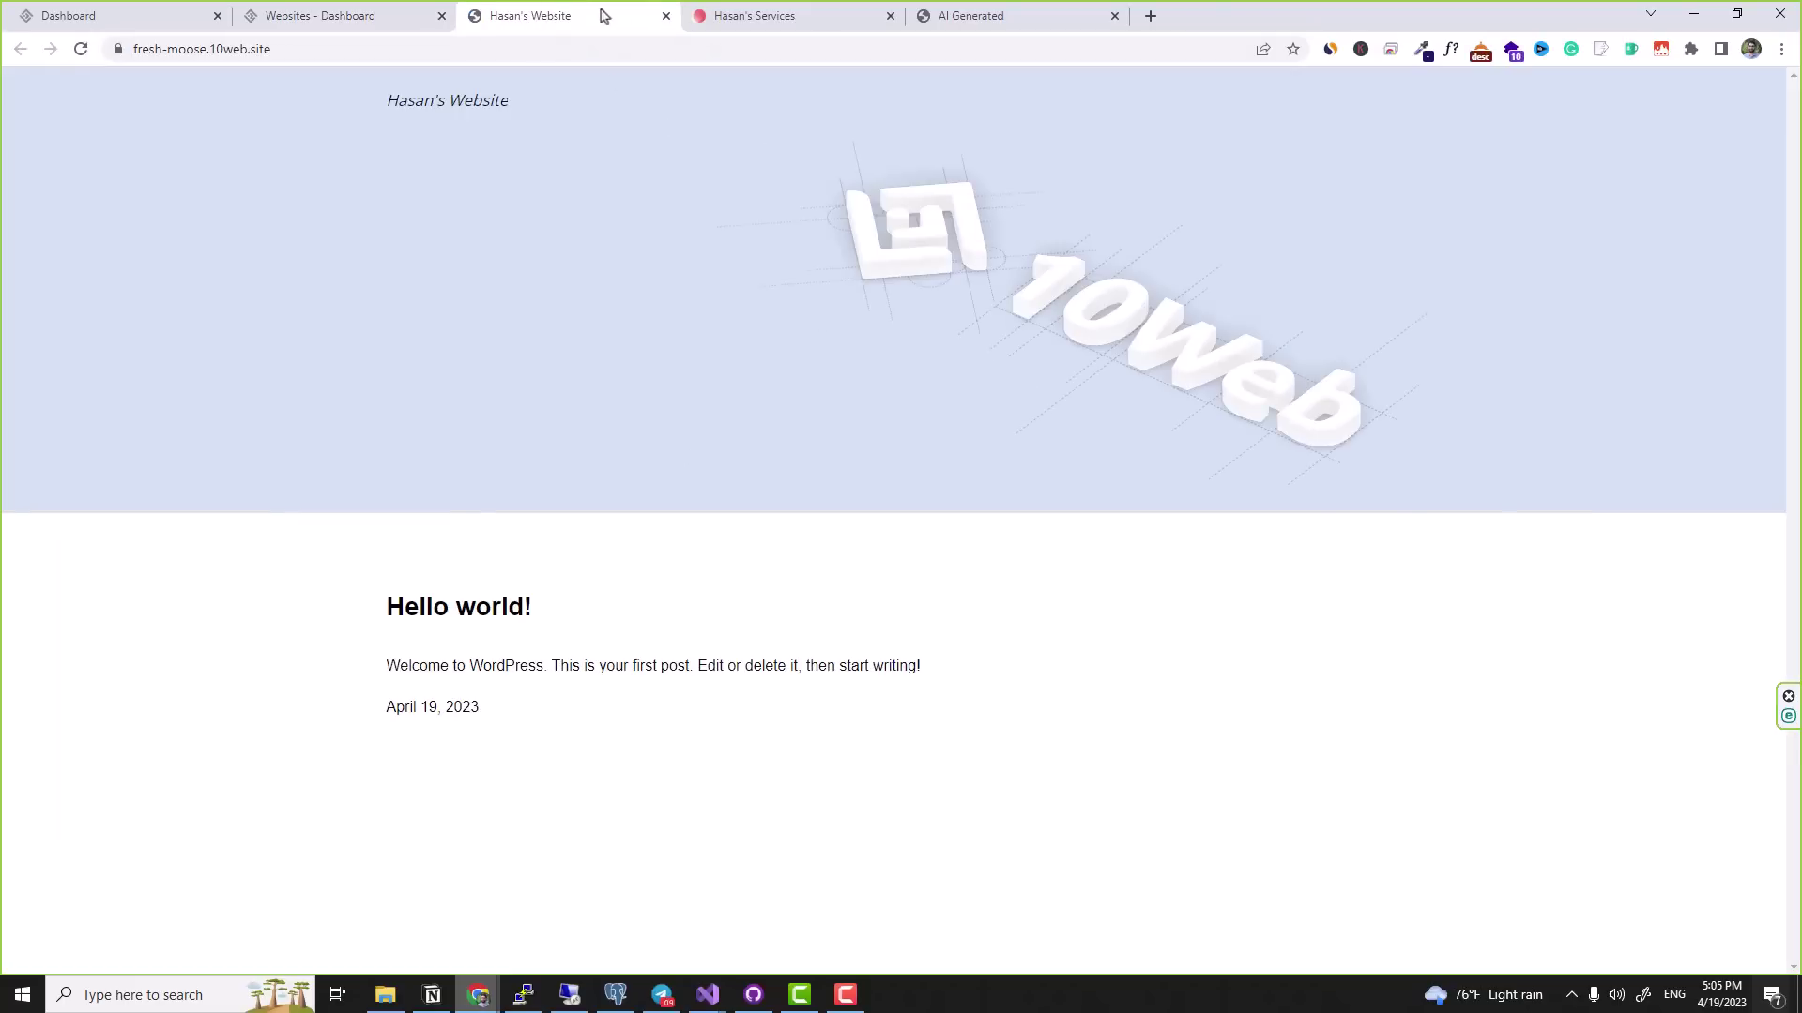
{"action": "left_click", "coordinate": [303, 16]}
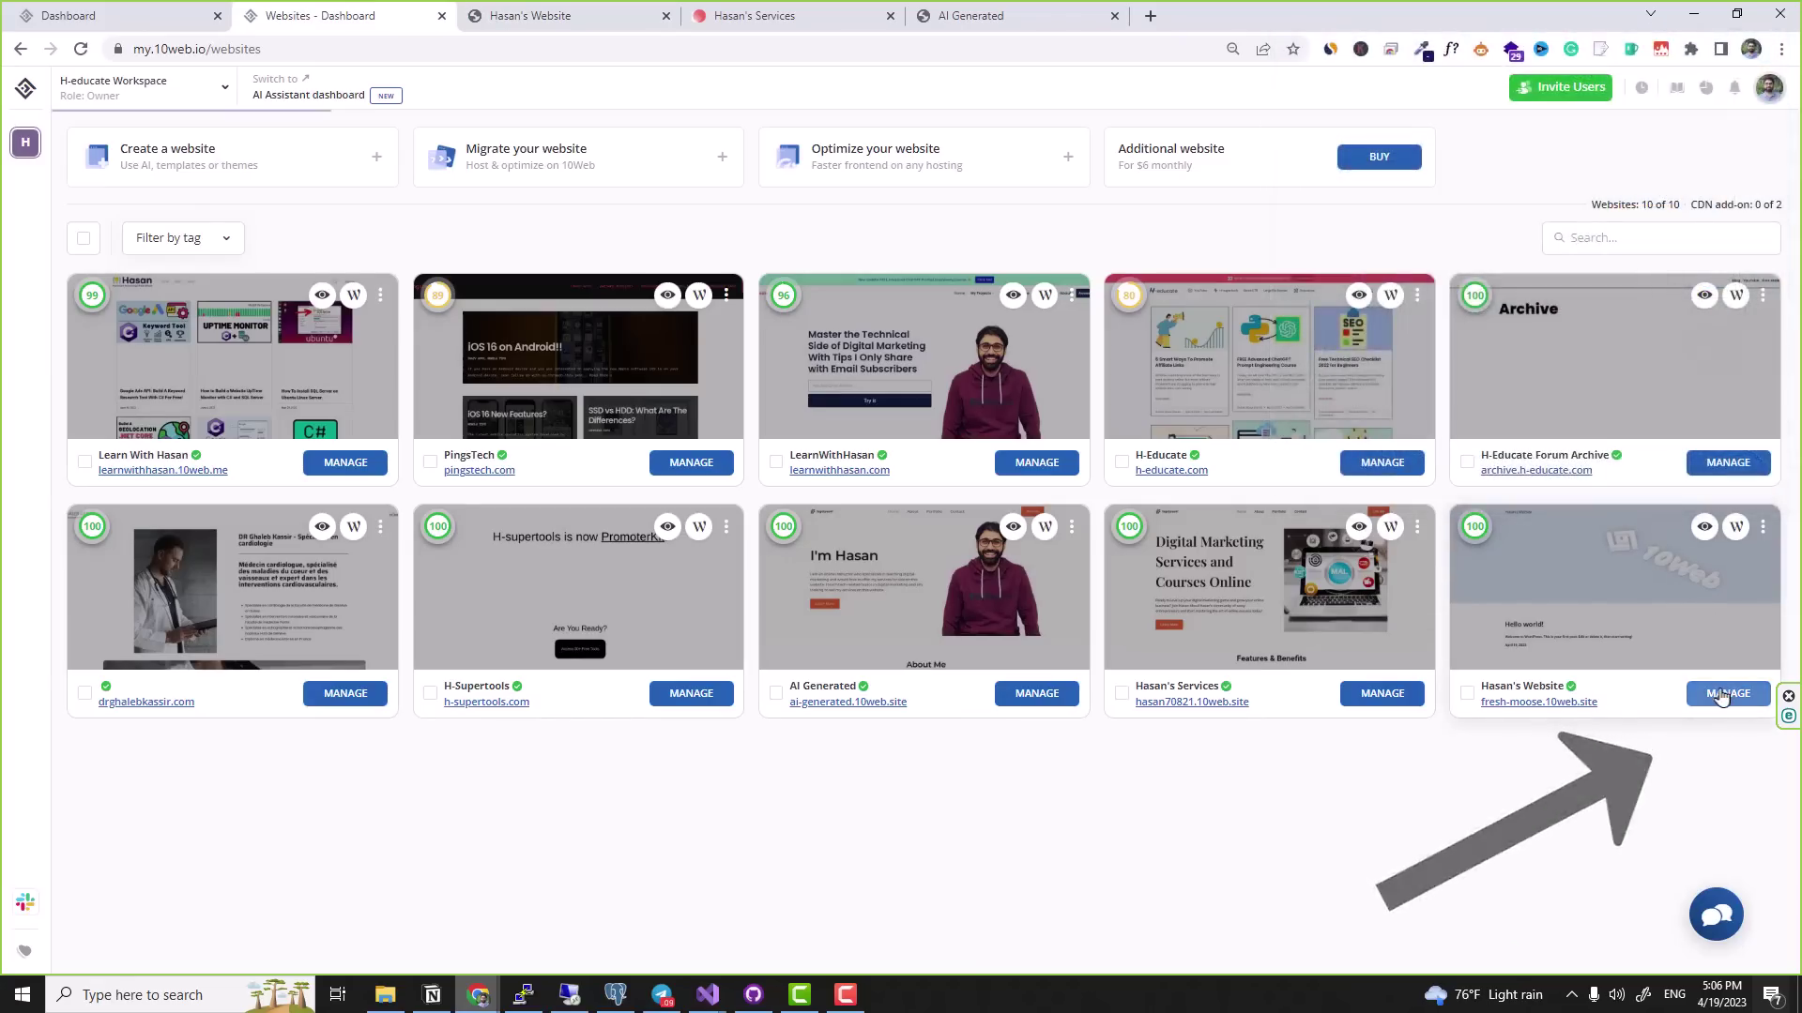
{"action": "left_click", "coordinate": [1722, 695]}
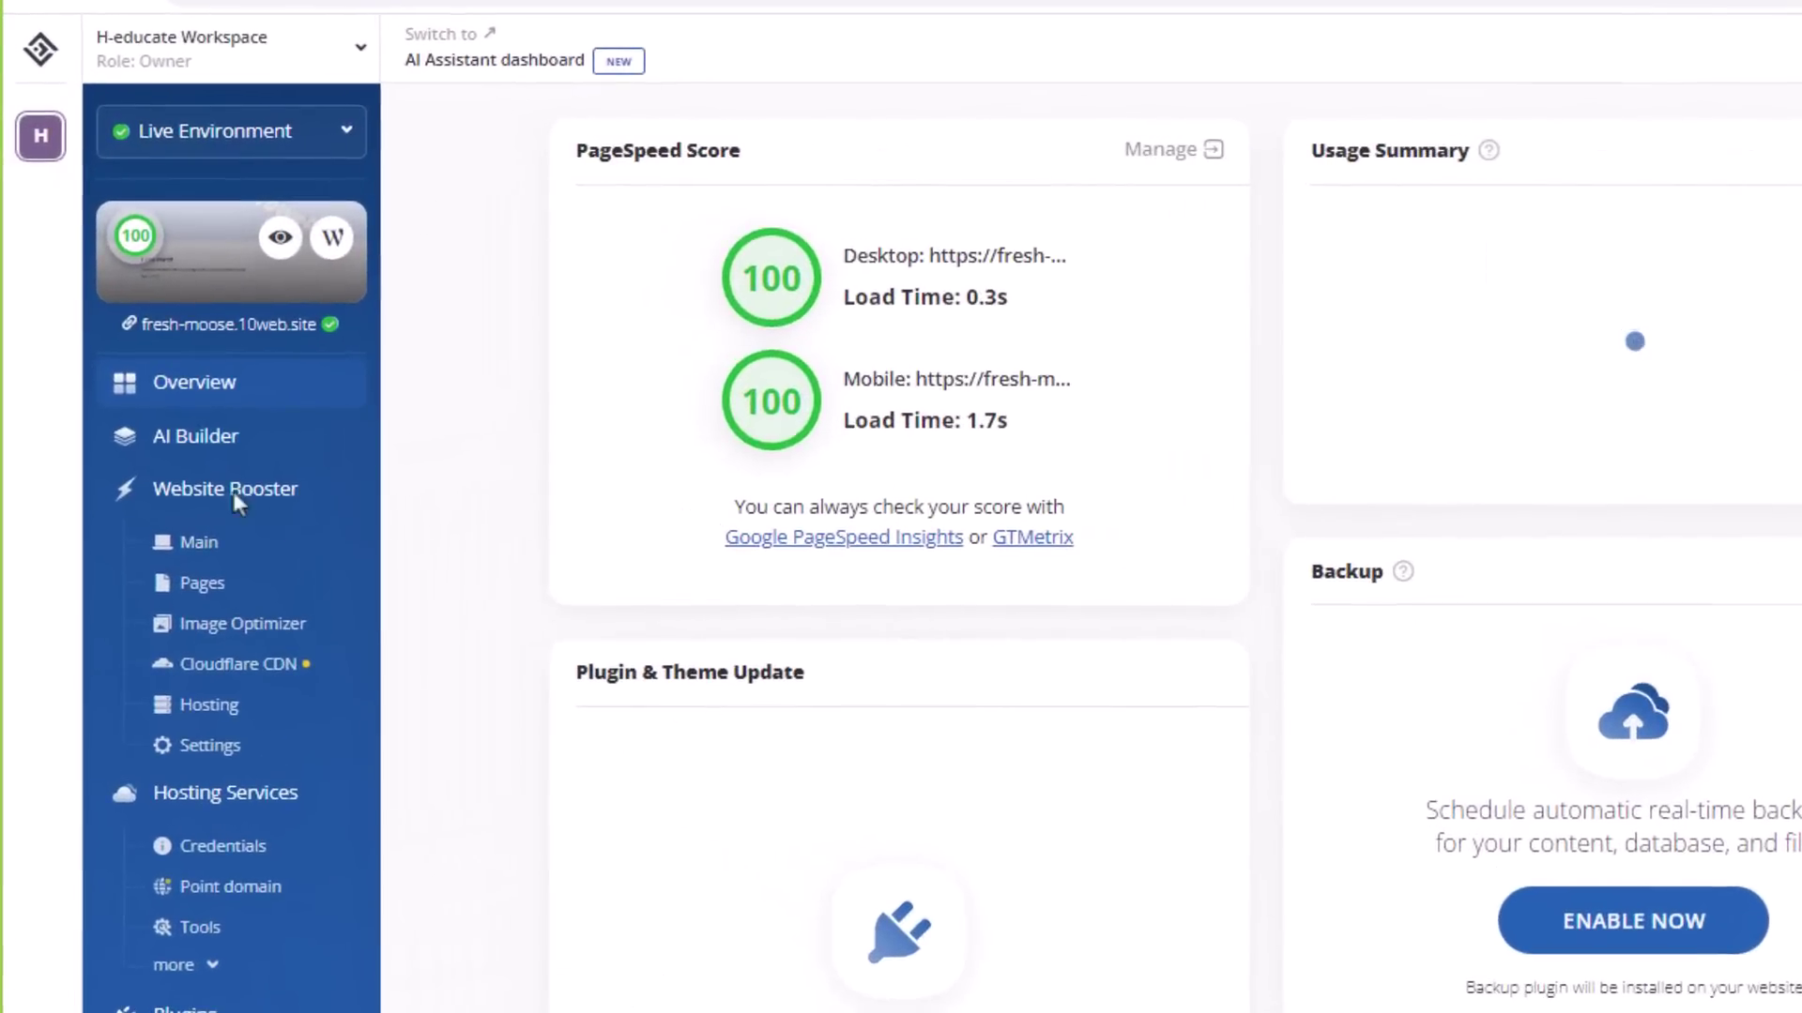
- Enable the AI Builder for the new site and start AI homepage generation
{"action": "left_click", "coordinate": [181, 447]}
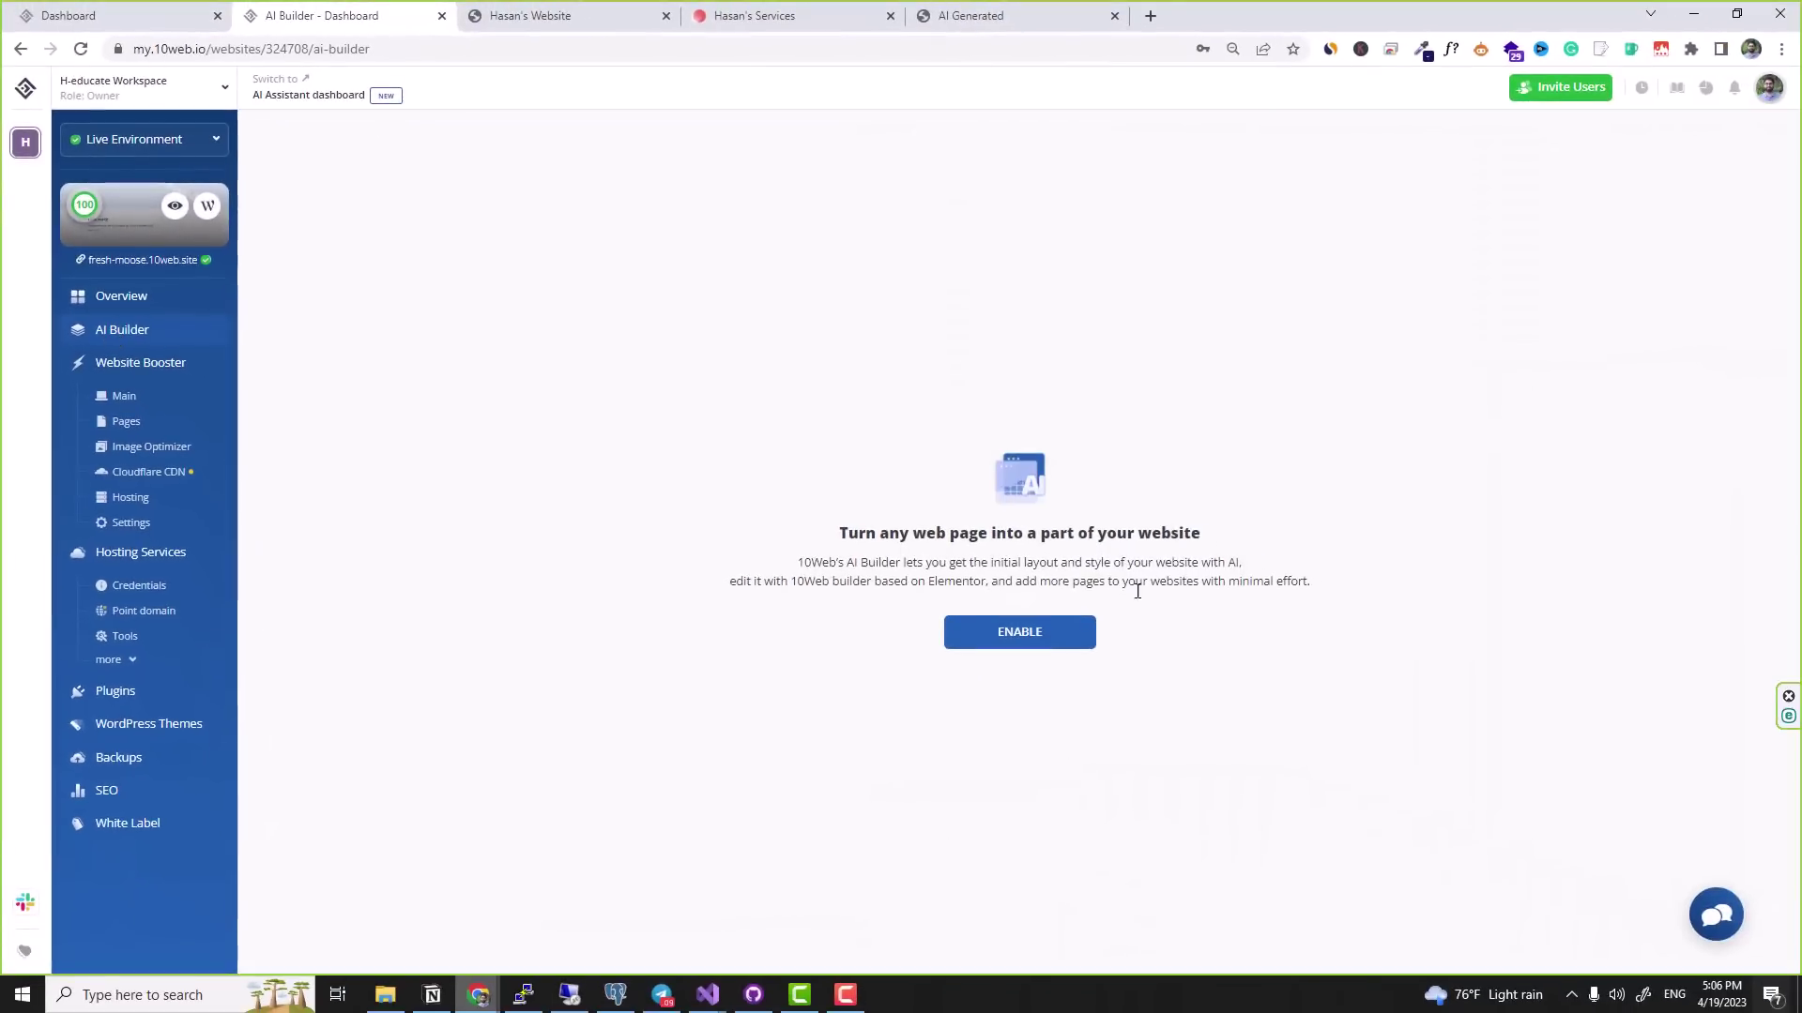
{"action": "left_click", "coordinate": [1026, 634]}
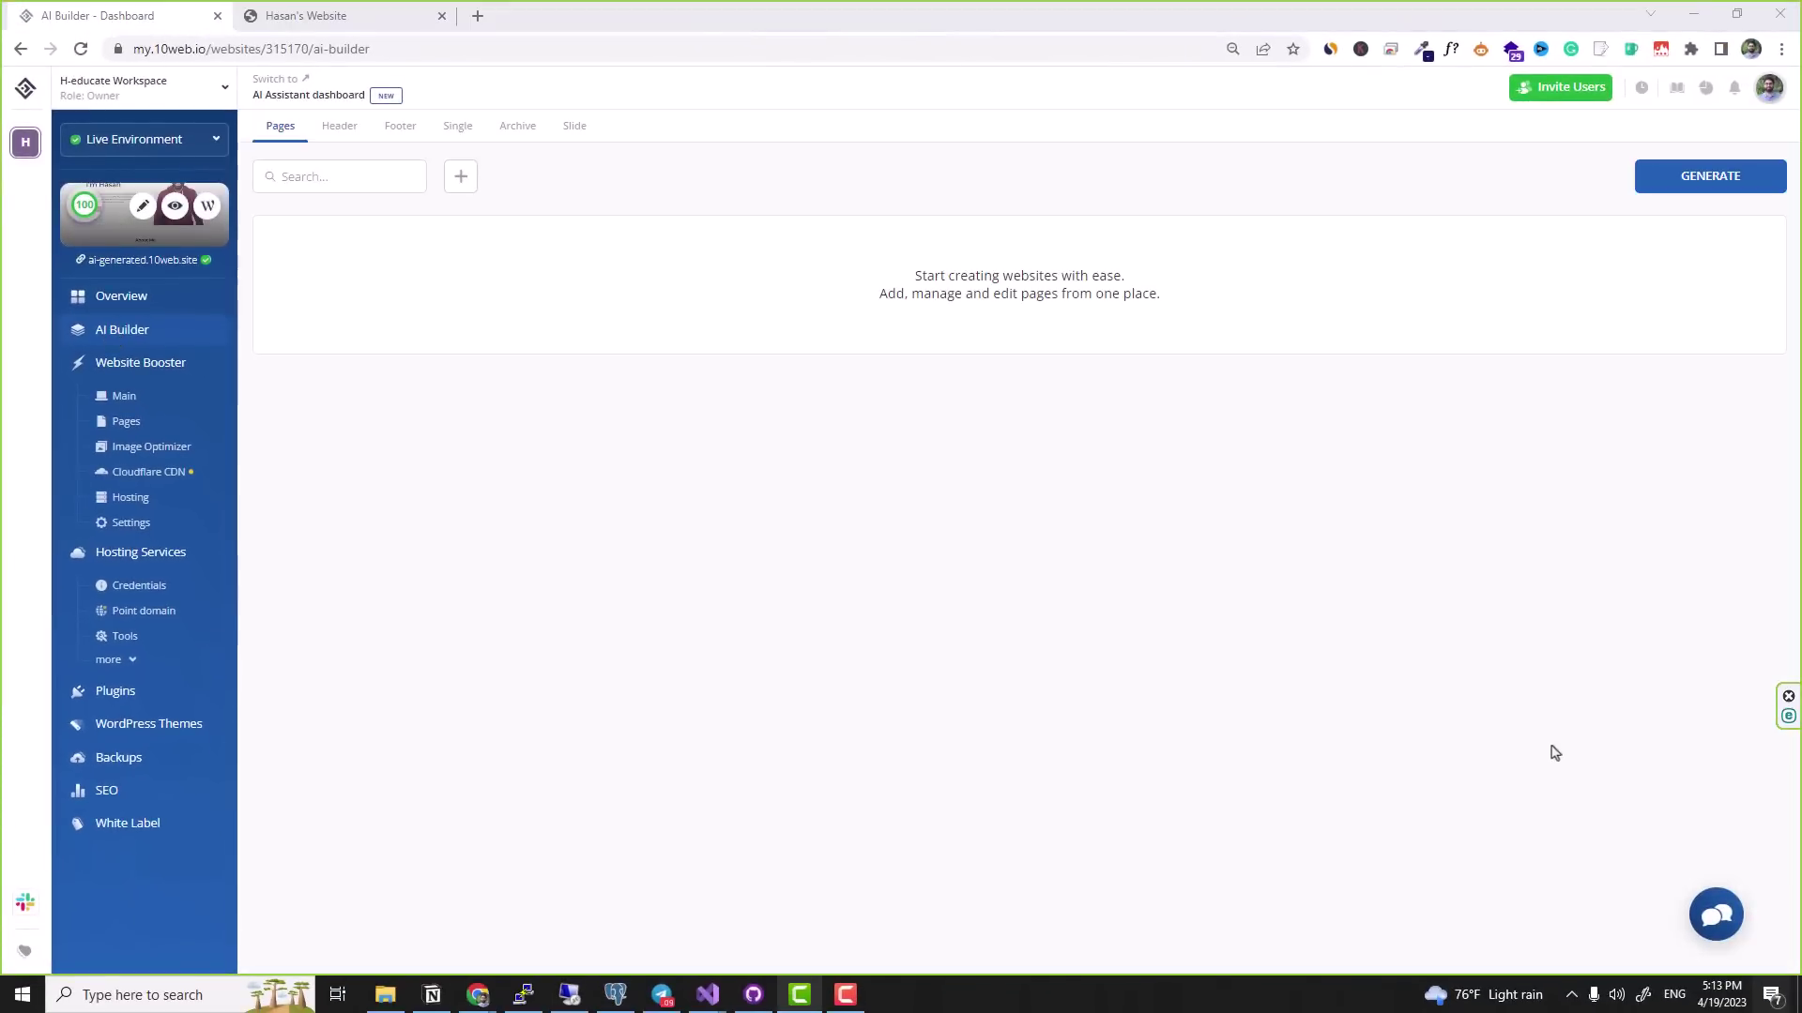
{"action": "left_click", "coordinate": [1710, 183]}
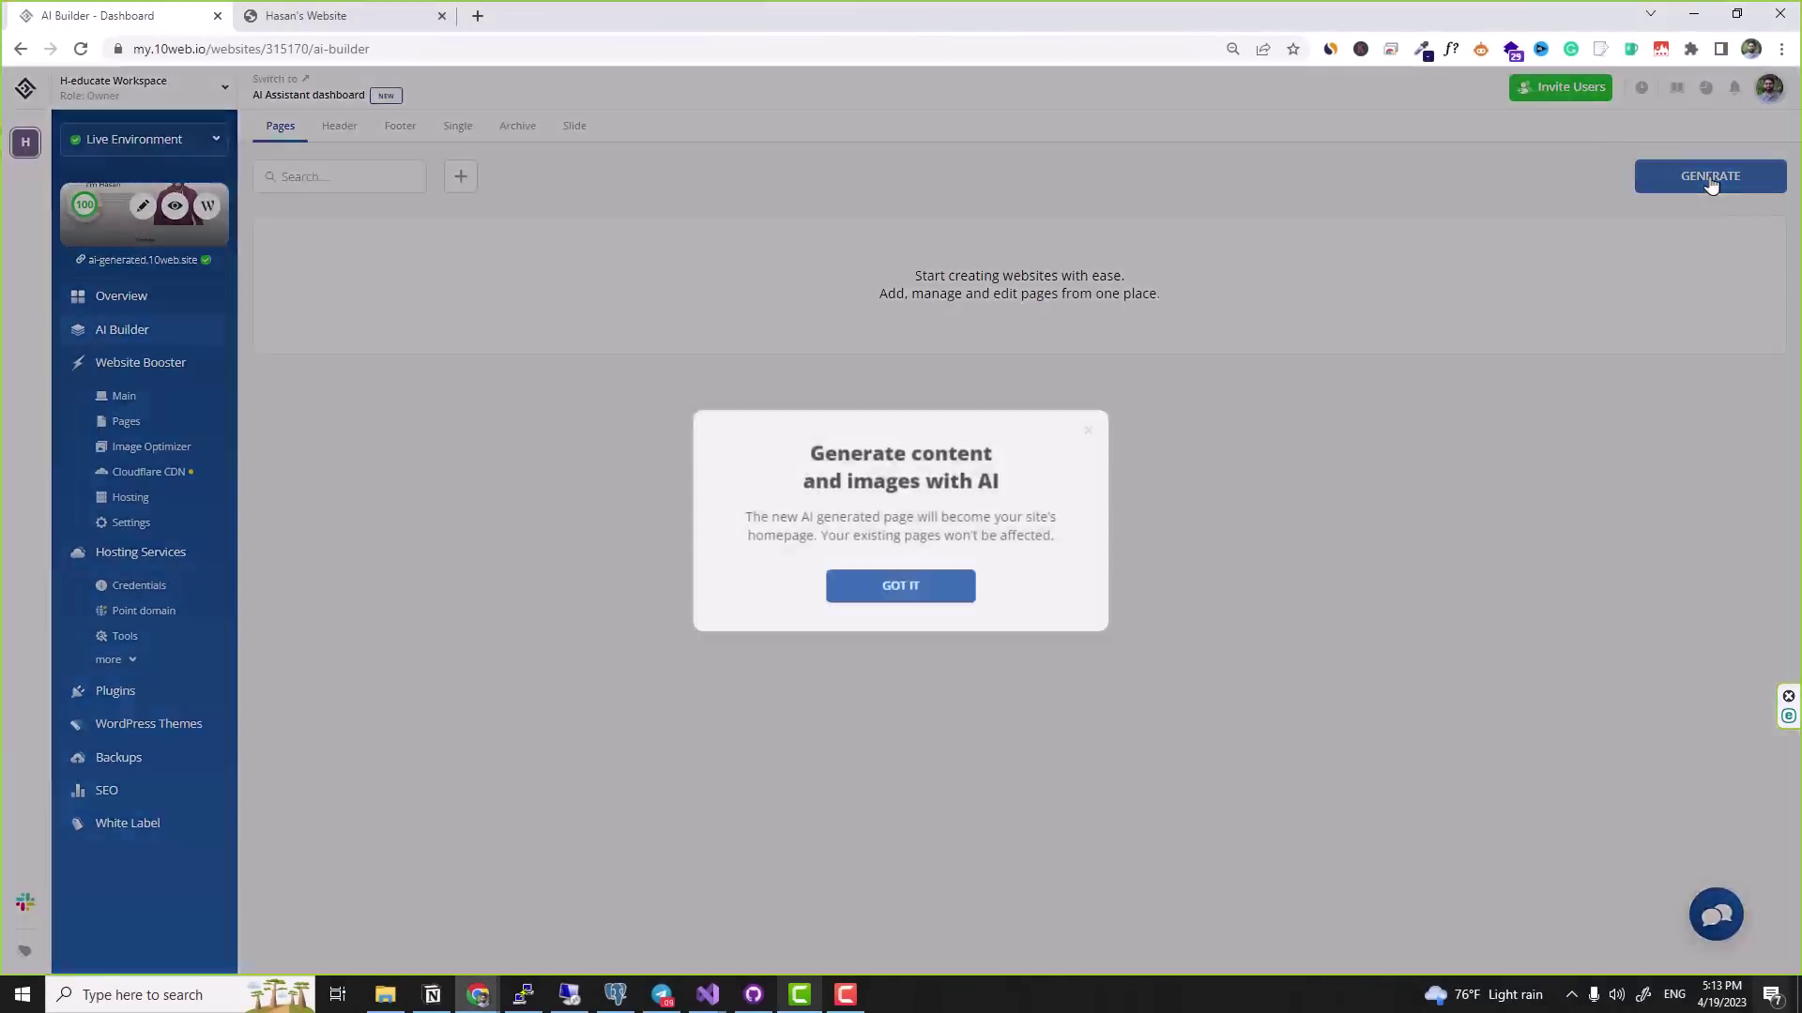
{"action": "left_click", "coordinate": [958, 591]}
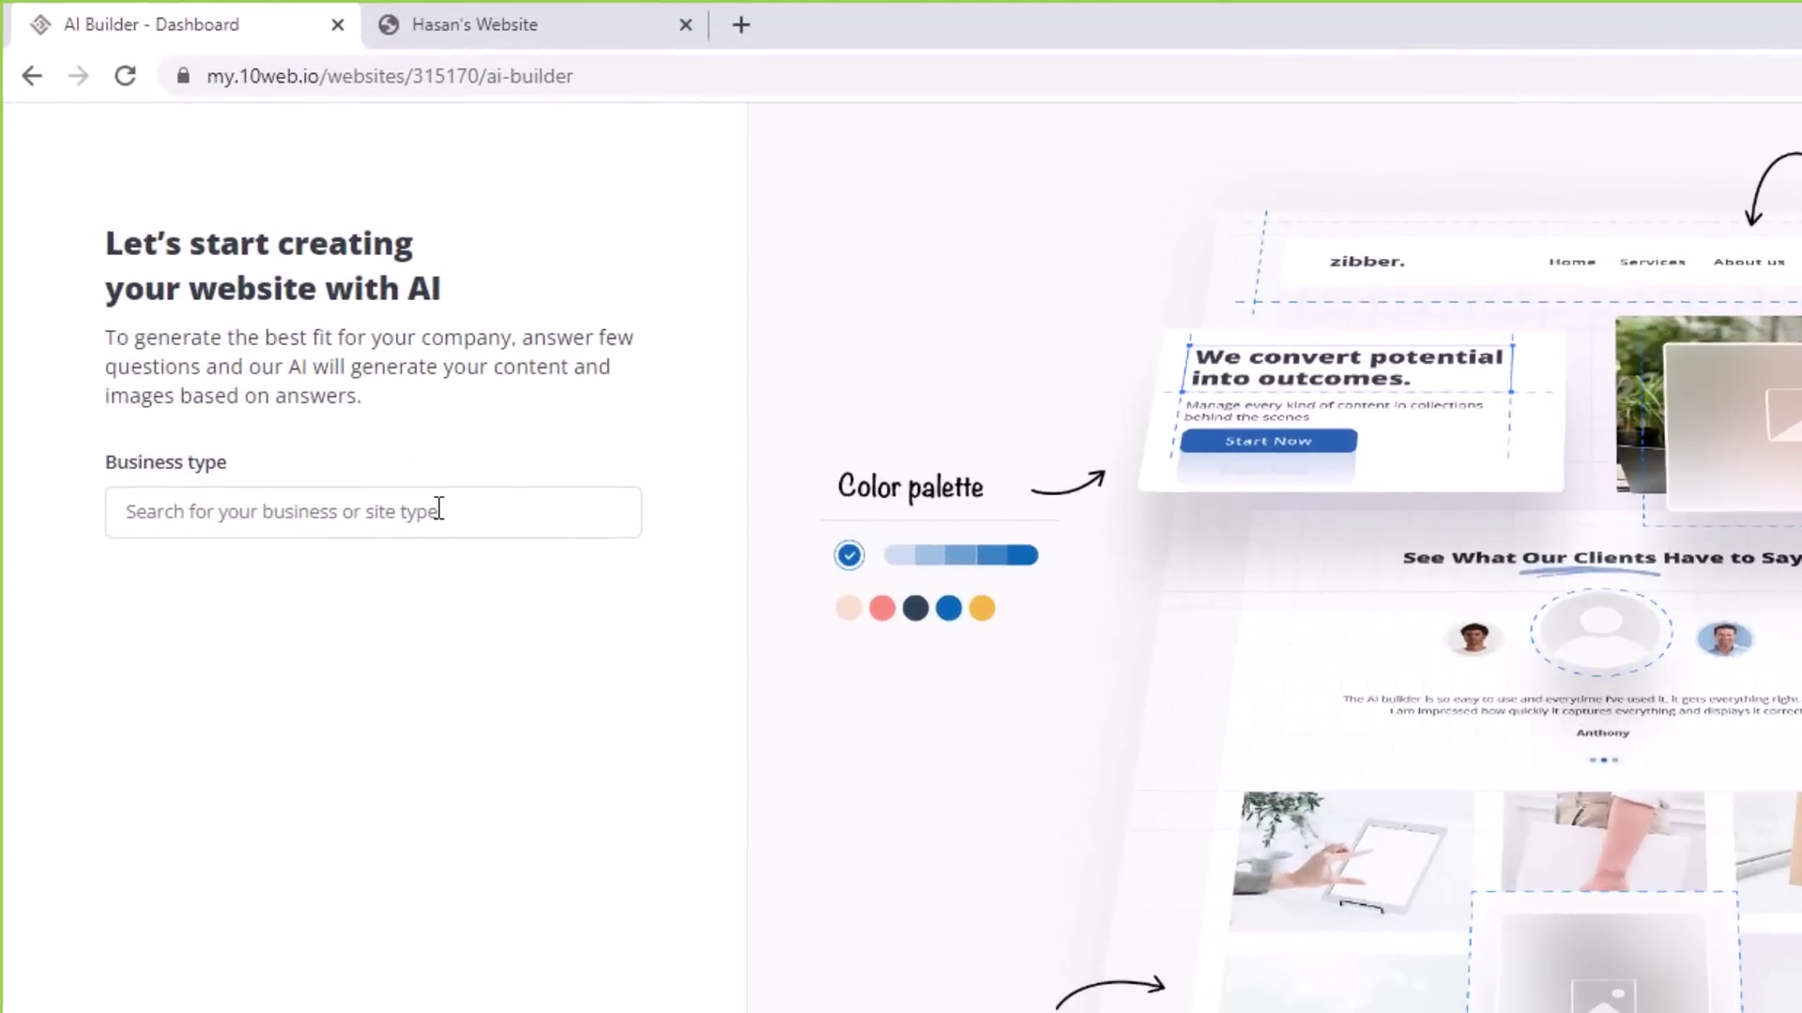
- Select Consulting from the Business type list
{"action": "left_click", "coordinate": [438, 509]}
{"action": "scroll", "coordinate": [330, 574], "scroll_direction": "down", "scroll_amount": 1}
{"action": "scroll", "coordinate": [331, 574], "scroll_direction": "down", "scroll_amount": 2}
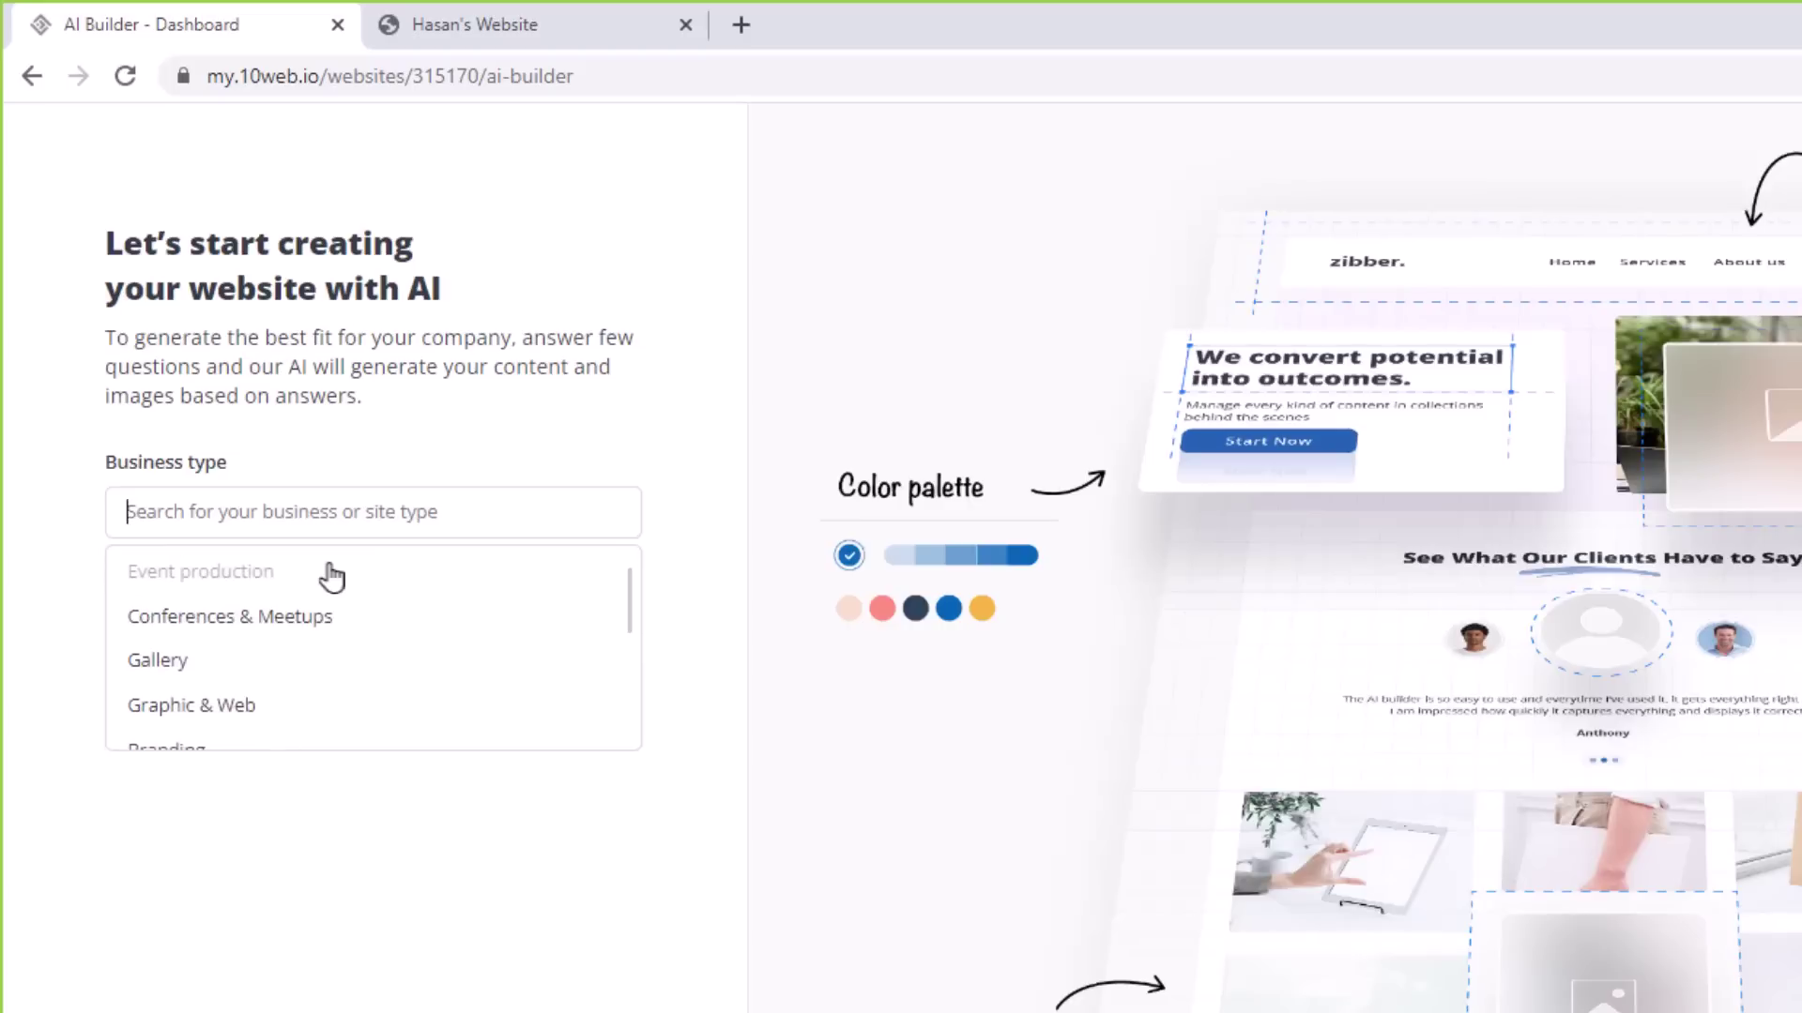
{"action": "scroll", "coordinate": [330, 574], "scroll_direction": "down", "scroll_amount": 2}
{"action": "scroll", "coordinate": [330, 574], "scroll_direction": "down", "scroll_amount": 2}
{"action": "scroll", "coordinate": [331, 574], "scroll_direction": "down", "scroll_amount": 2}
{"action": "scroll", "coordinate": [330, 574], "scroll_direction": "down", "scroll_amount": 2}
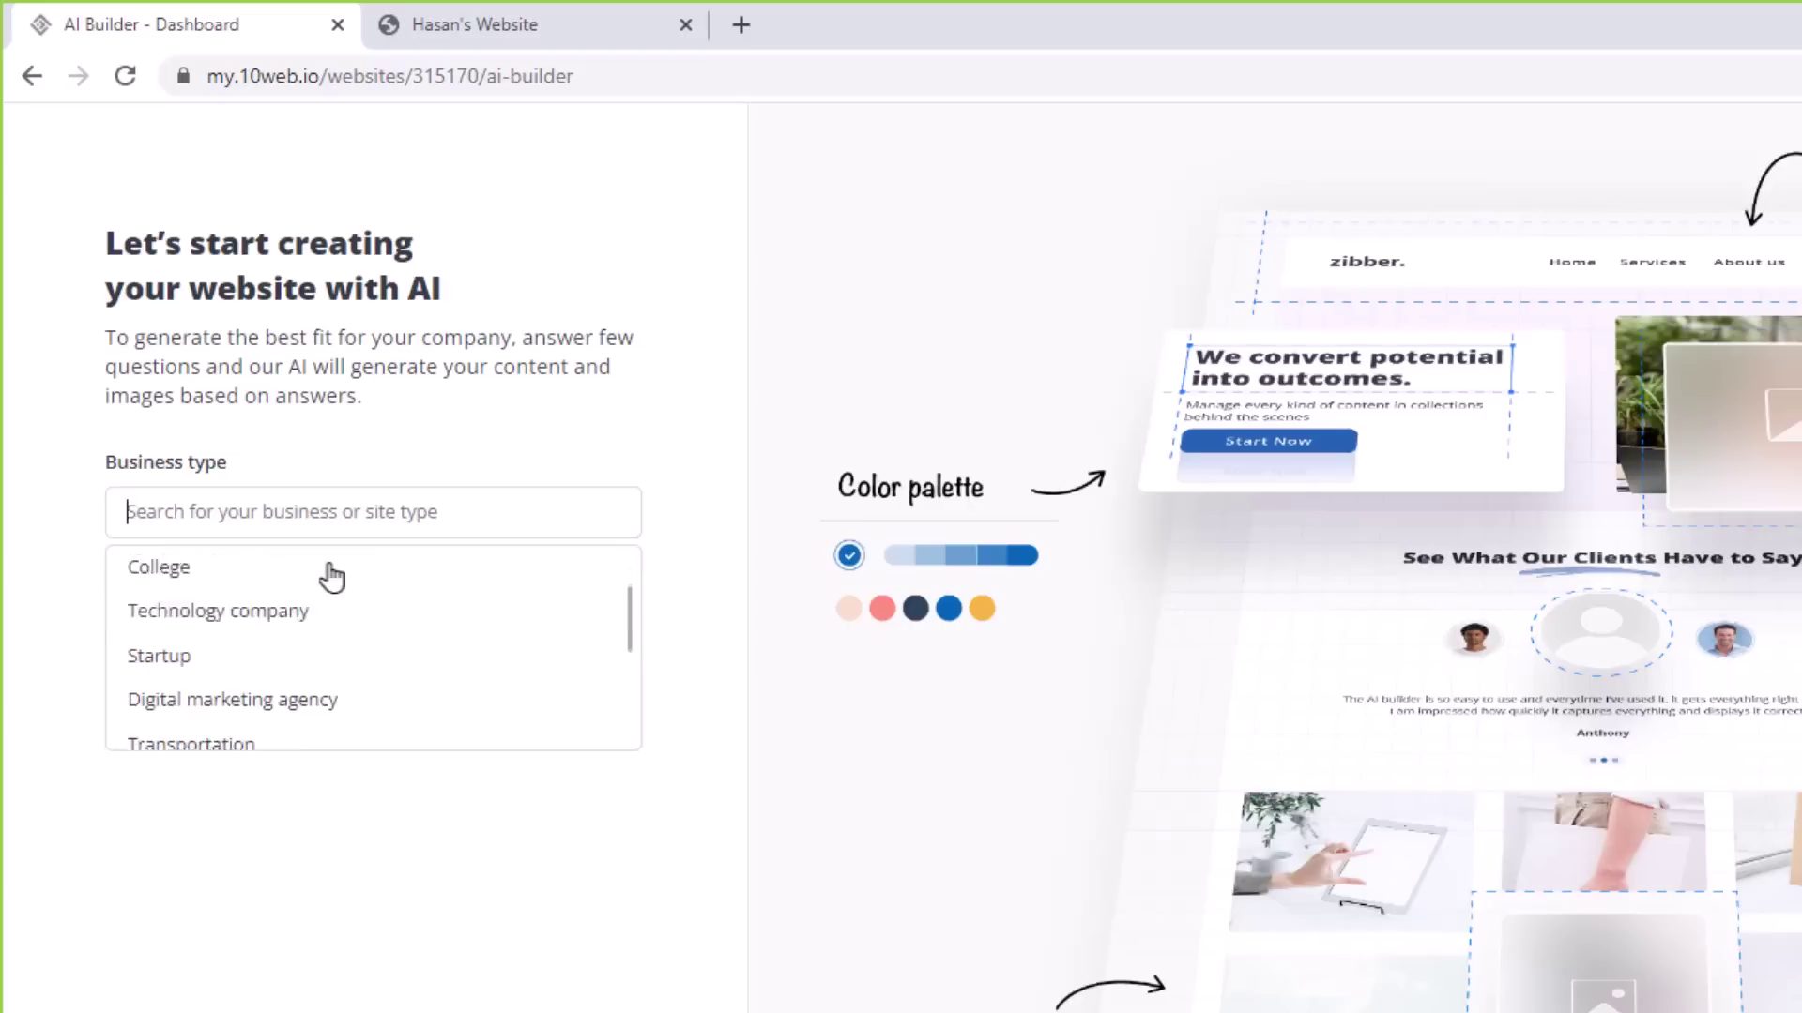
{"action": "scroll", "coordinate": [330, 574], "scroll_direction": "down", "scroll_amount": 1}
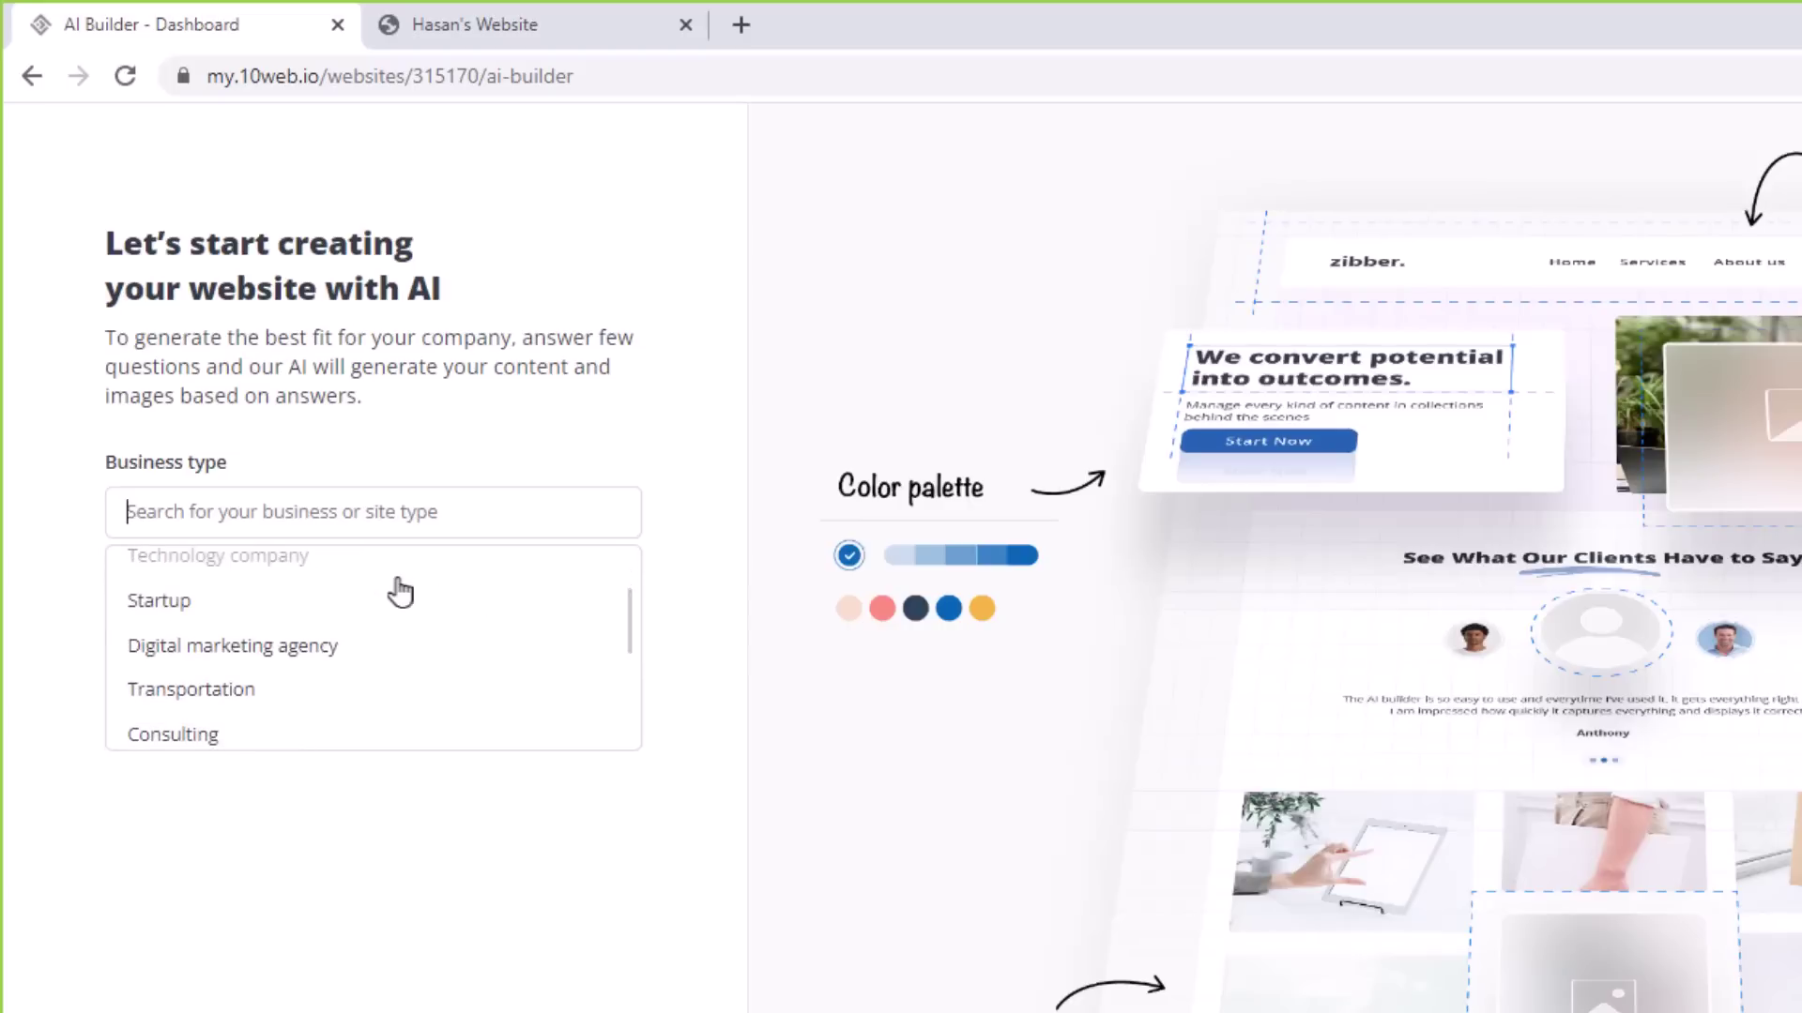
{"action": "scroll", "coordinate": [500, 588], "scroll_direction": "down", "scroll_amount": 2}
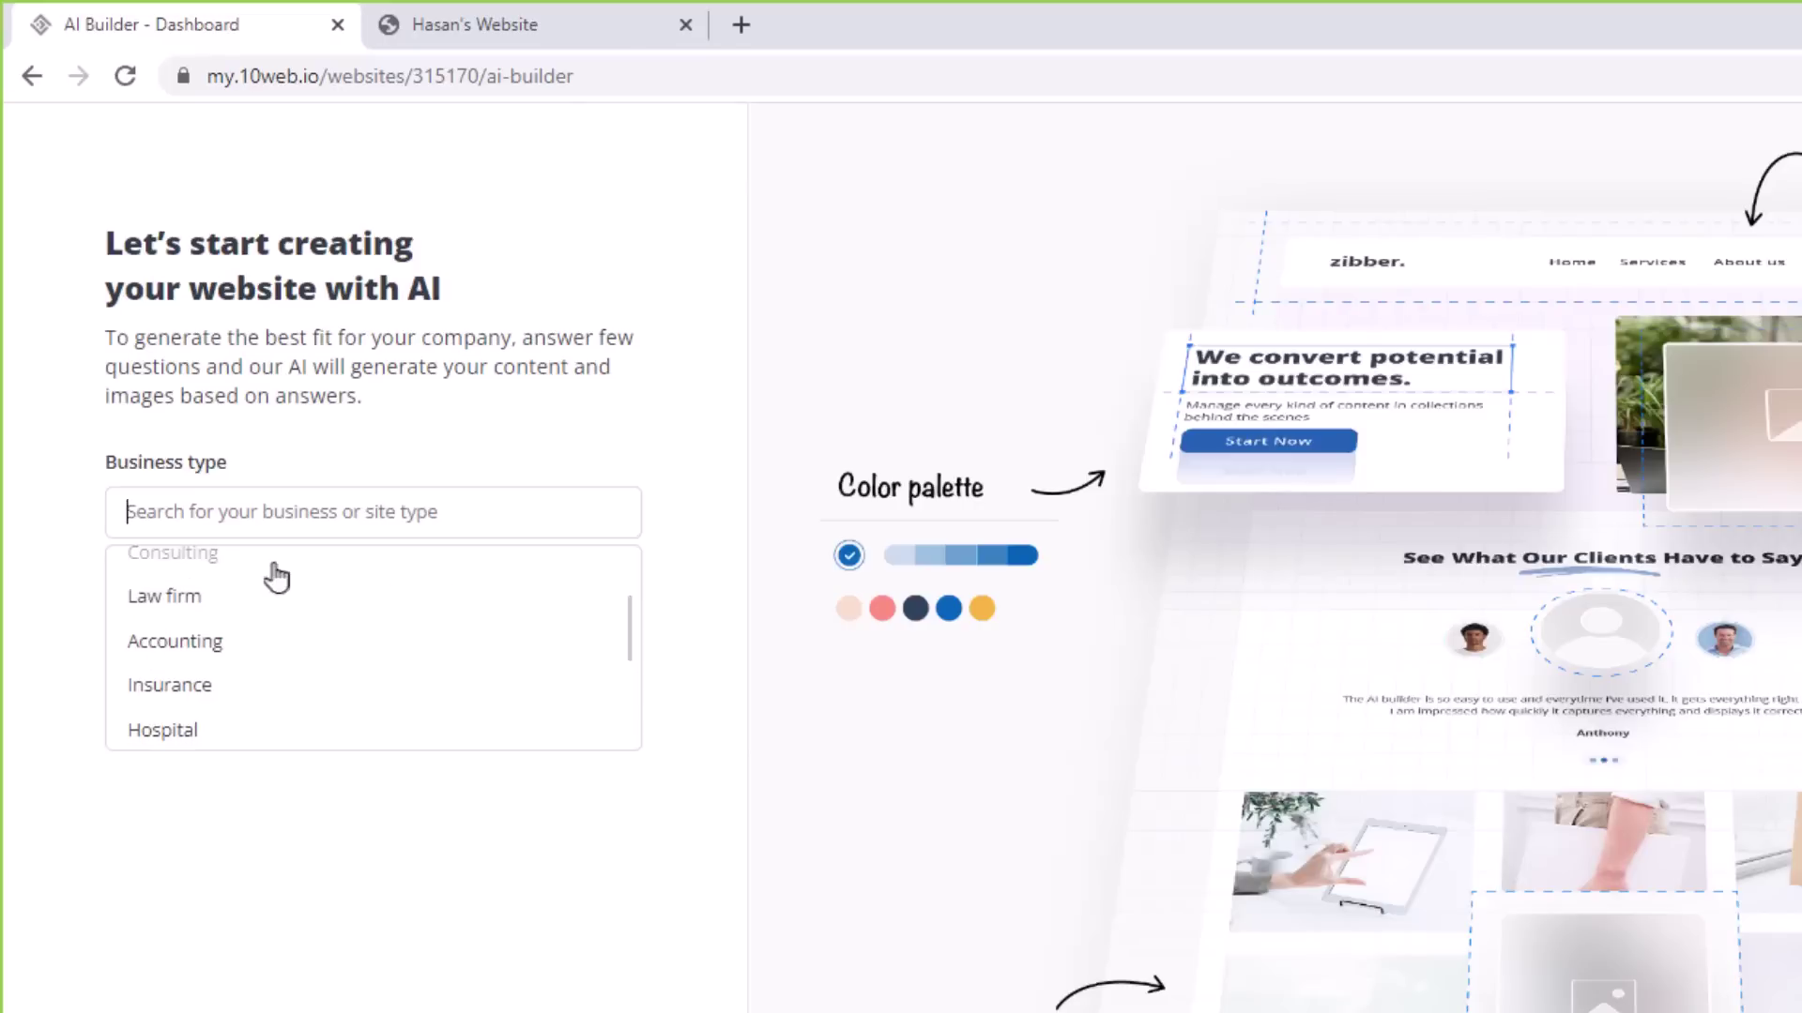
{"action": "left_click", "coordinate": [230, 568]}
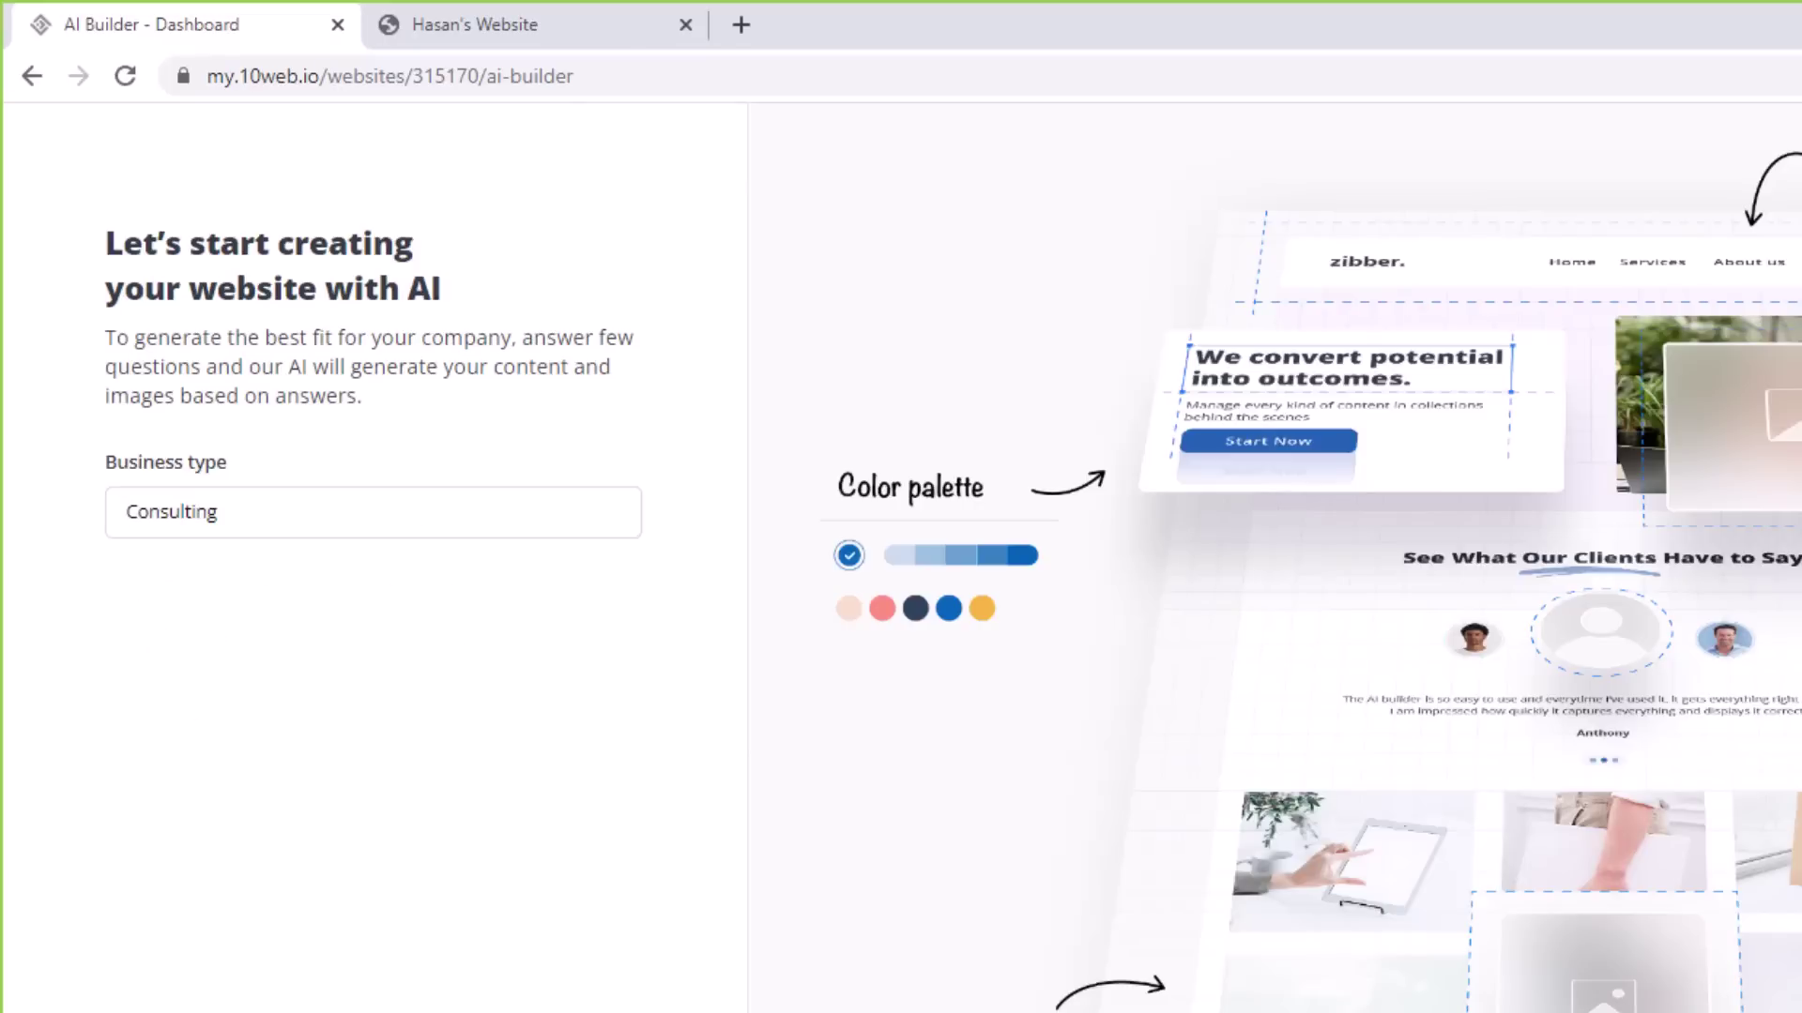
- Enter the name 'Hasan' and a bio as an online digital marketing and tech instructor
{"action": "left_click", "coordinate": [480, 294]}
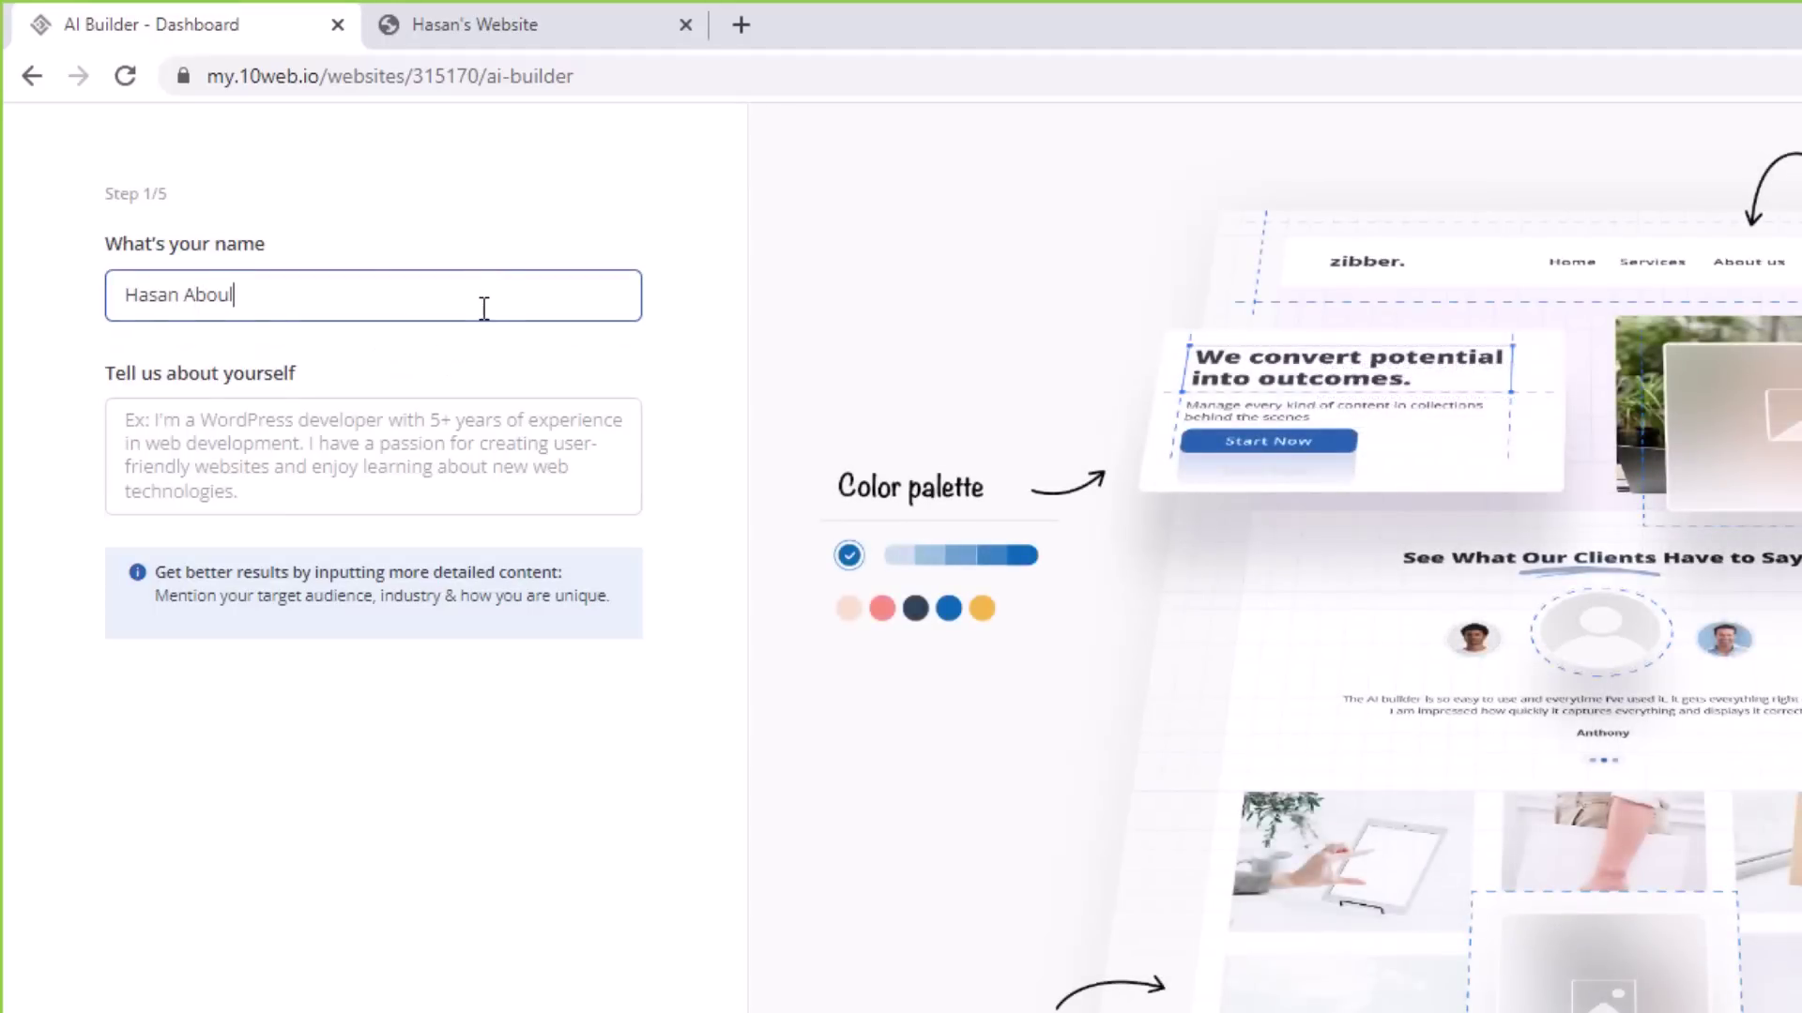
{"action": "type", "text": "Hasan"}
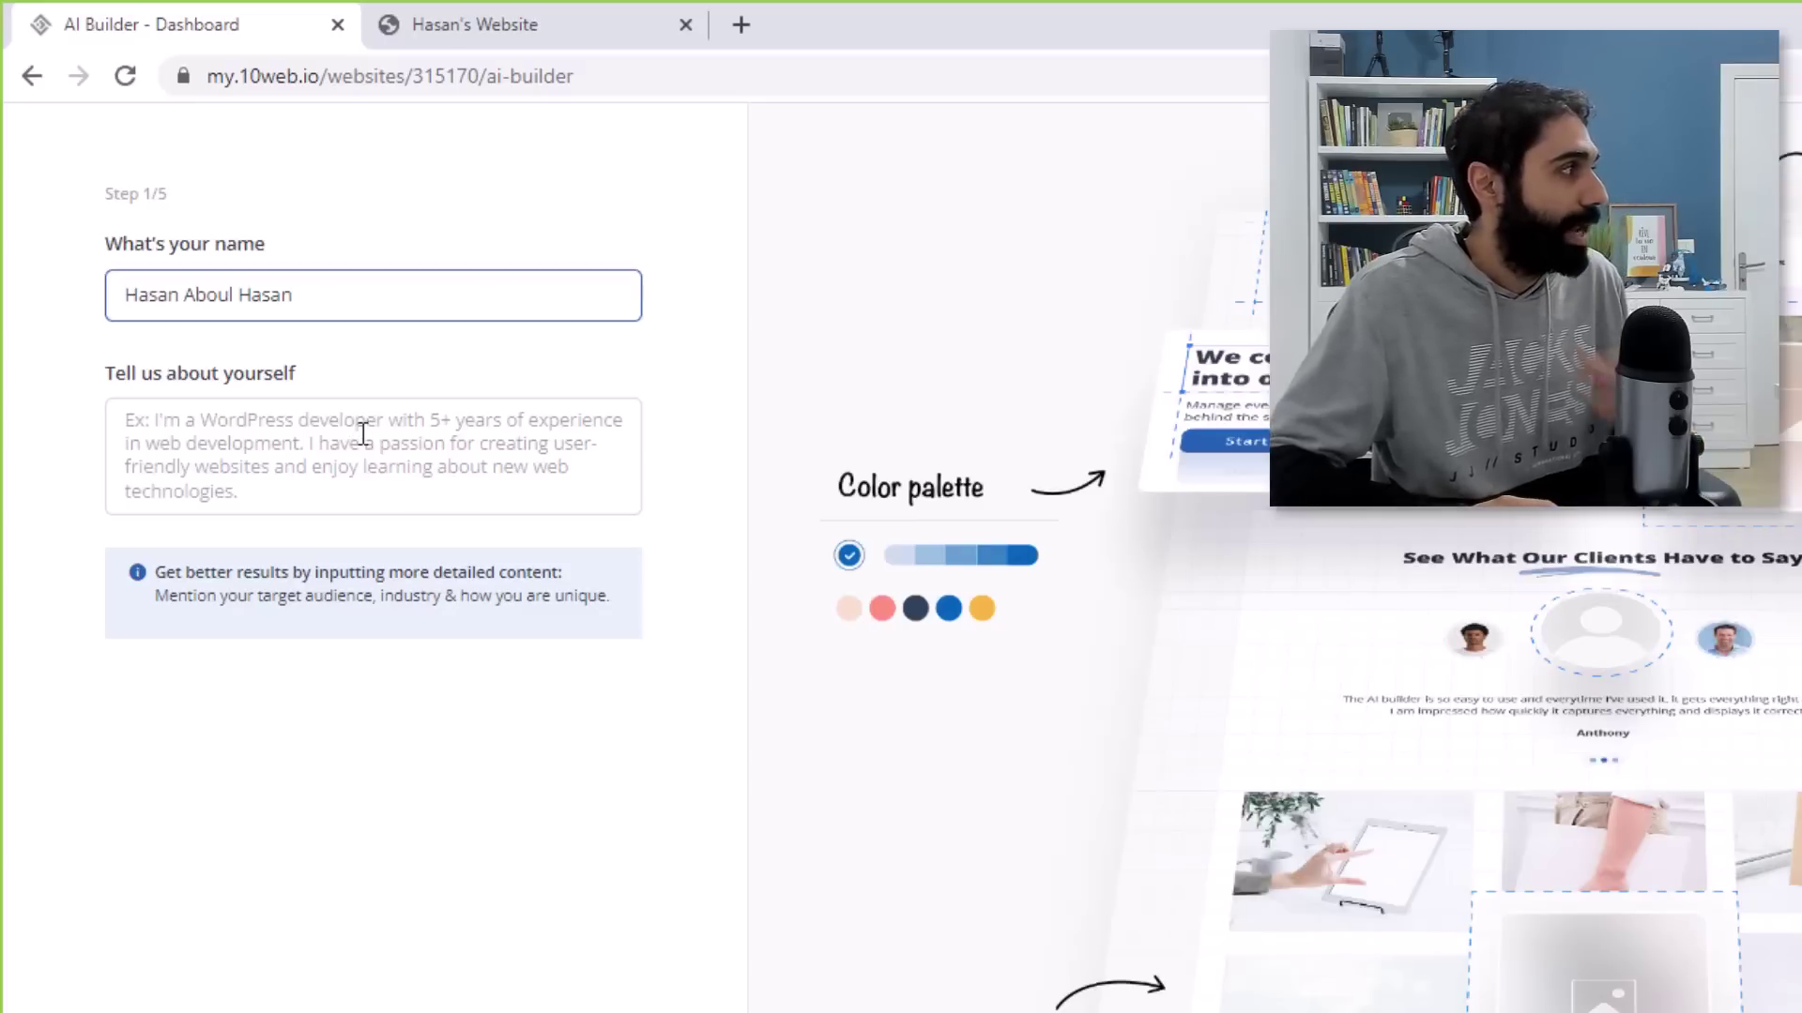
{"action": "left_click", "coordinate": [363, 433]}
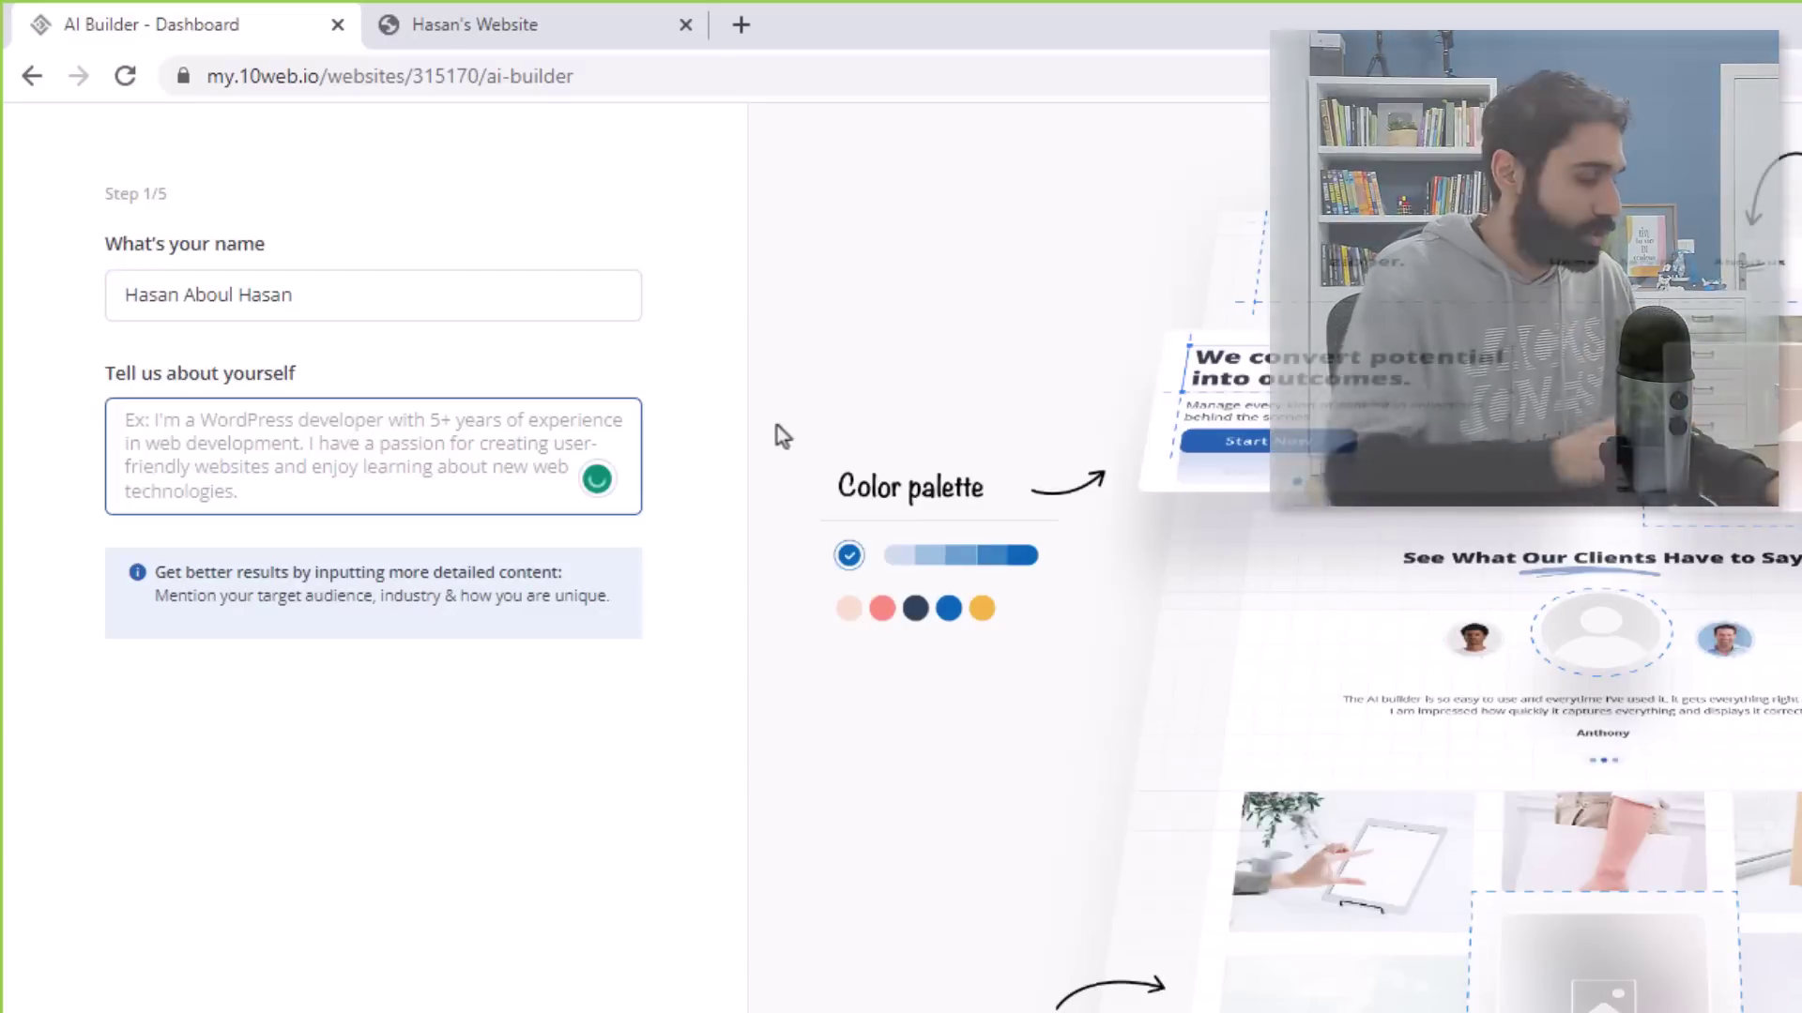
{"action": "type", "text": "I am an o"}
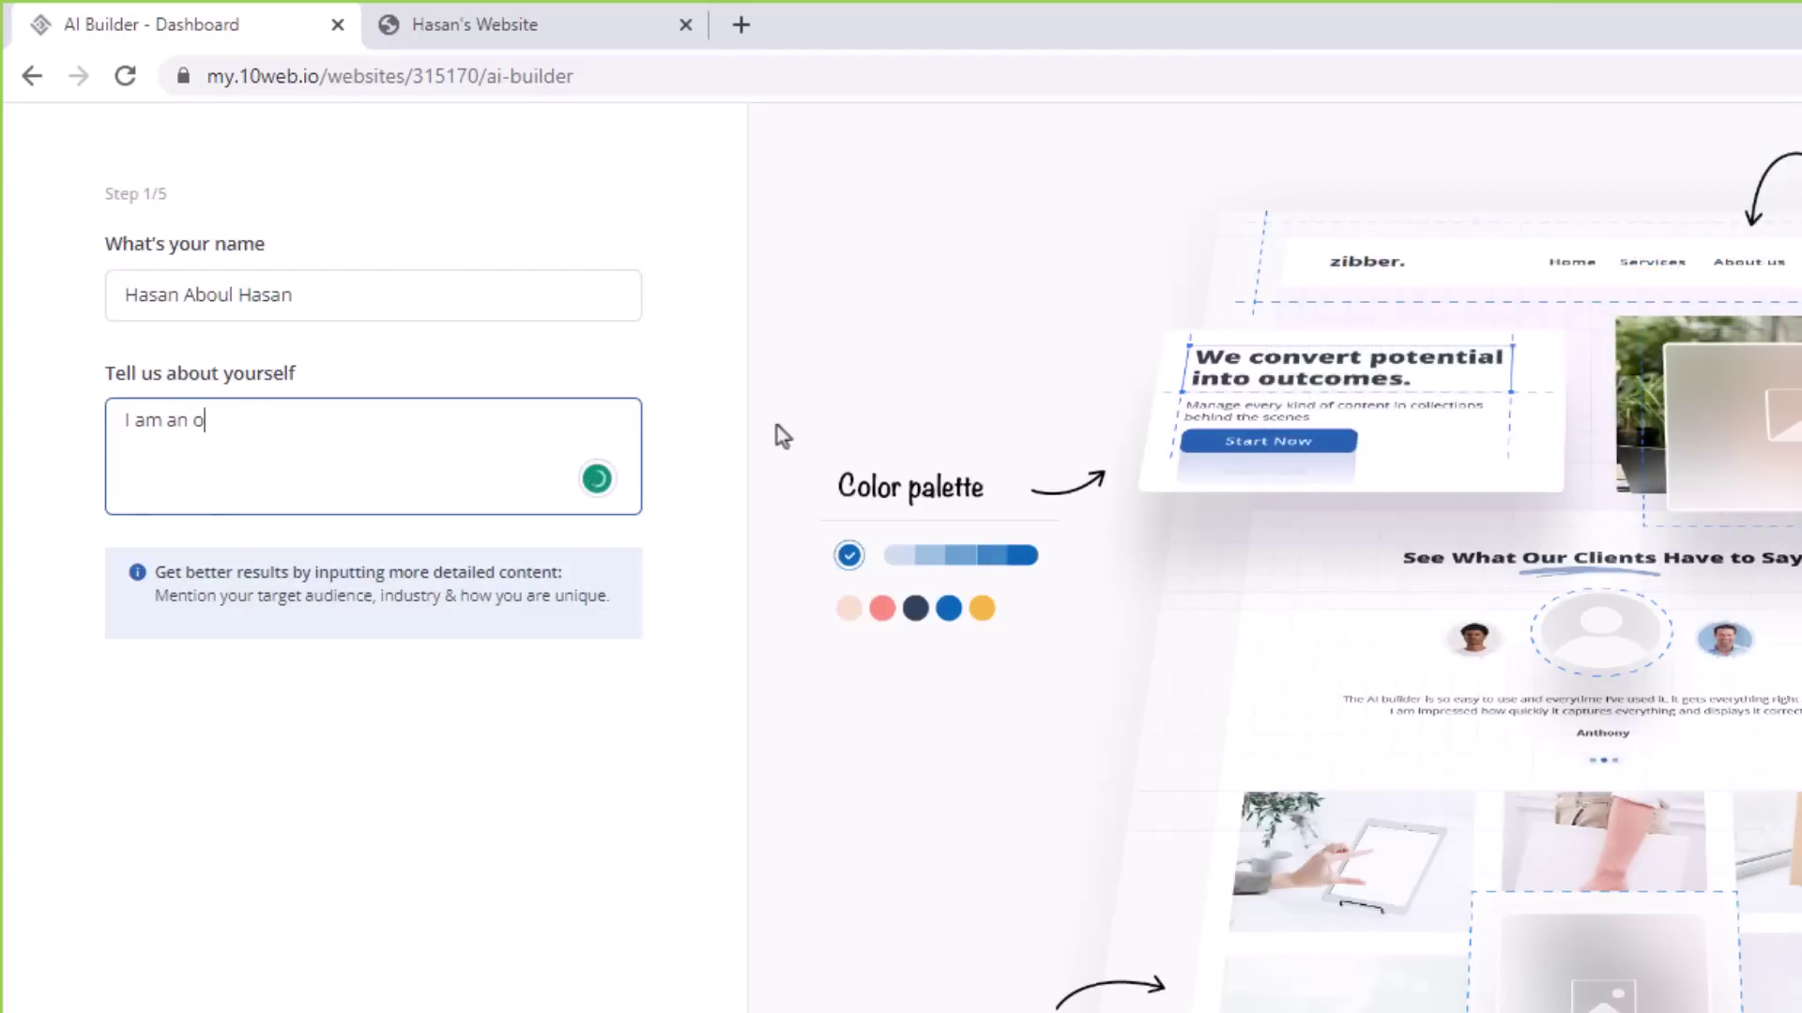
{"action": "type", "text": " instructor in the digital marketing, tech,"}
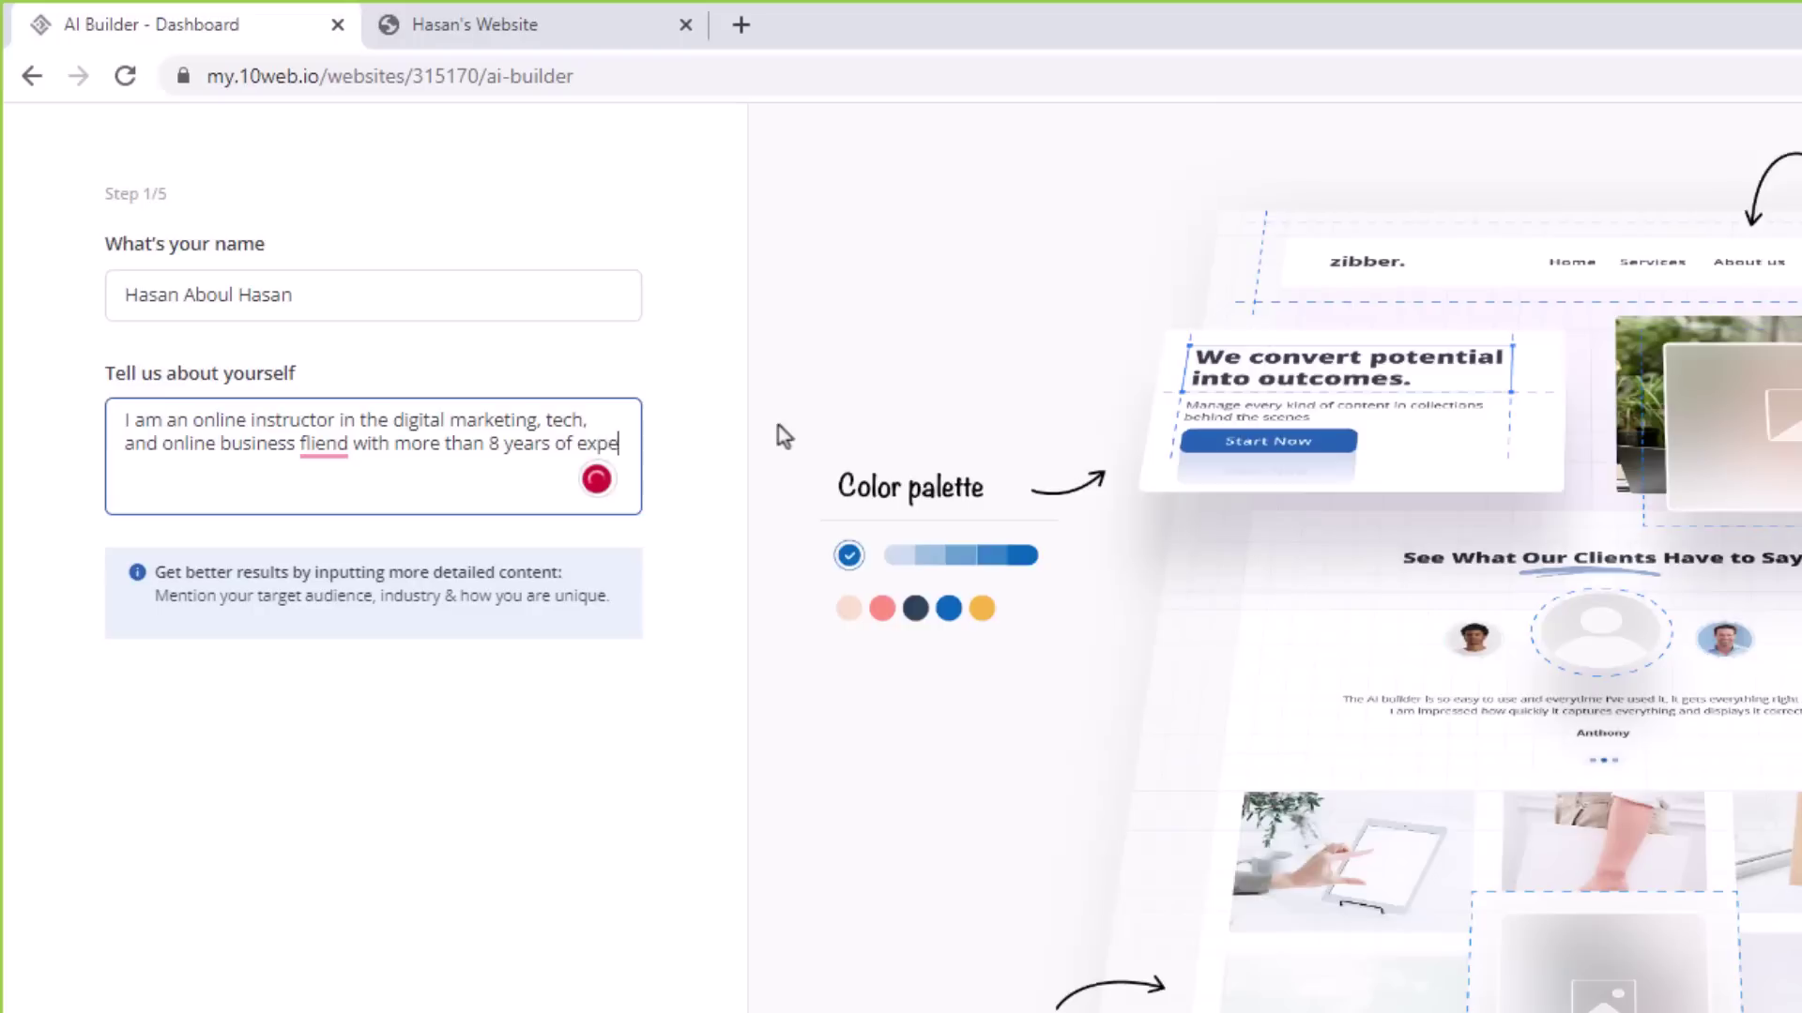
{"action": "type", "text": "rience."}
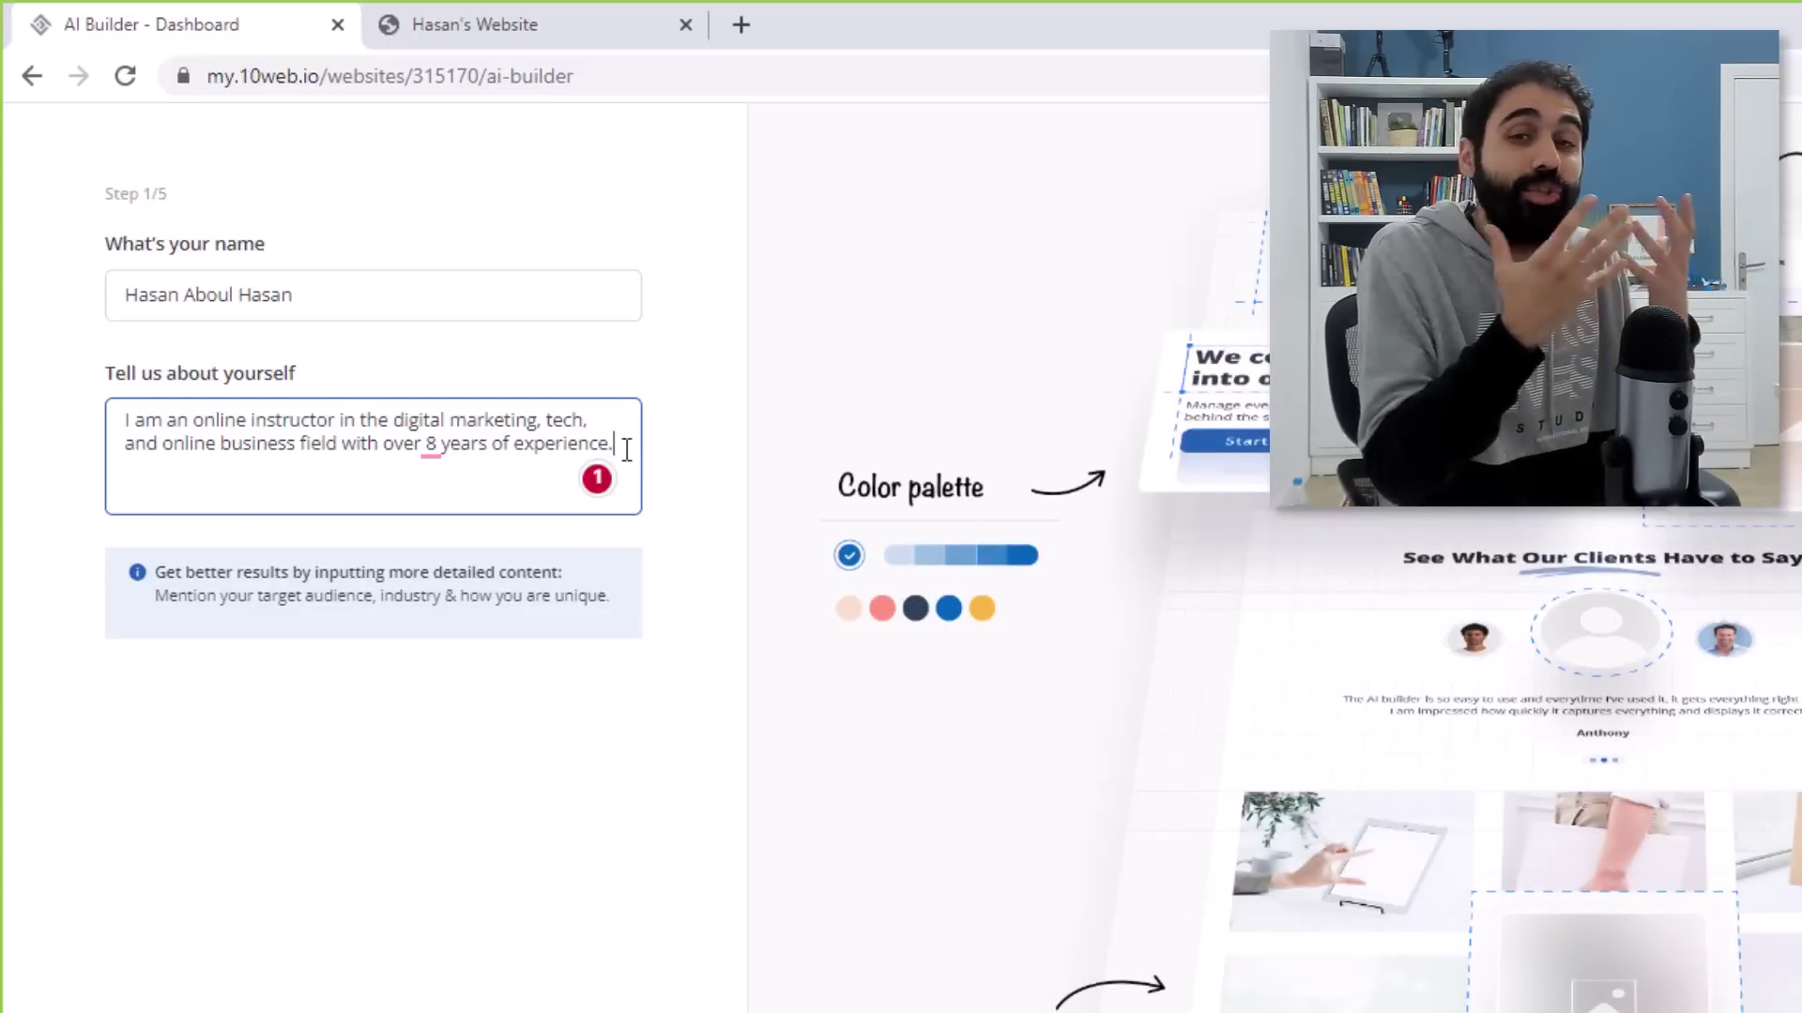
{"action": "type", "text": "I a"}
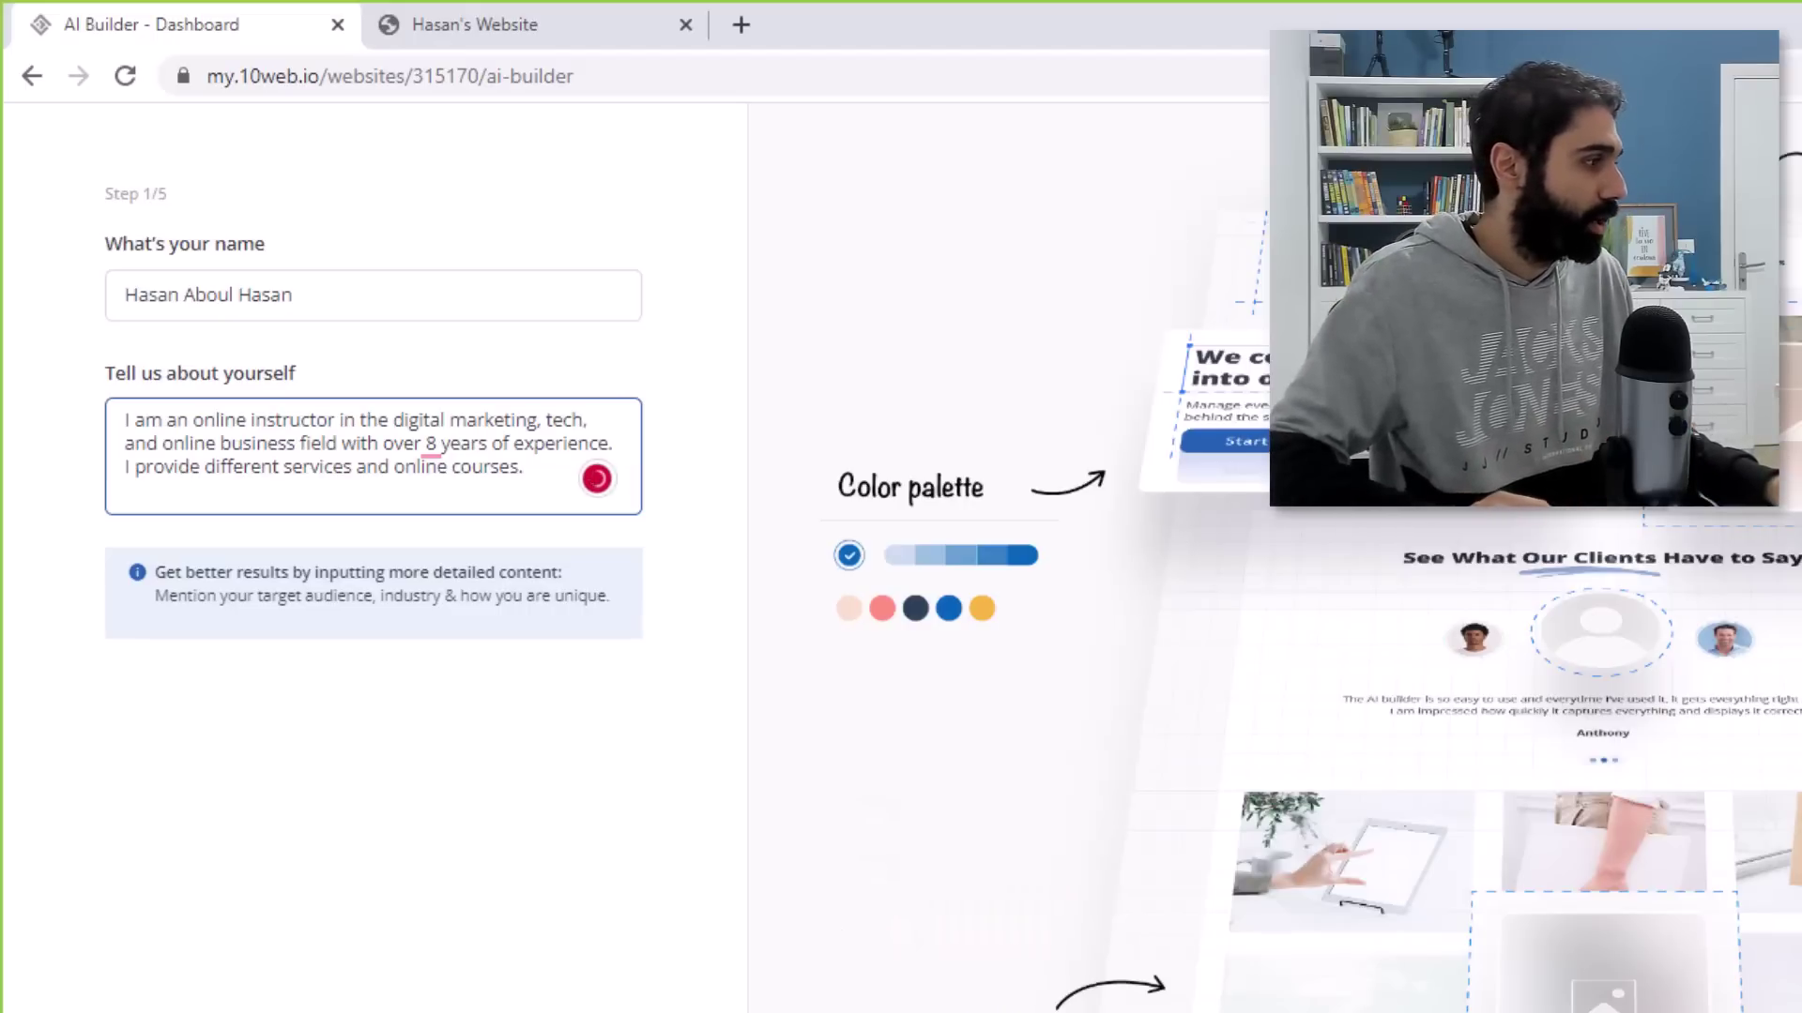
{"action": "key", "text": "Return"}
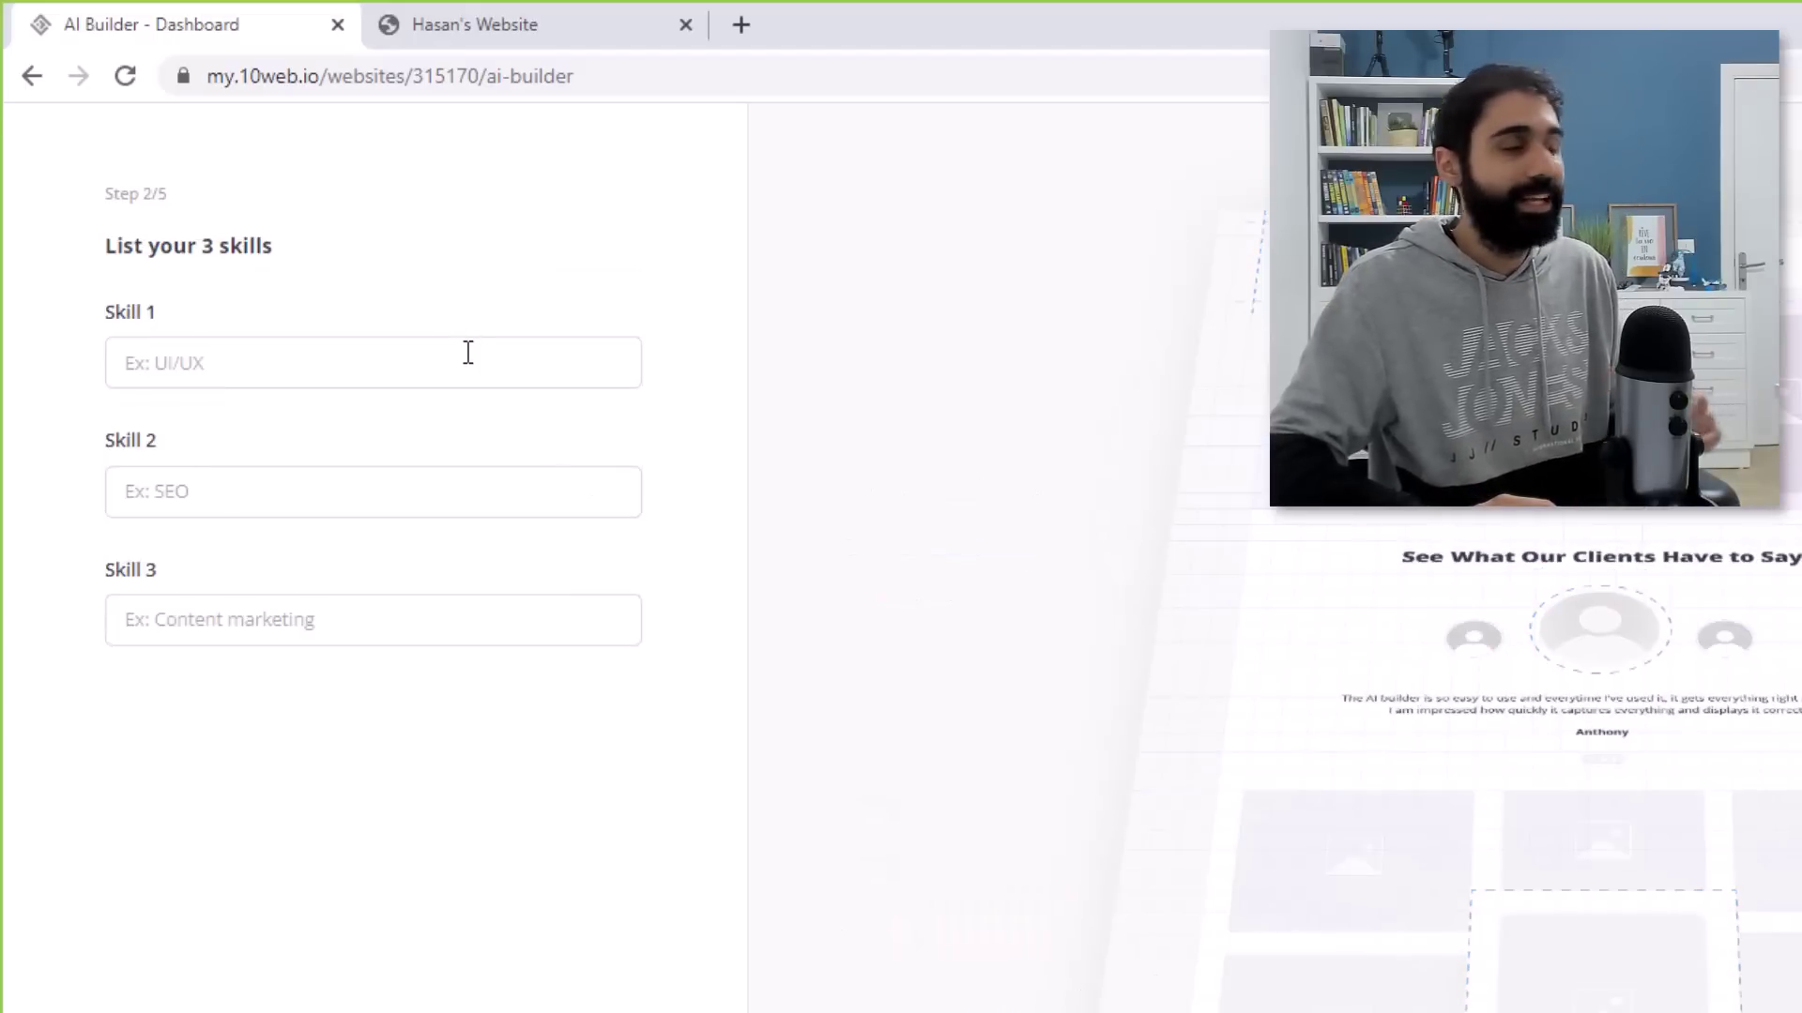
- Enter skills Python Programming, Prompt Engineering and Digital Marketing
{"action": "left_click", "coordinate": [467, 354]}
{"action": "type", "text": "Python Pr"}
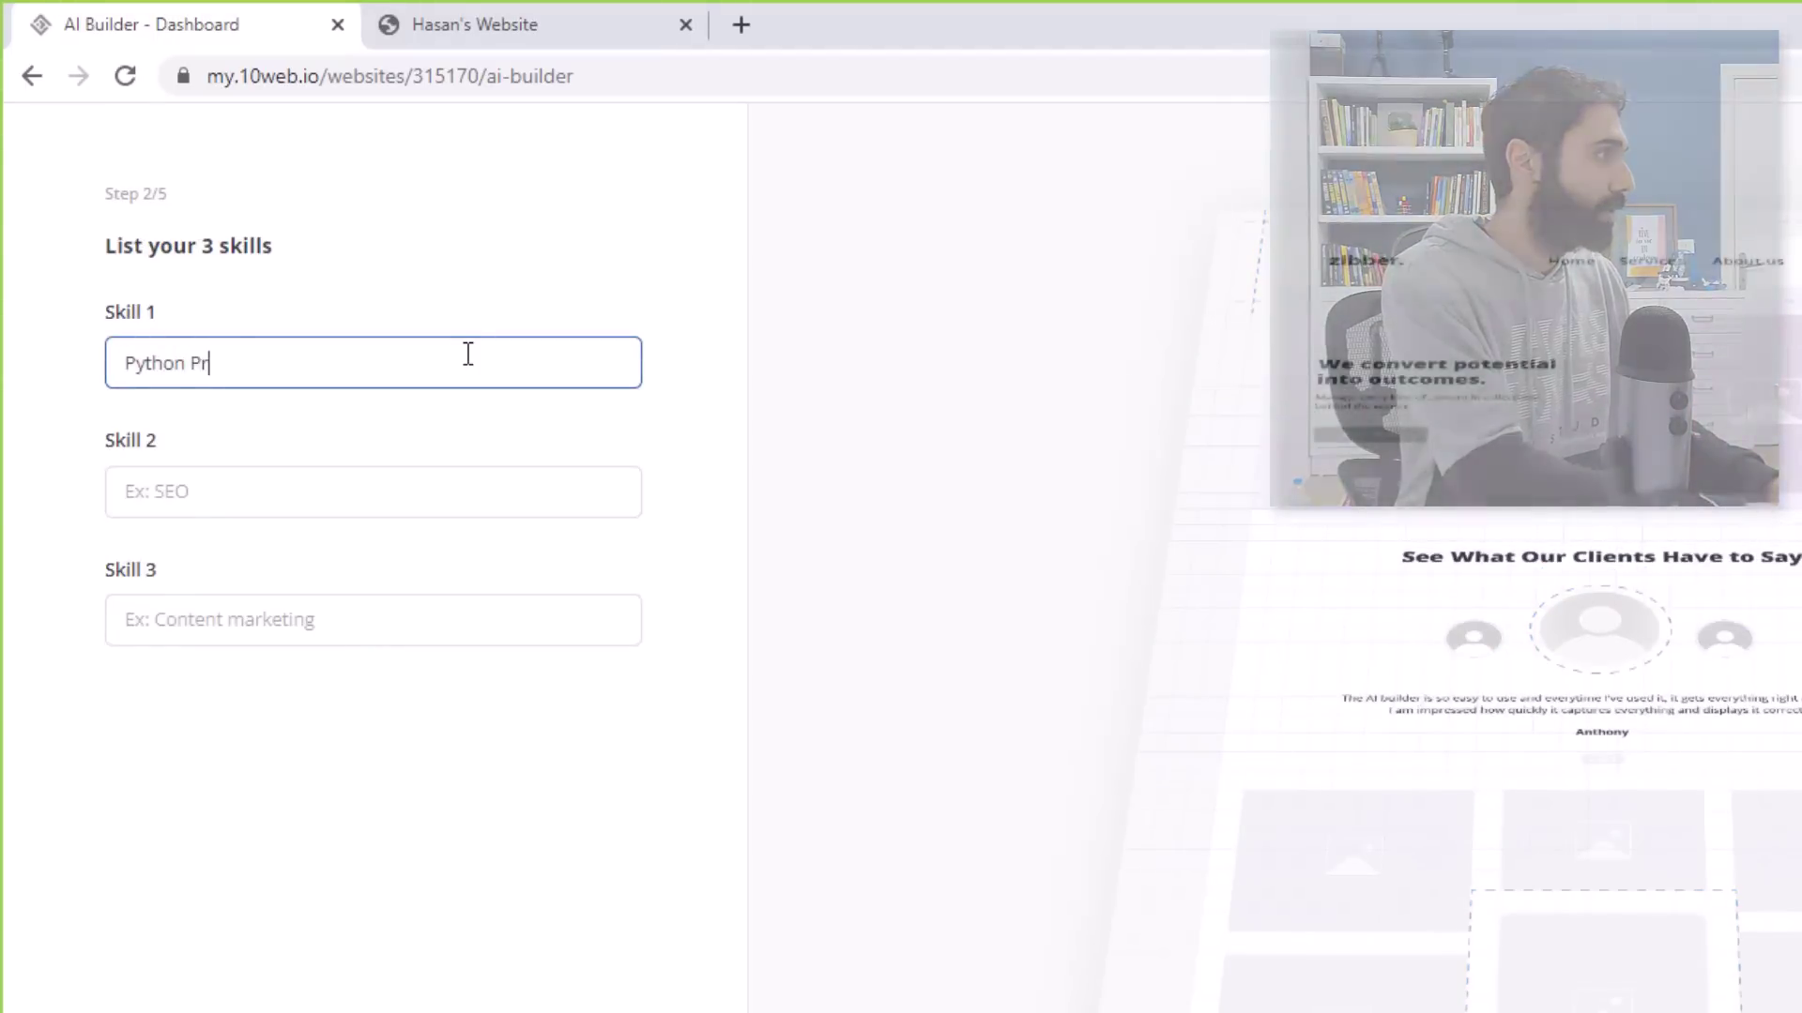
{"action": "type", "text": "ogrammin"}
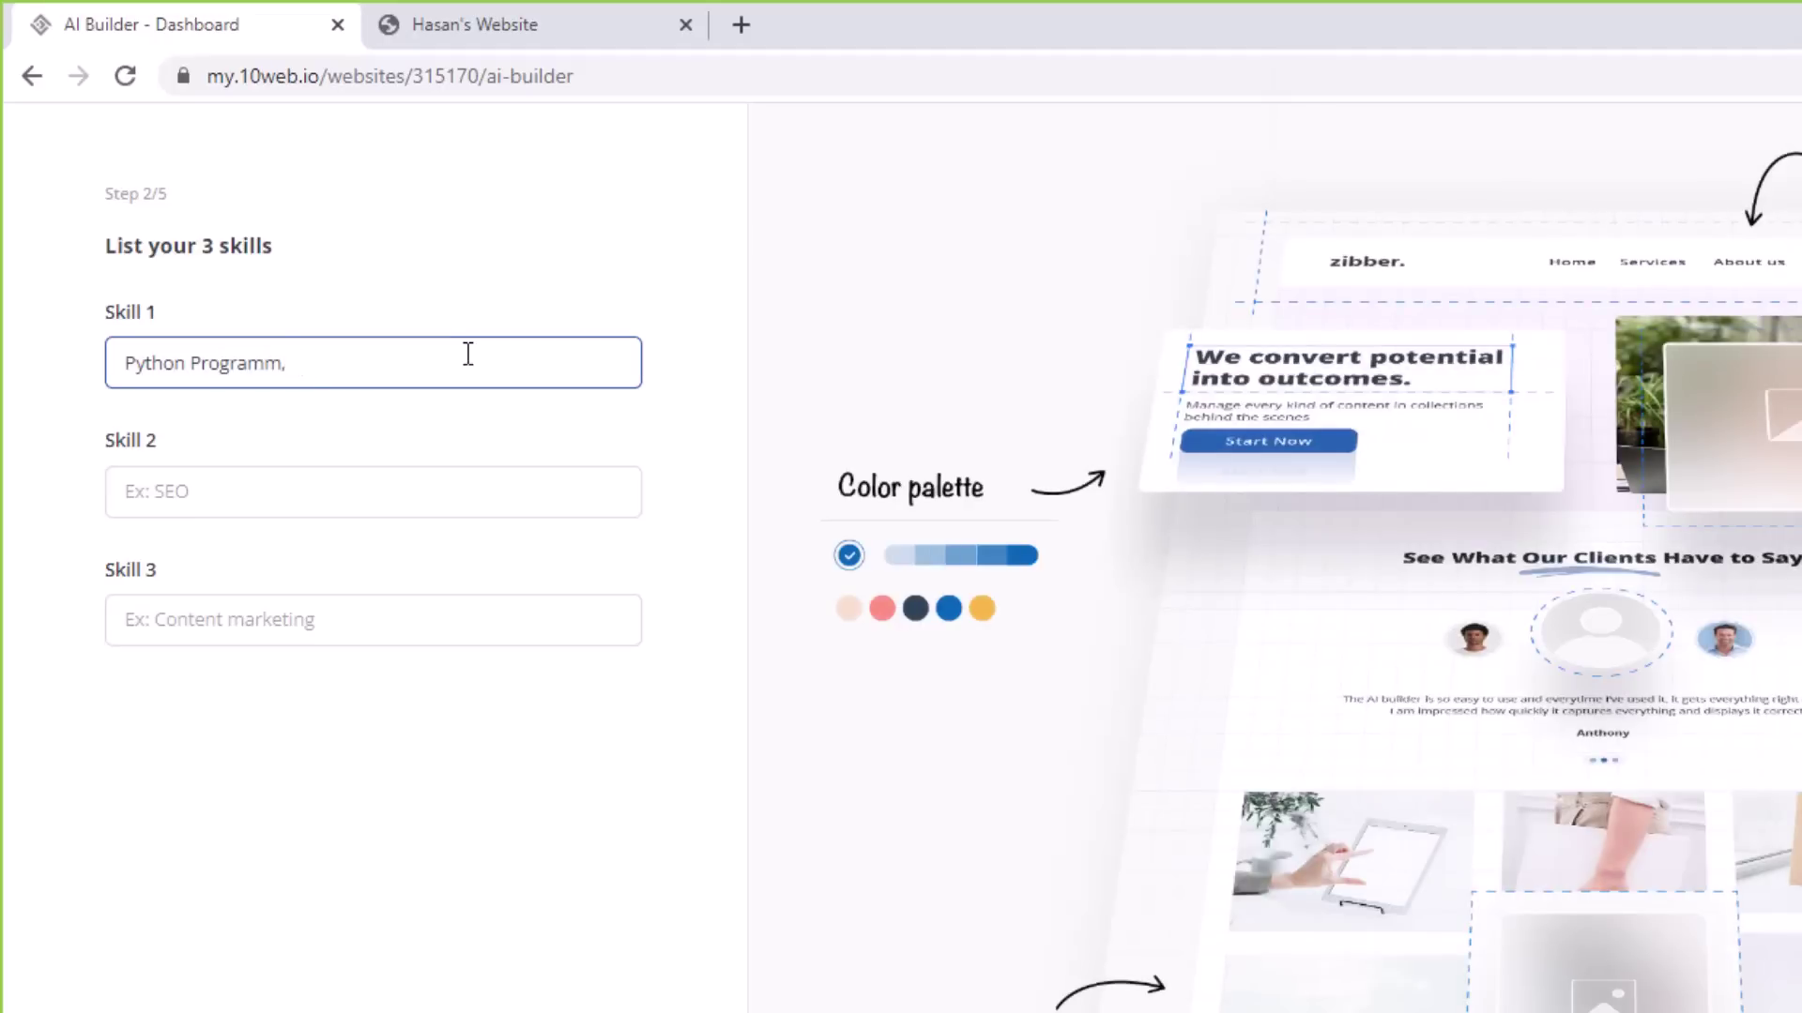
{"action": "type", "text": "g"}
{"action": "left_click", "coordinate": [462, 492]}
{"action": "type", "text": "Prompt En"}
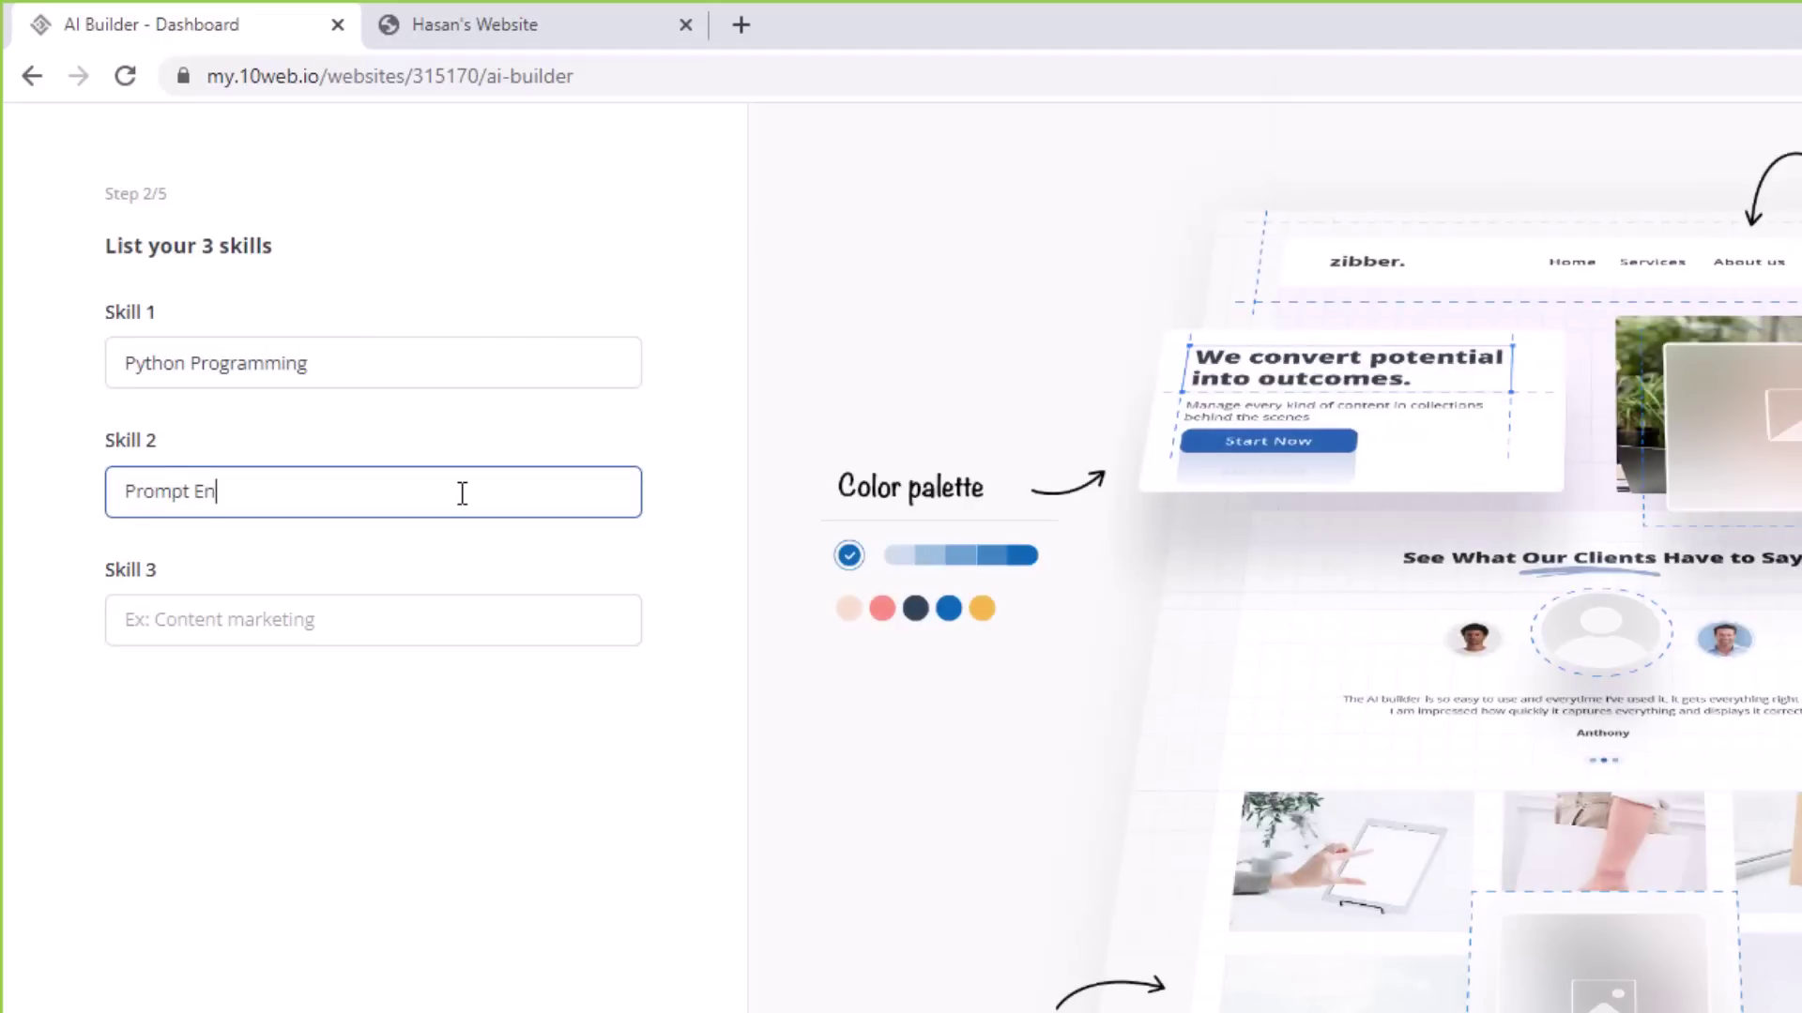
{"action": "key", "text": "BackSpace"}
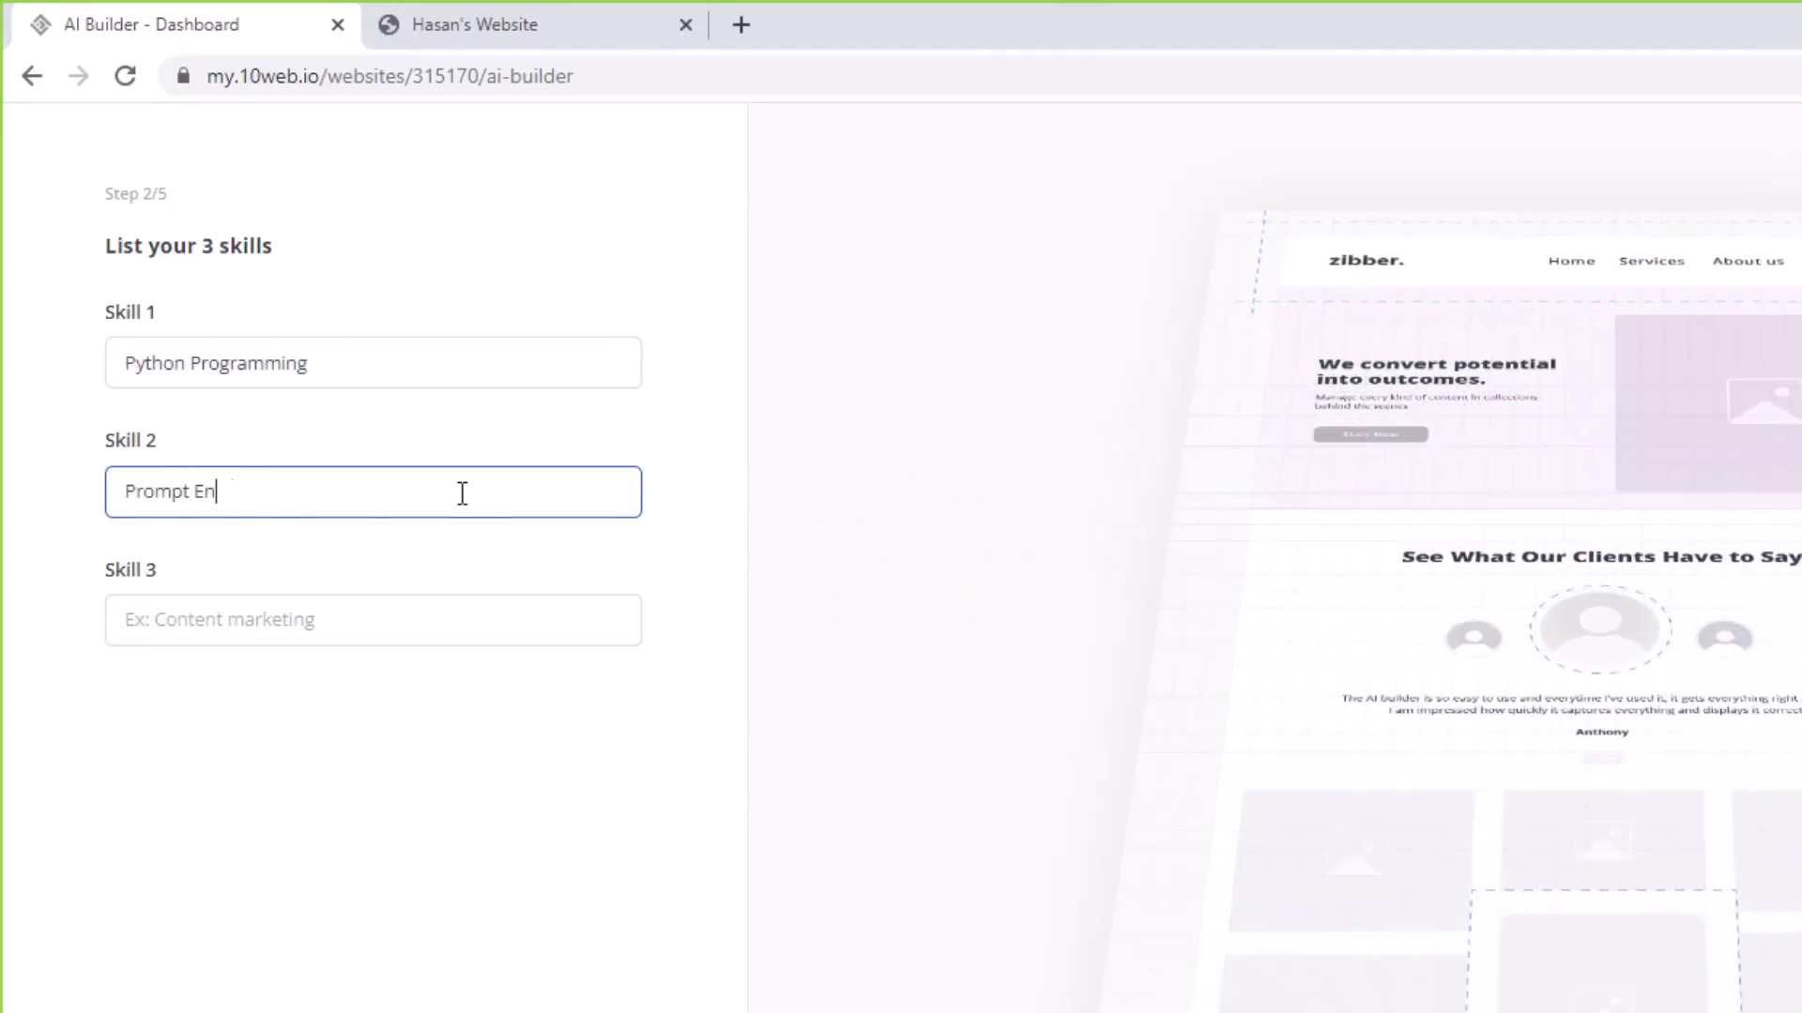
{"action": "left_click", "coordinate": [451, 631]}
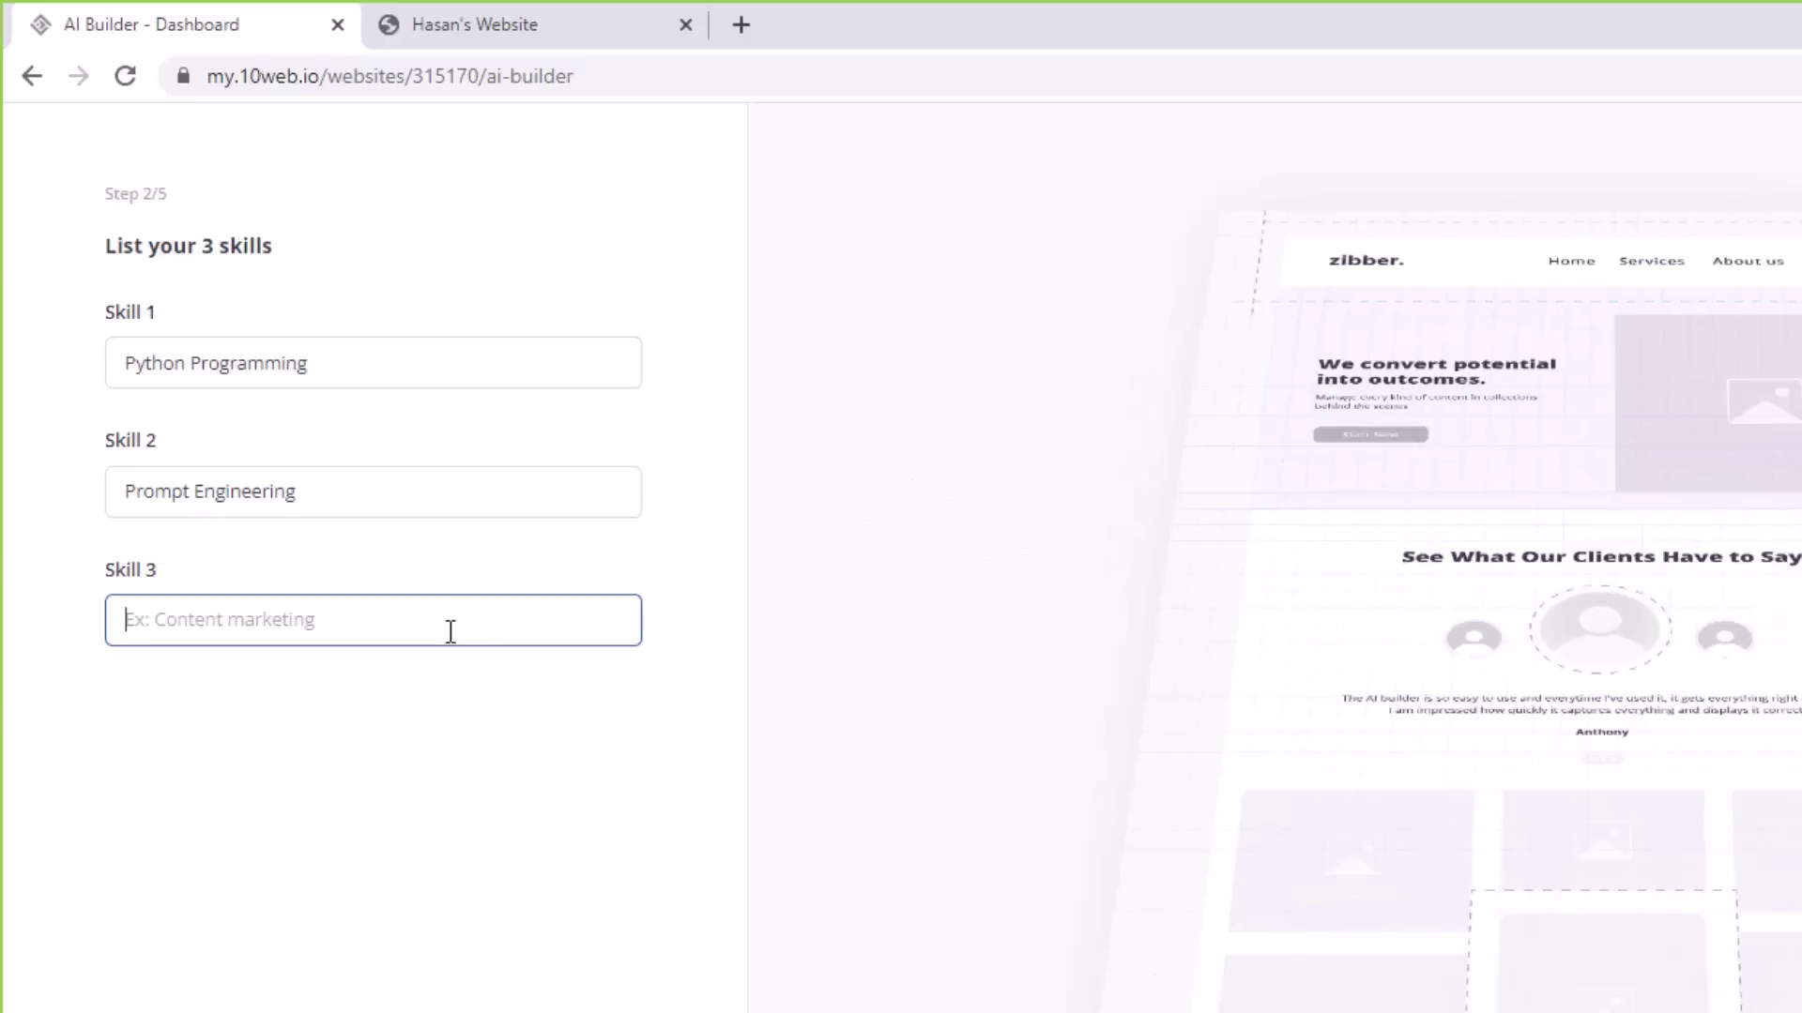
{"action": "type", "text": "Digital Marketing"}
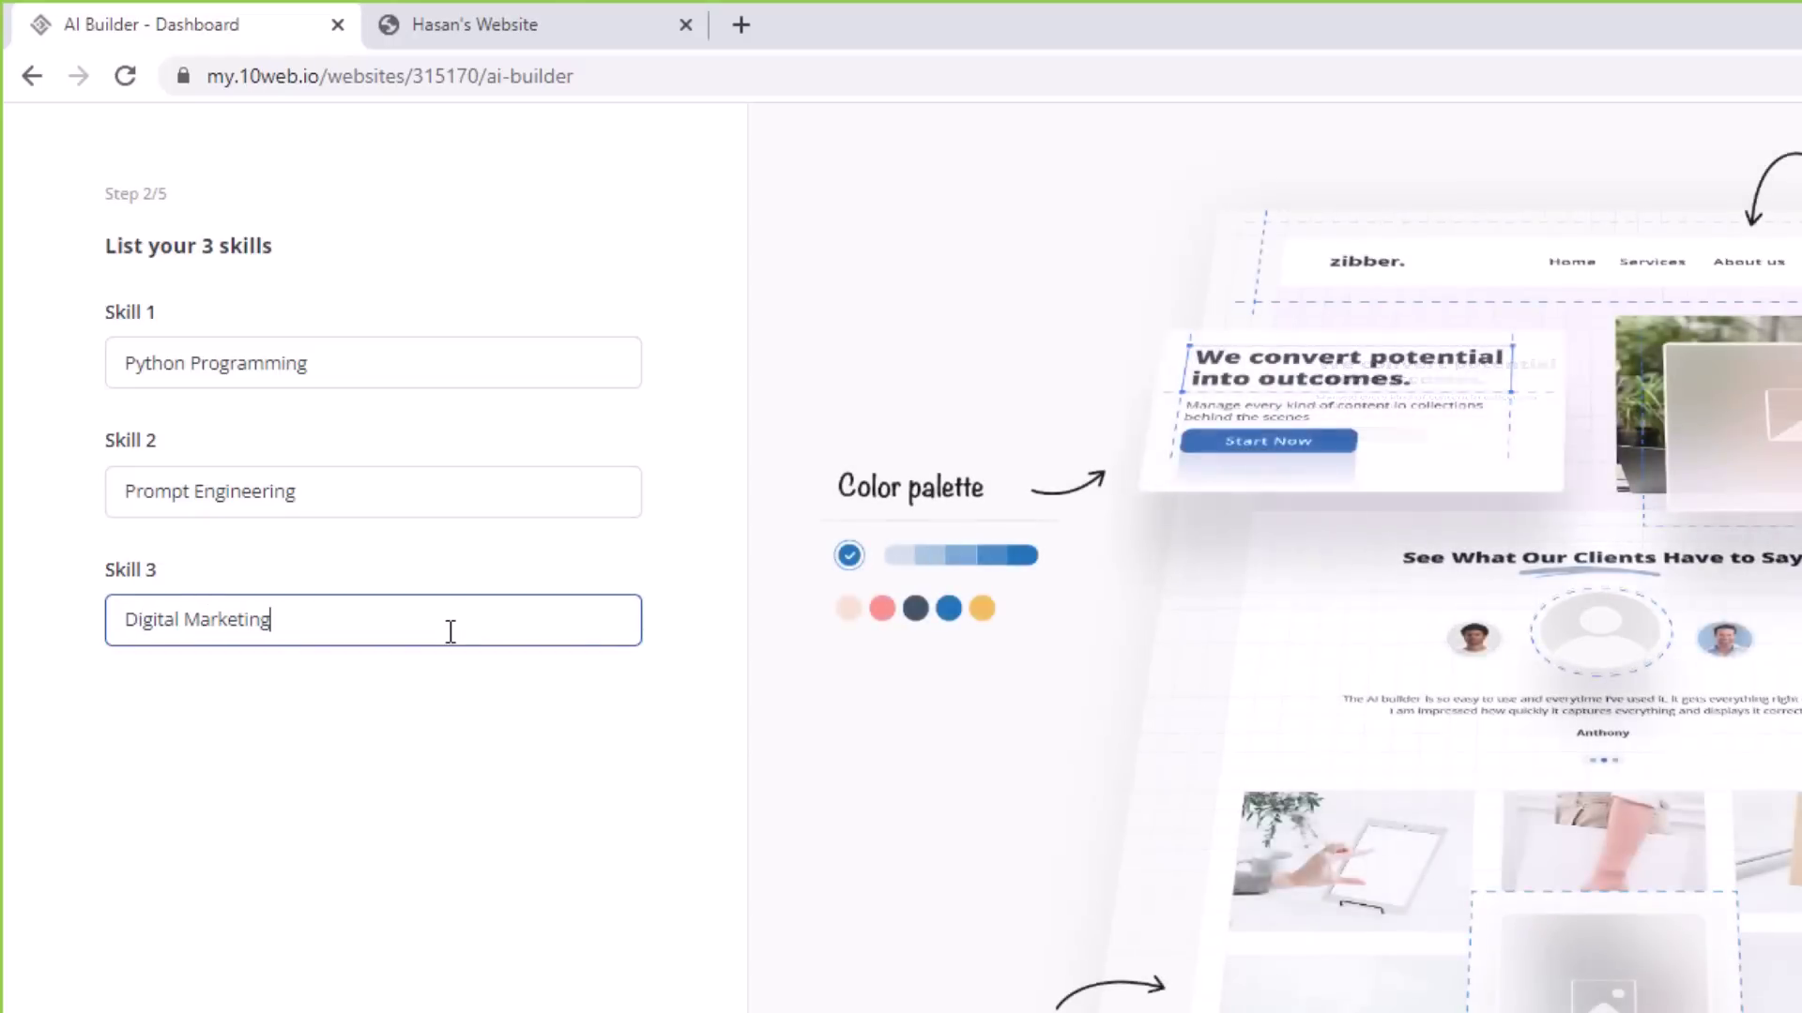
{"action": "key", "text": "Return"}
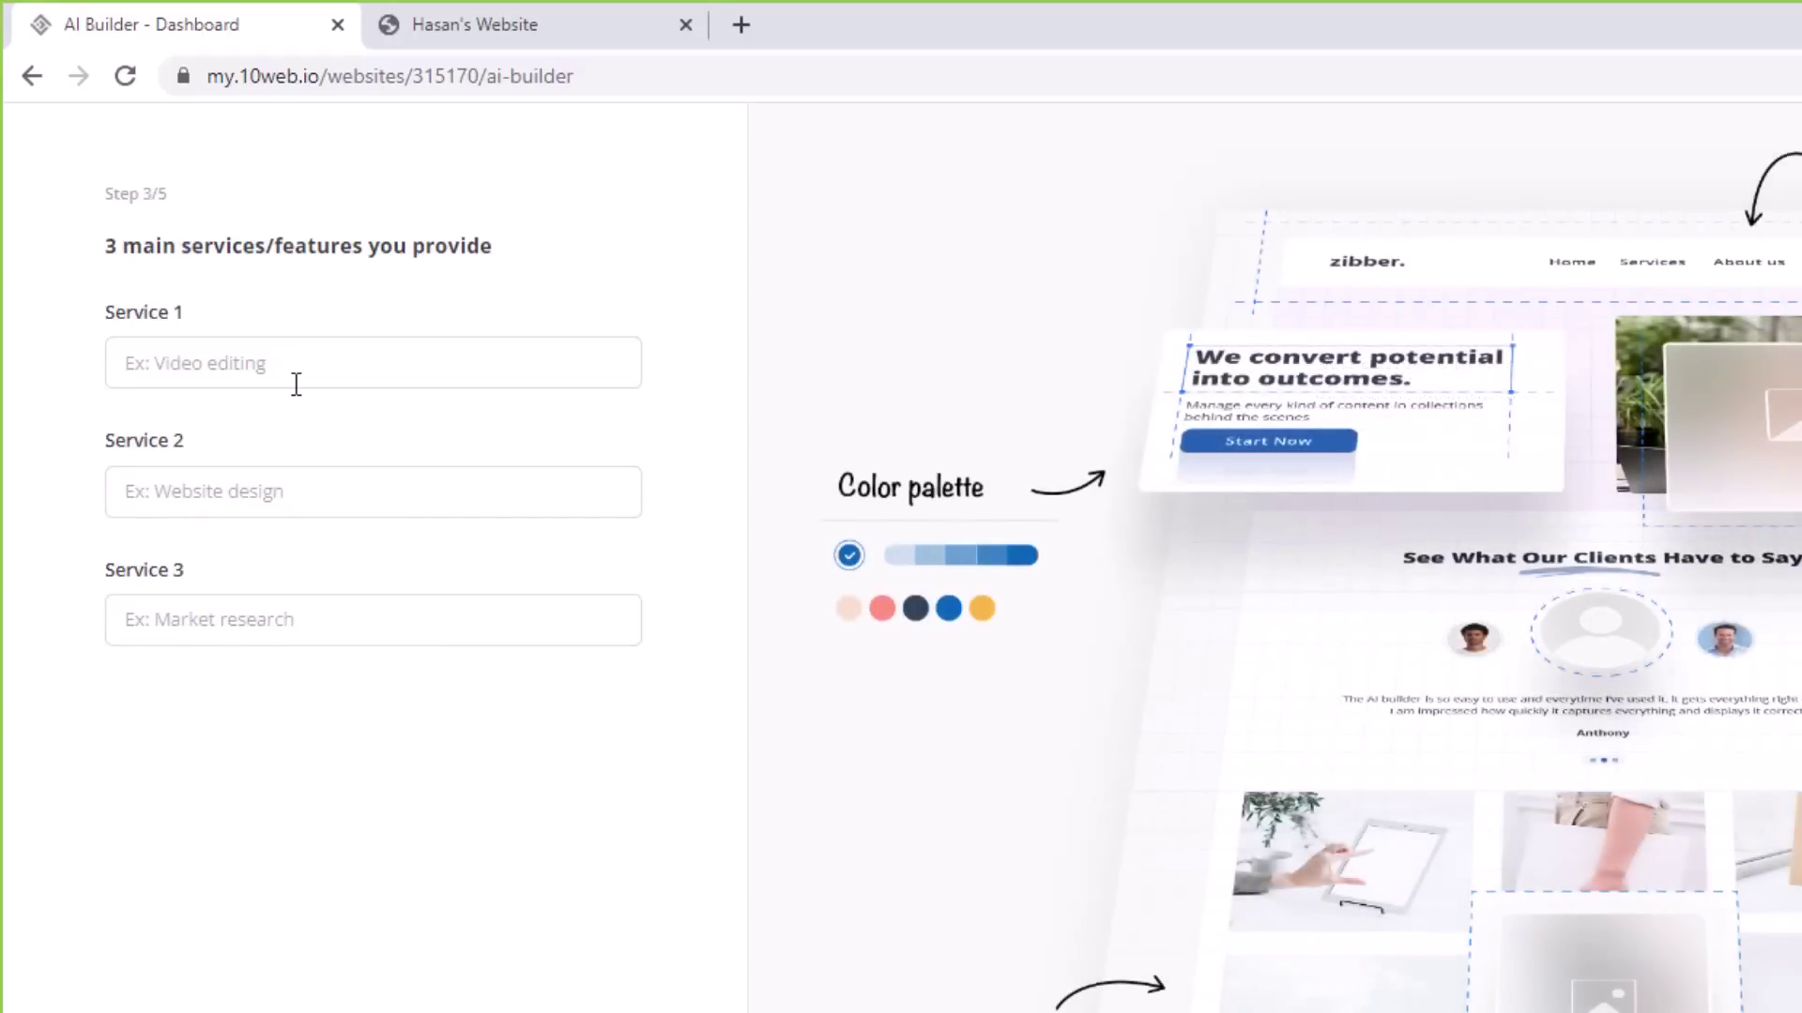
- Enter services Python Scripts, AI and Machine Learning, and Technical Digital Marketing, then continue
{"action": "left_click", "coordinate": [298, 383]}
{"action": "type", "text": "Python Scripts"}
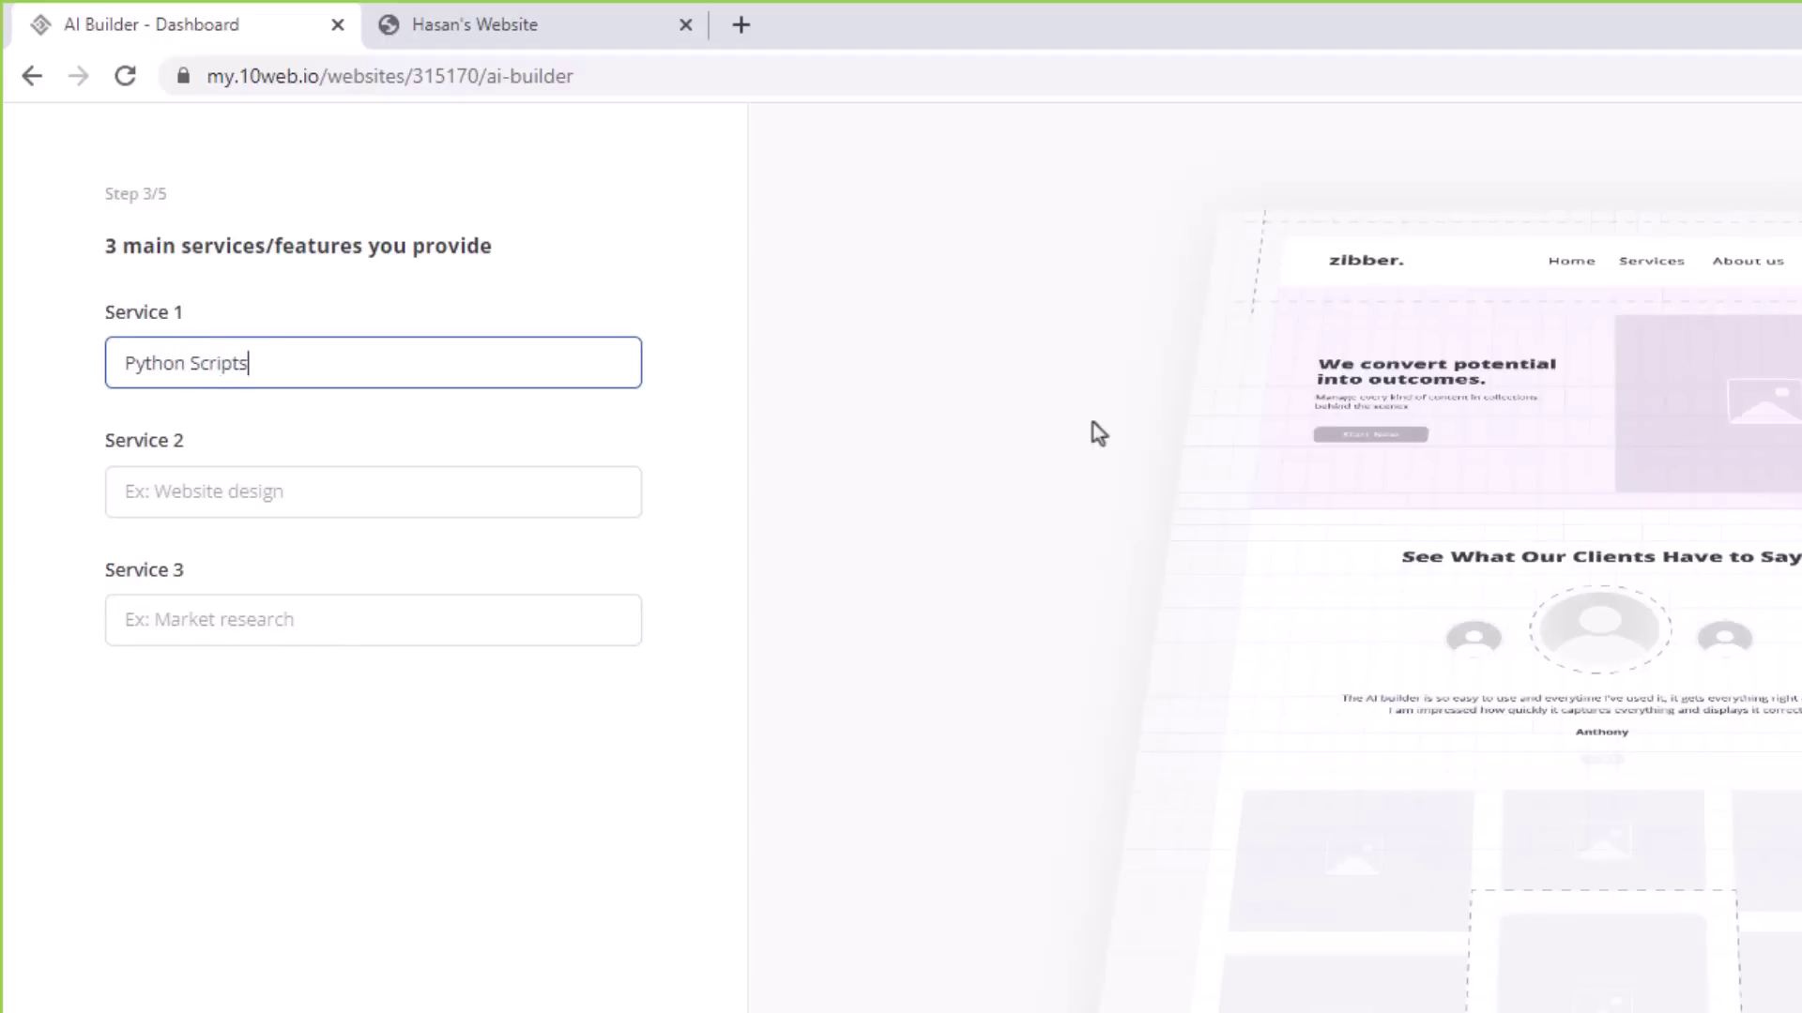
{"action": "key", "text": "Tab"}
{"action": "type", "text": "AI"}
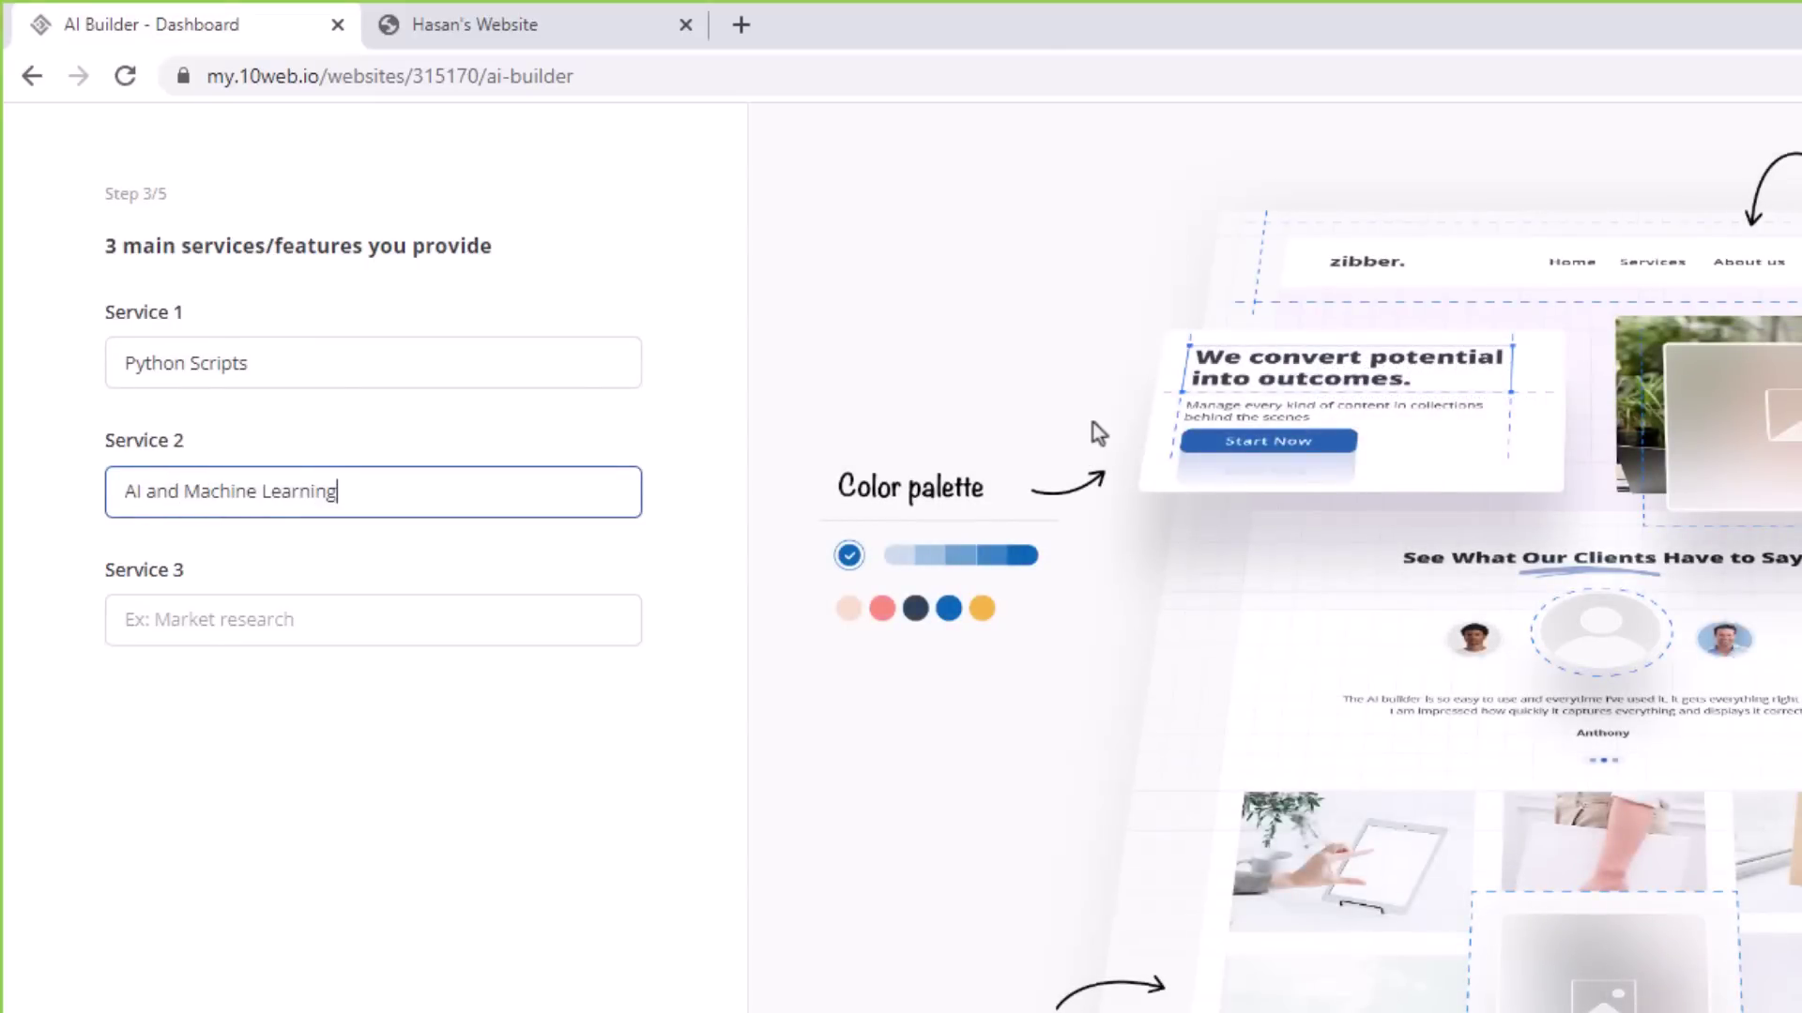
{"action": "key", "text": "Tab"}
{"action": "type", "text": "Te"}
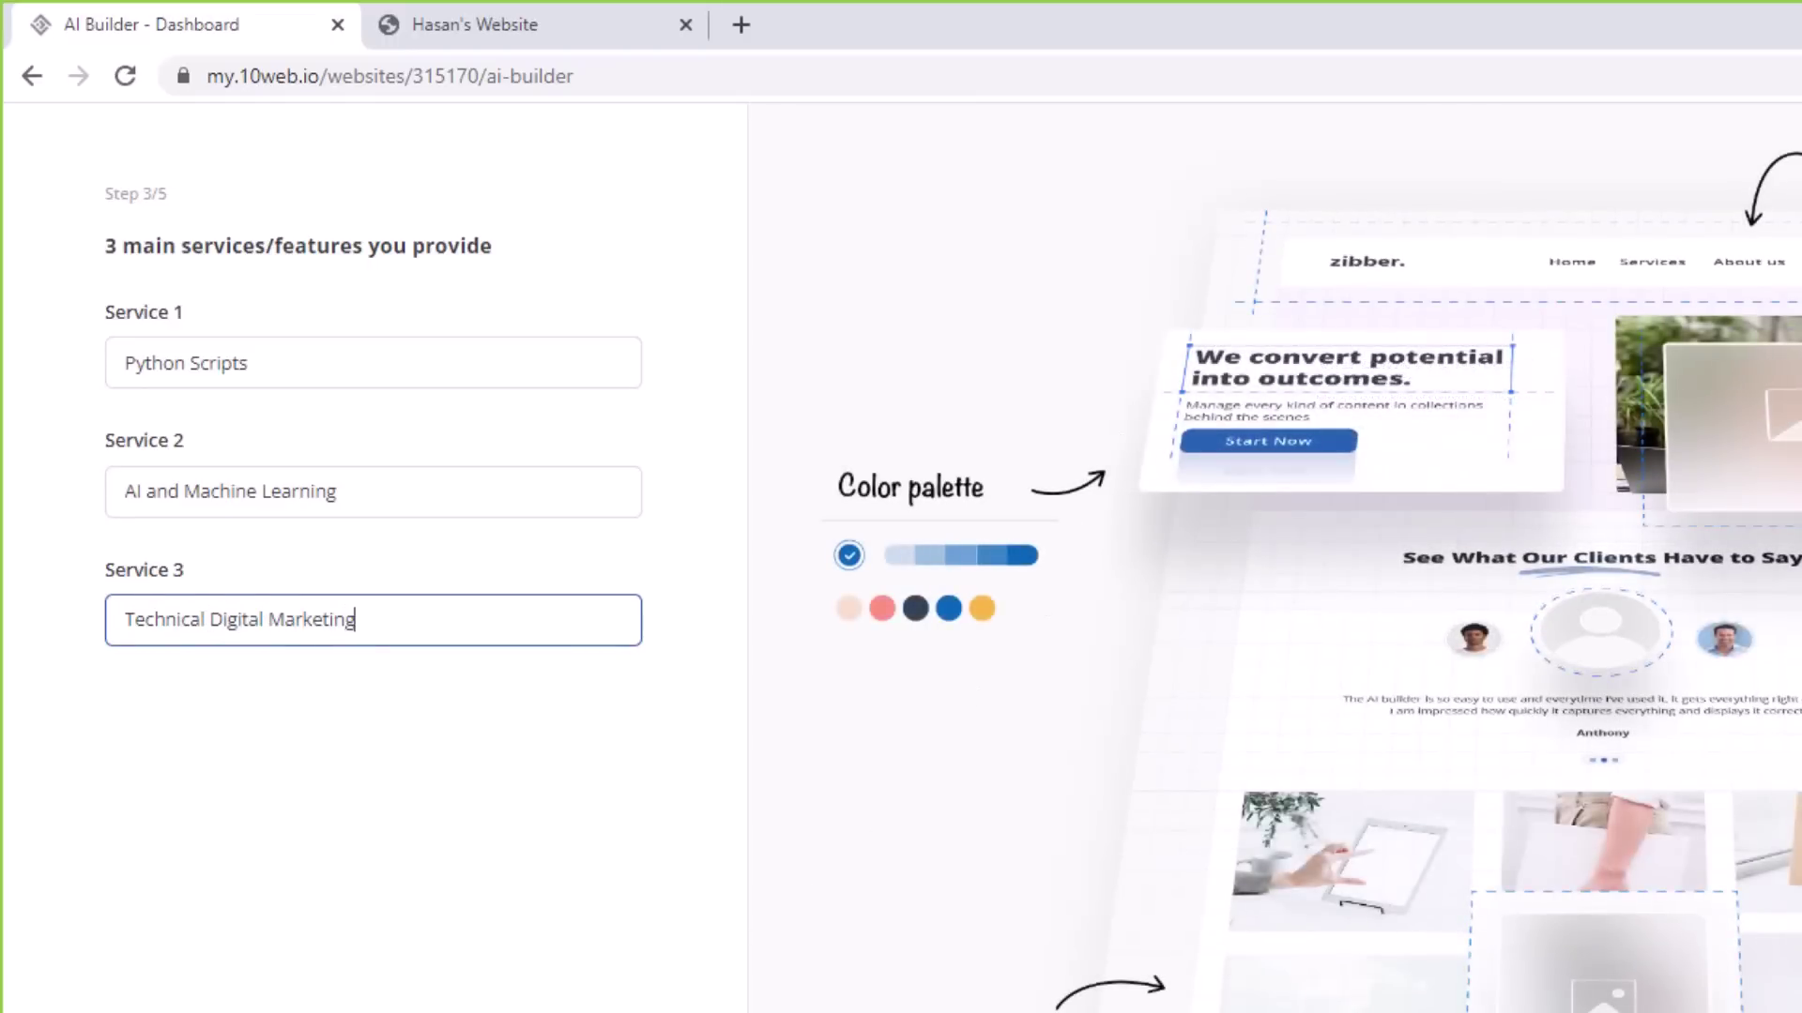
{"action": "key", "text": "Return"}
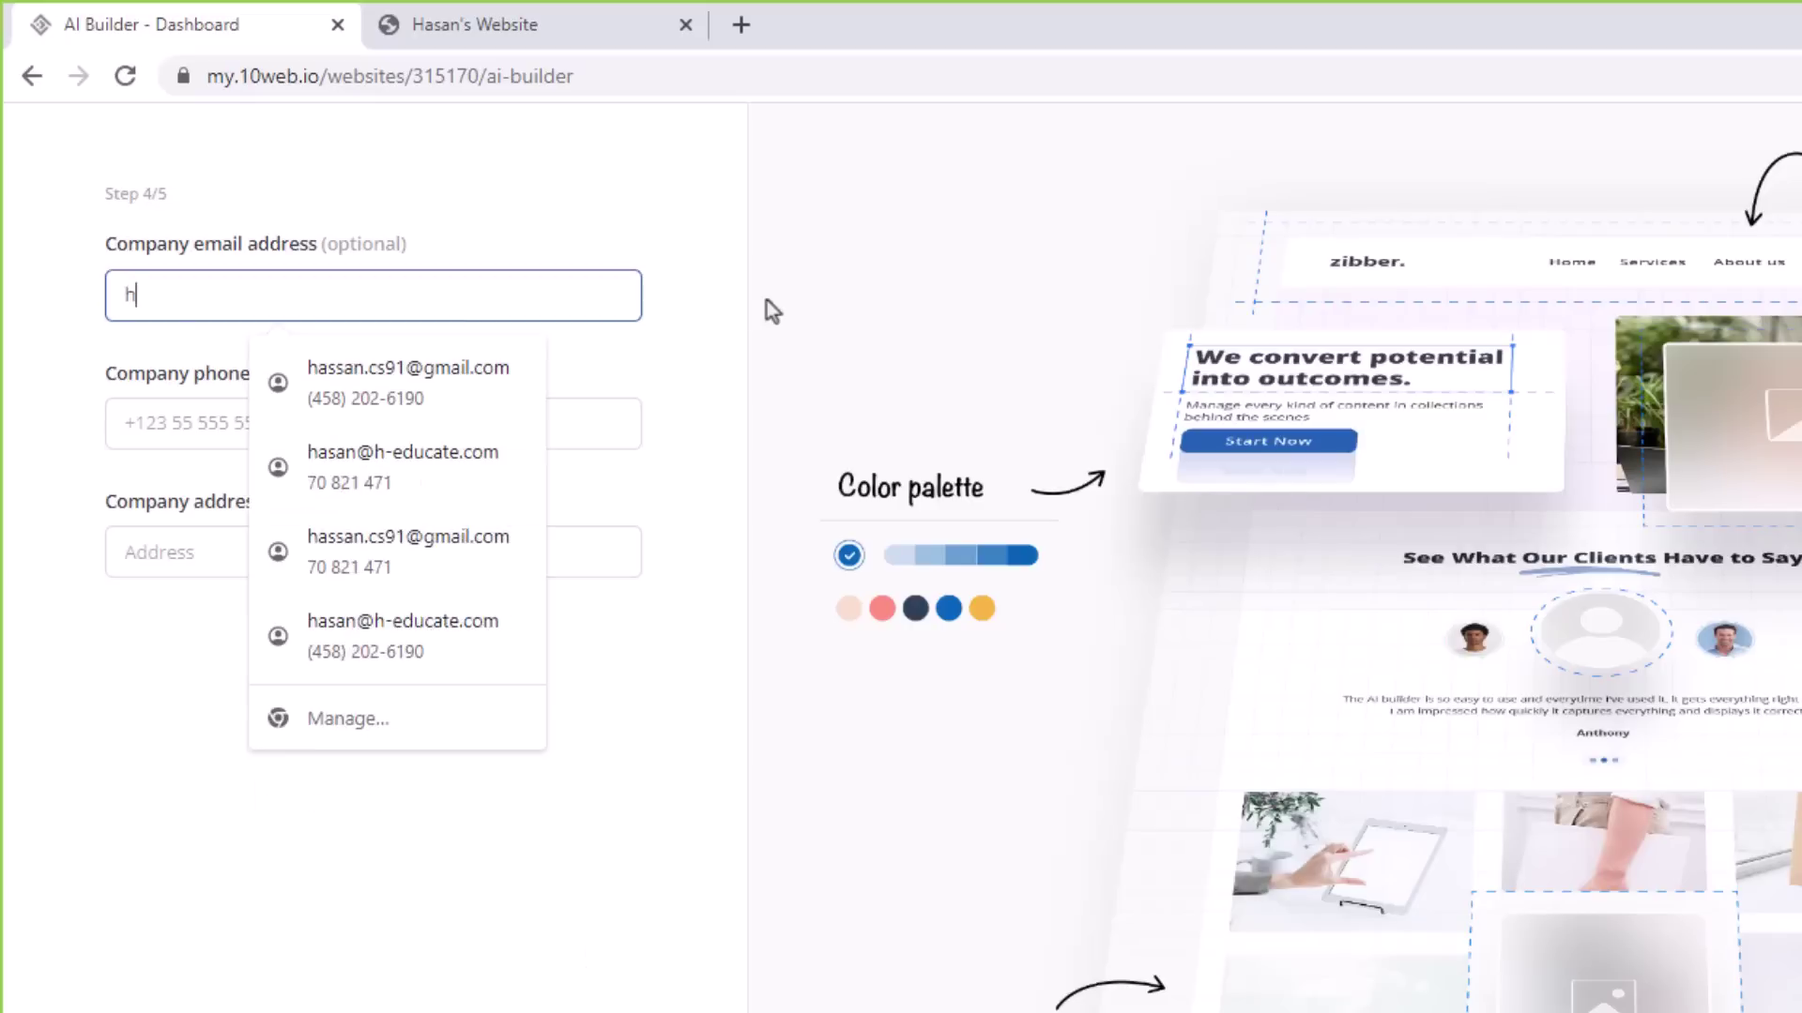
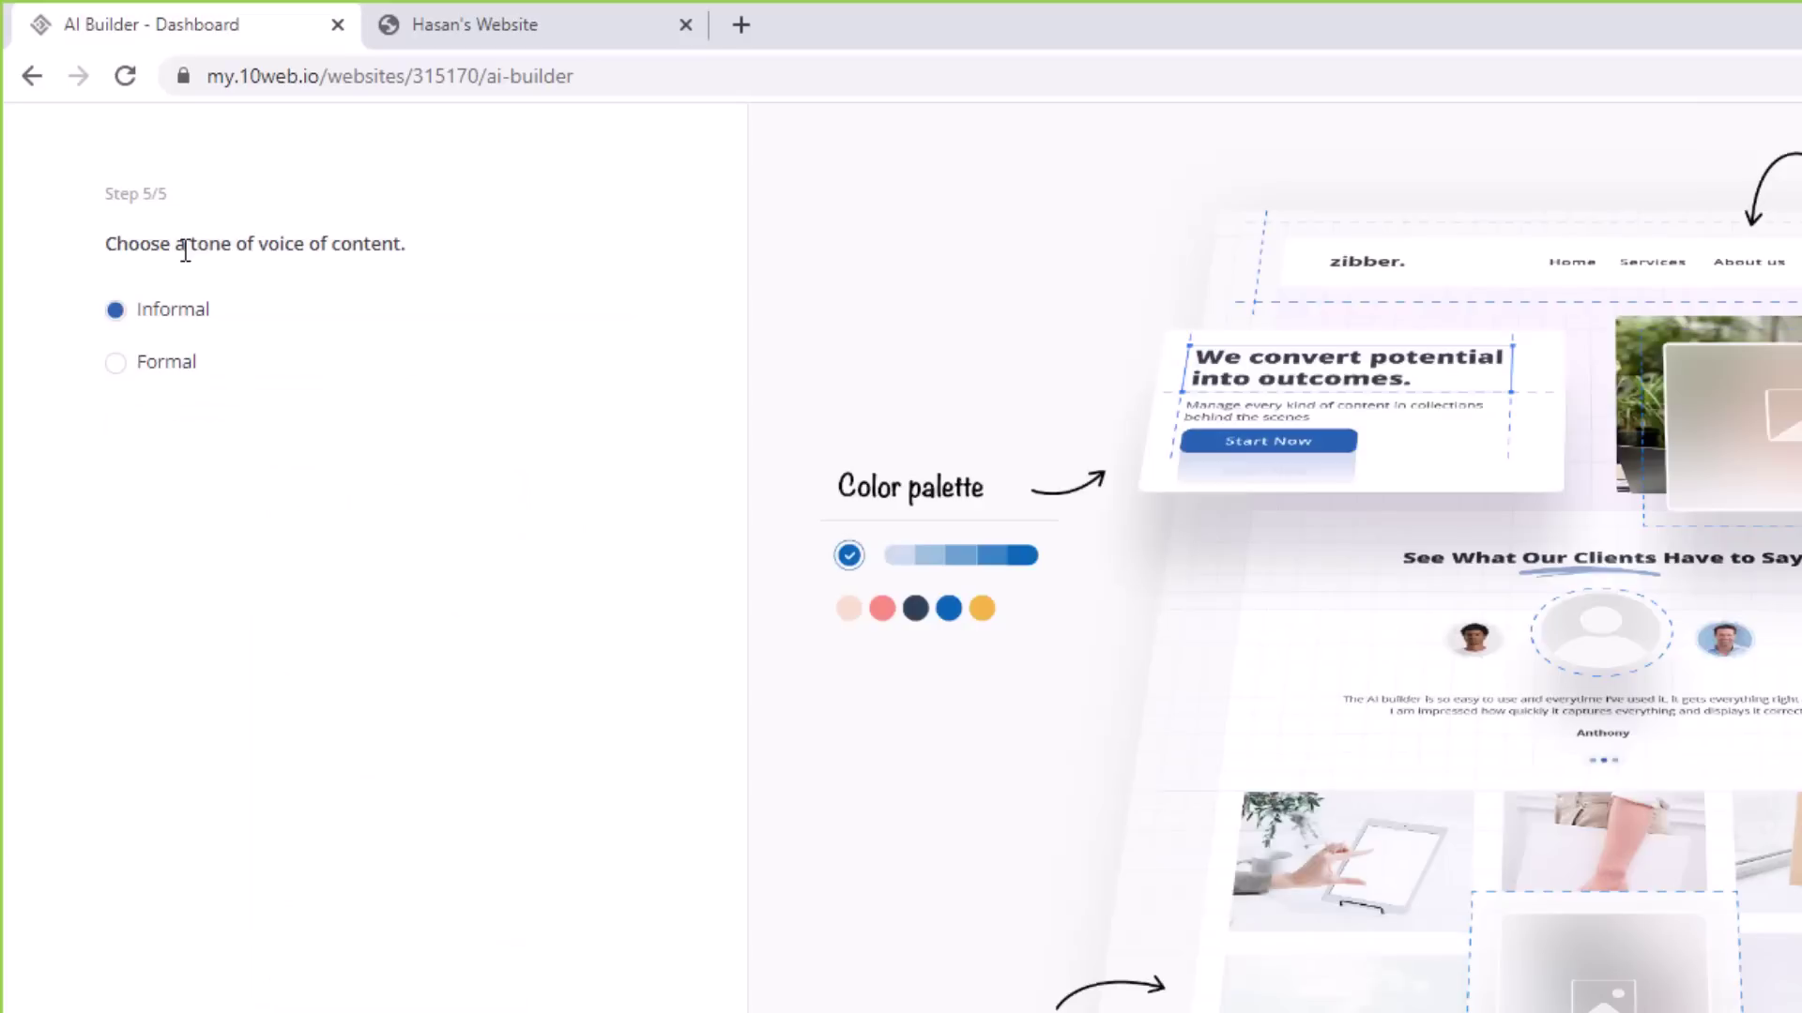
{"action": "left_click", "coordinate": [452, 250]}
{"action": "left_click", "coordinate": [116, 364]}
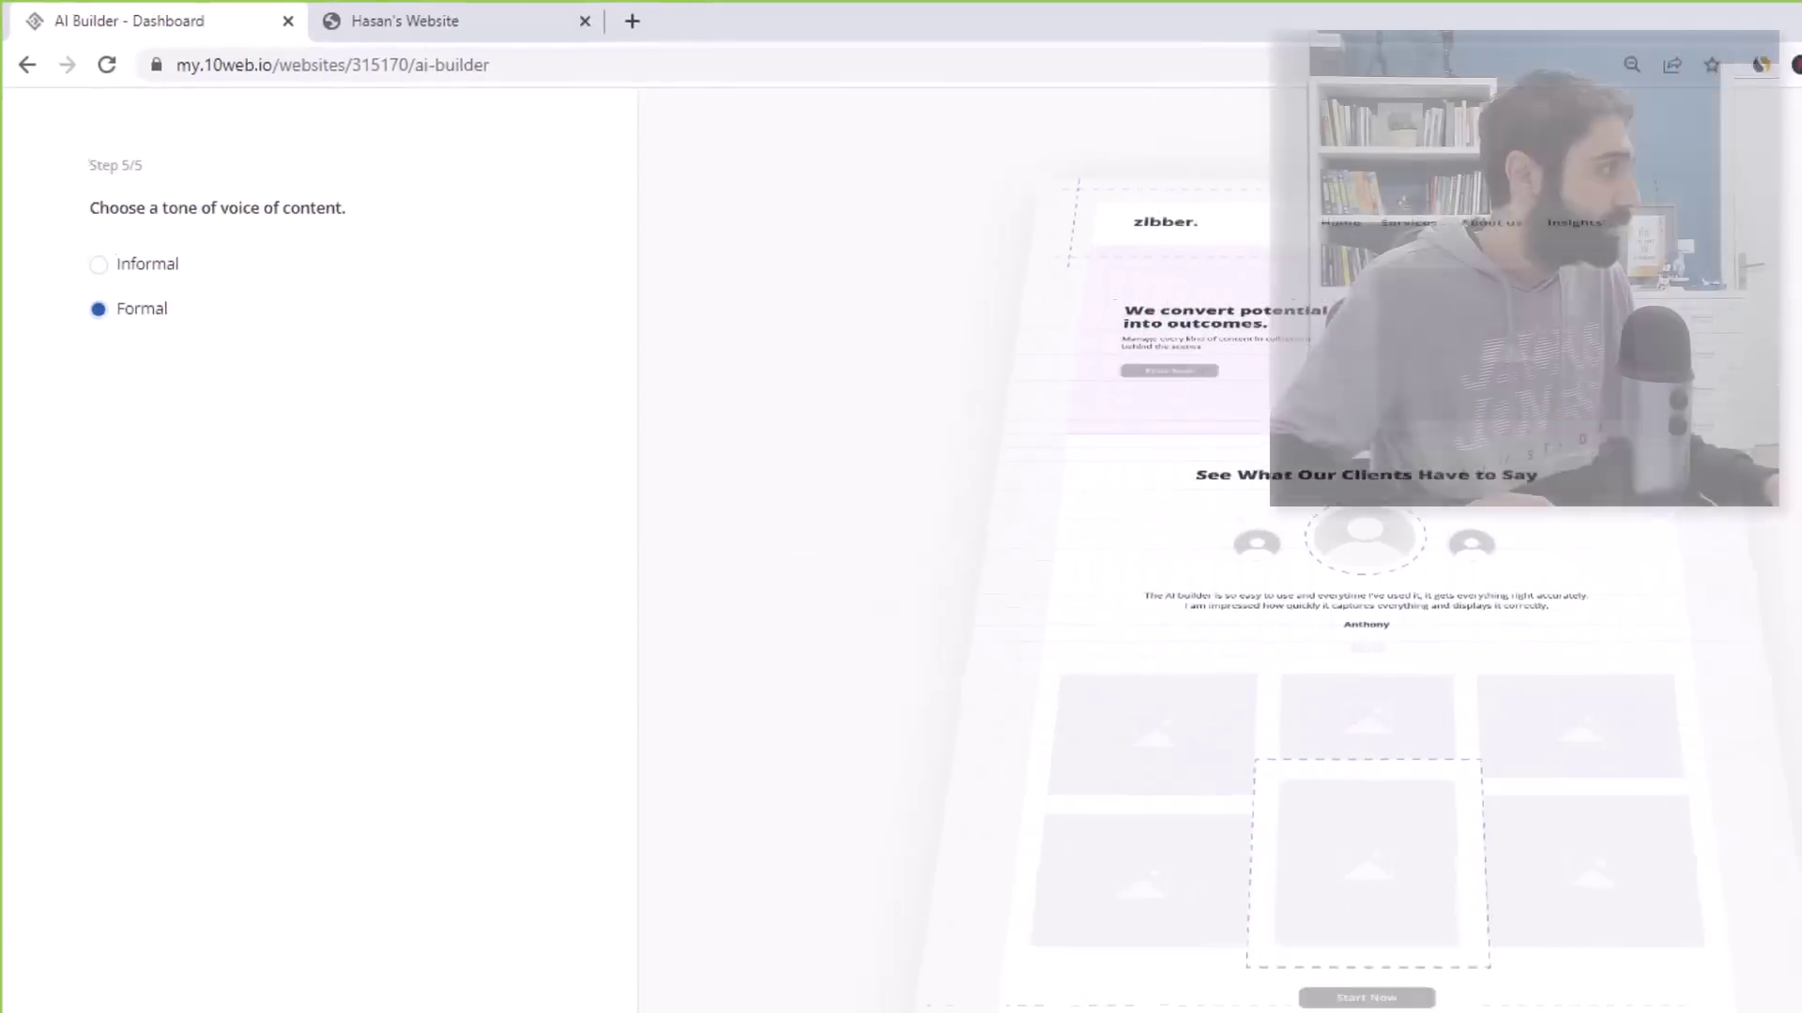
{"action": "left_click", "coordinate": [352, 896]}
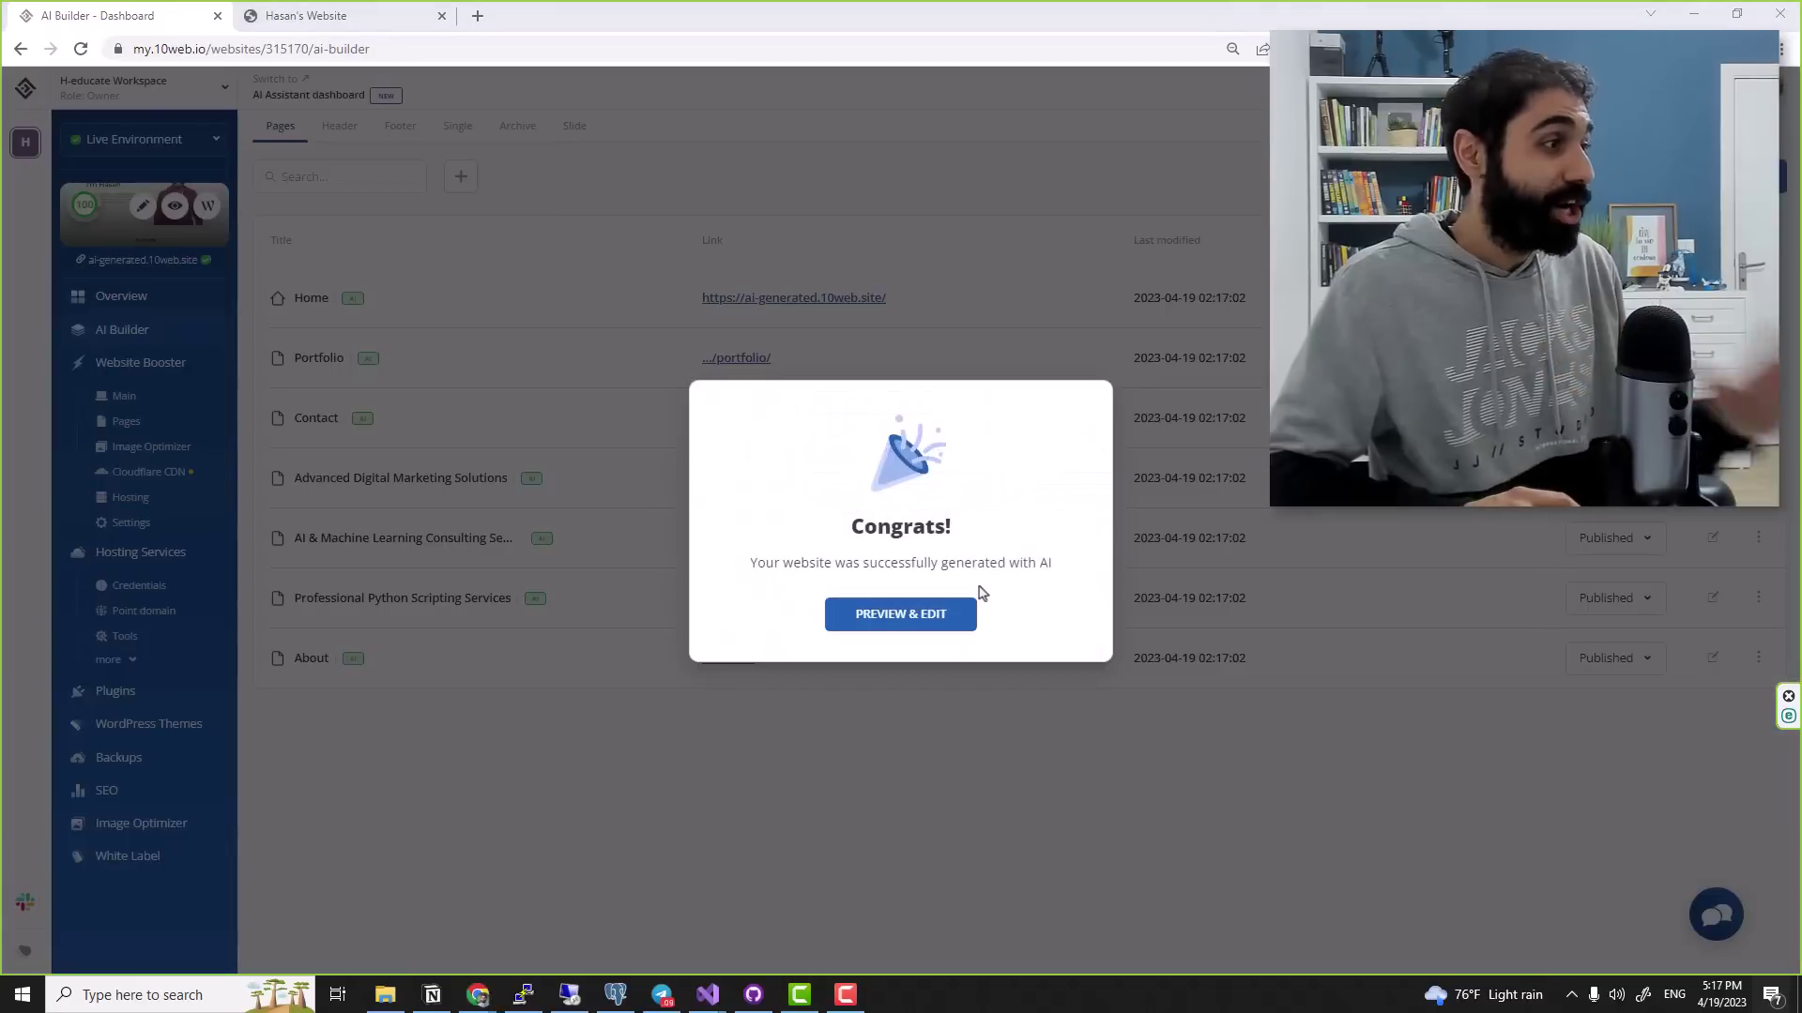
- Upload the portrait photo as the new home page hero image and update the page
{"action": "left_click", "coordinate": [901, 614]}
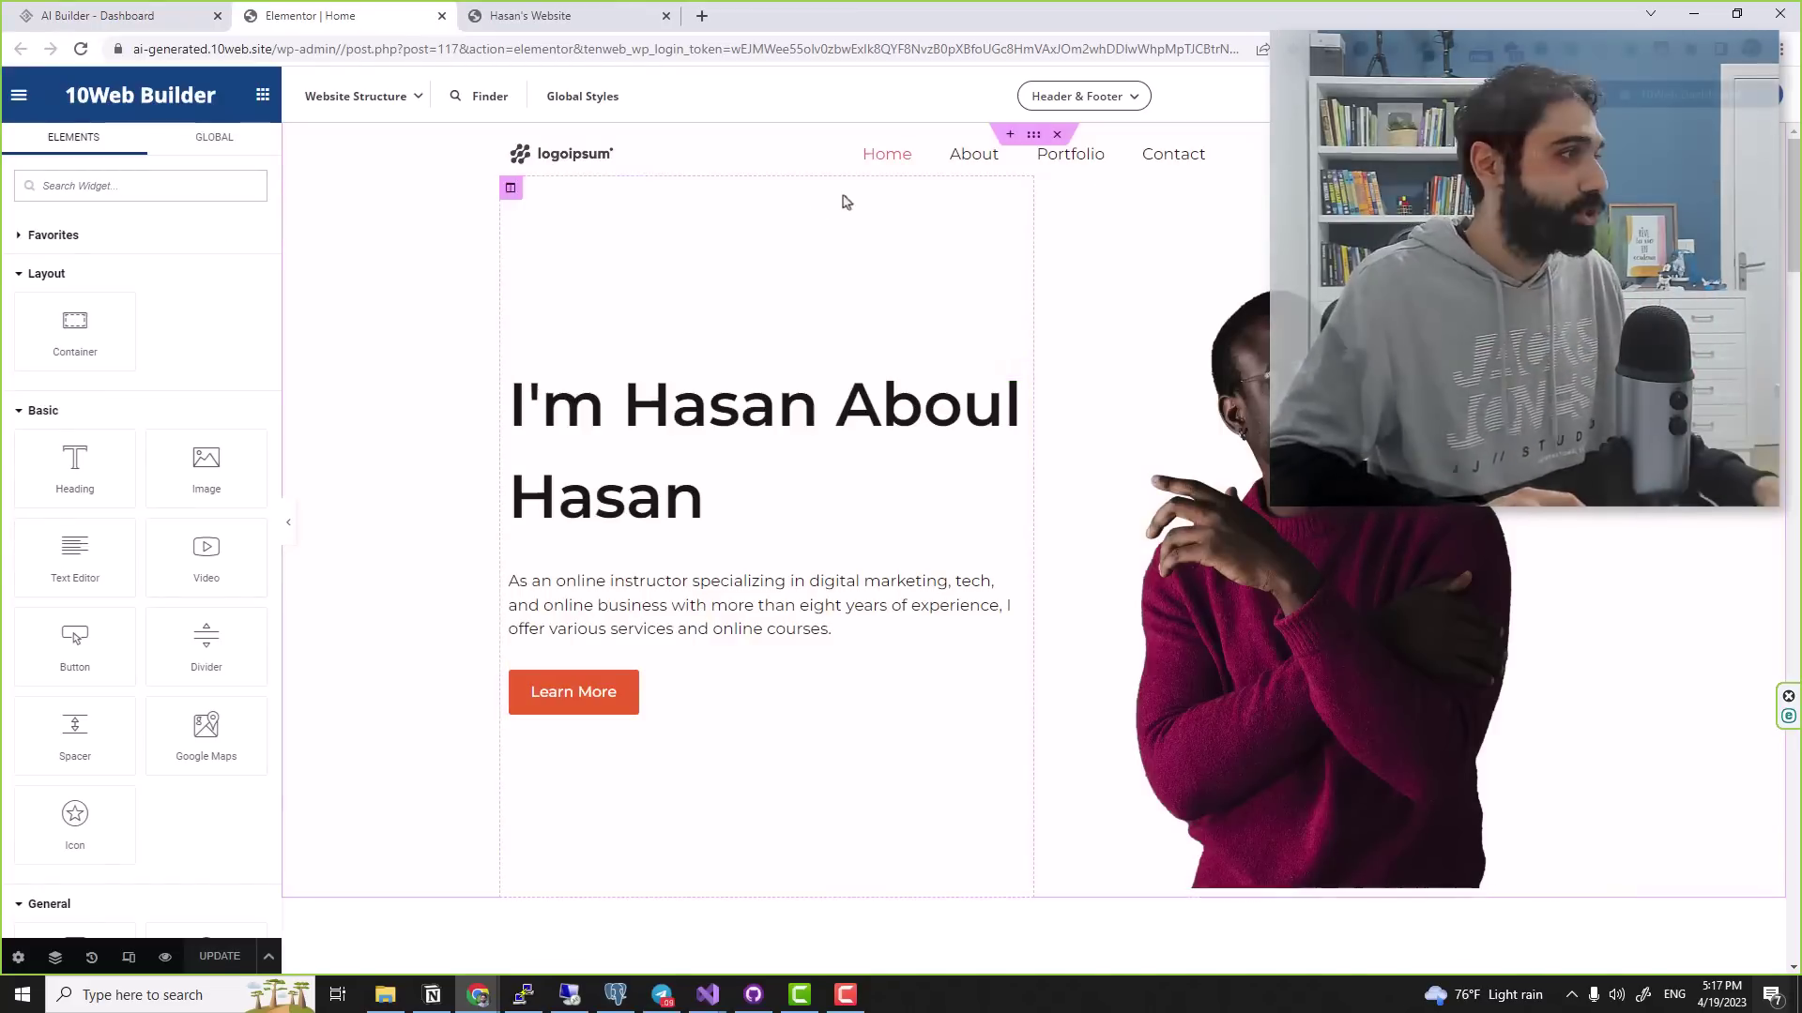
{"action": "left_click", "coordinate": [1340, 401]}
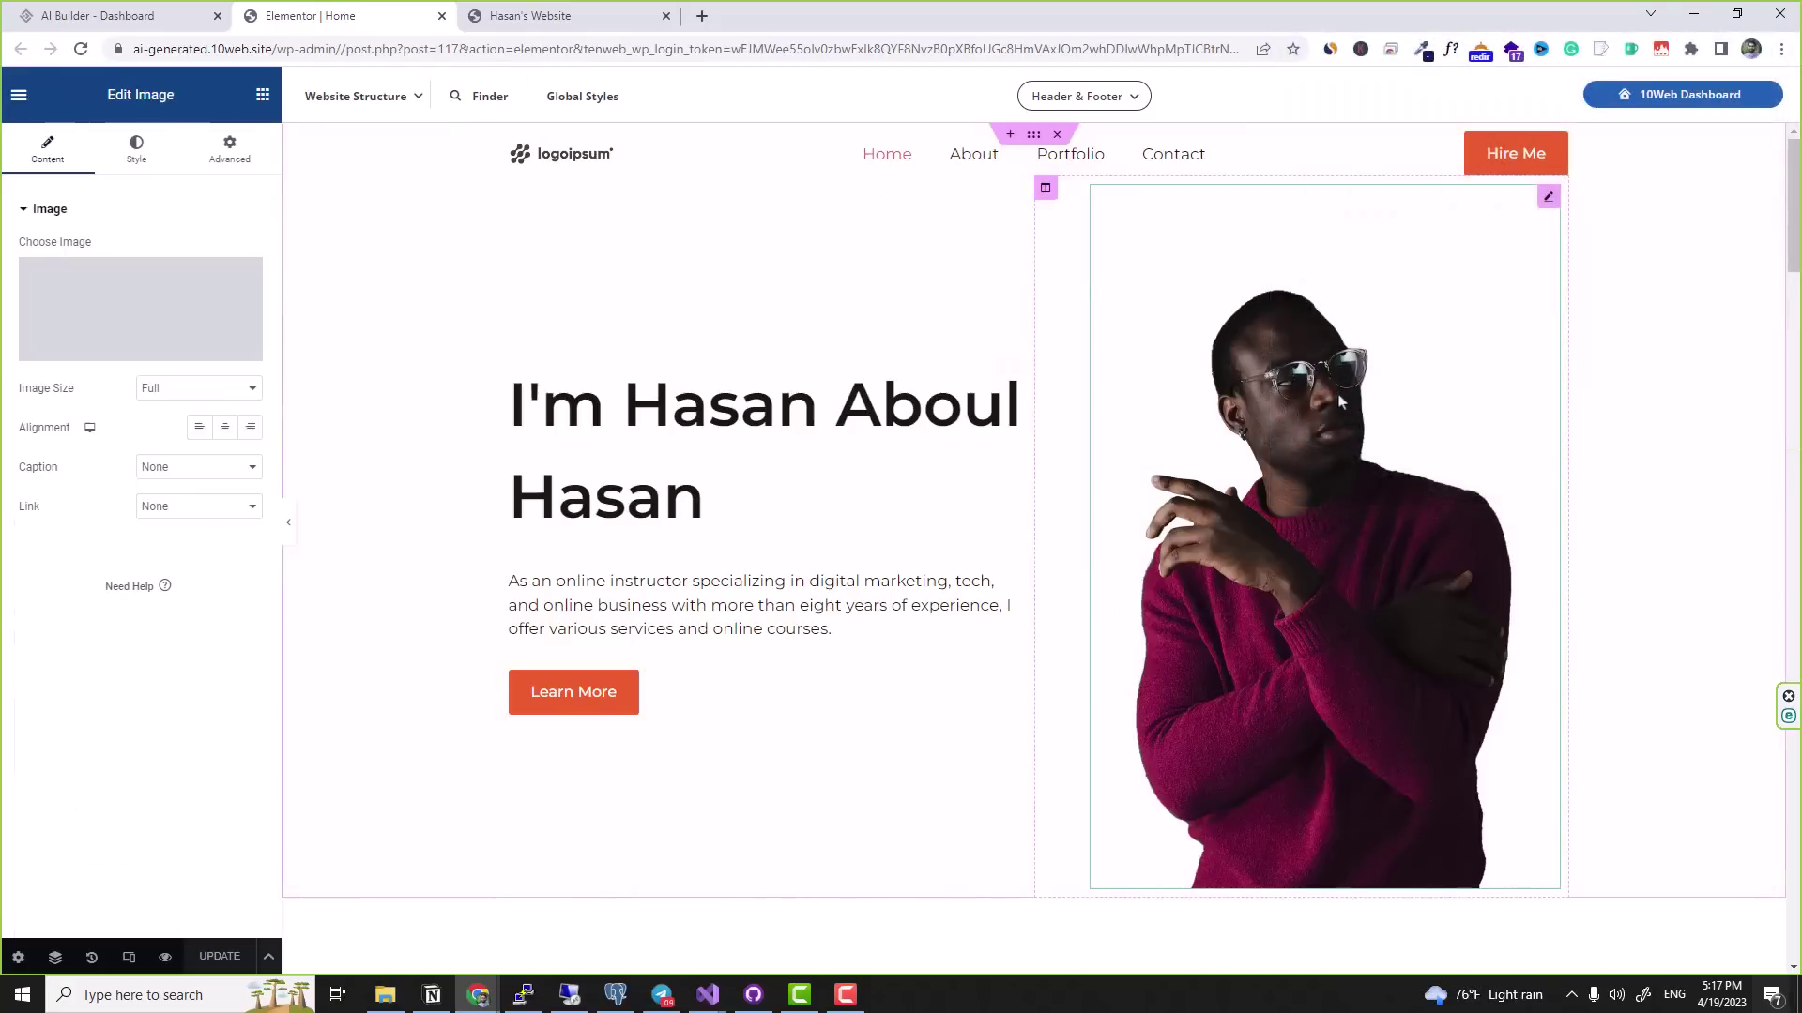
{"action": "left_click", "coordinate": [136, 351]}
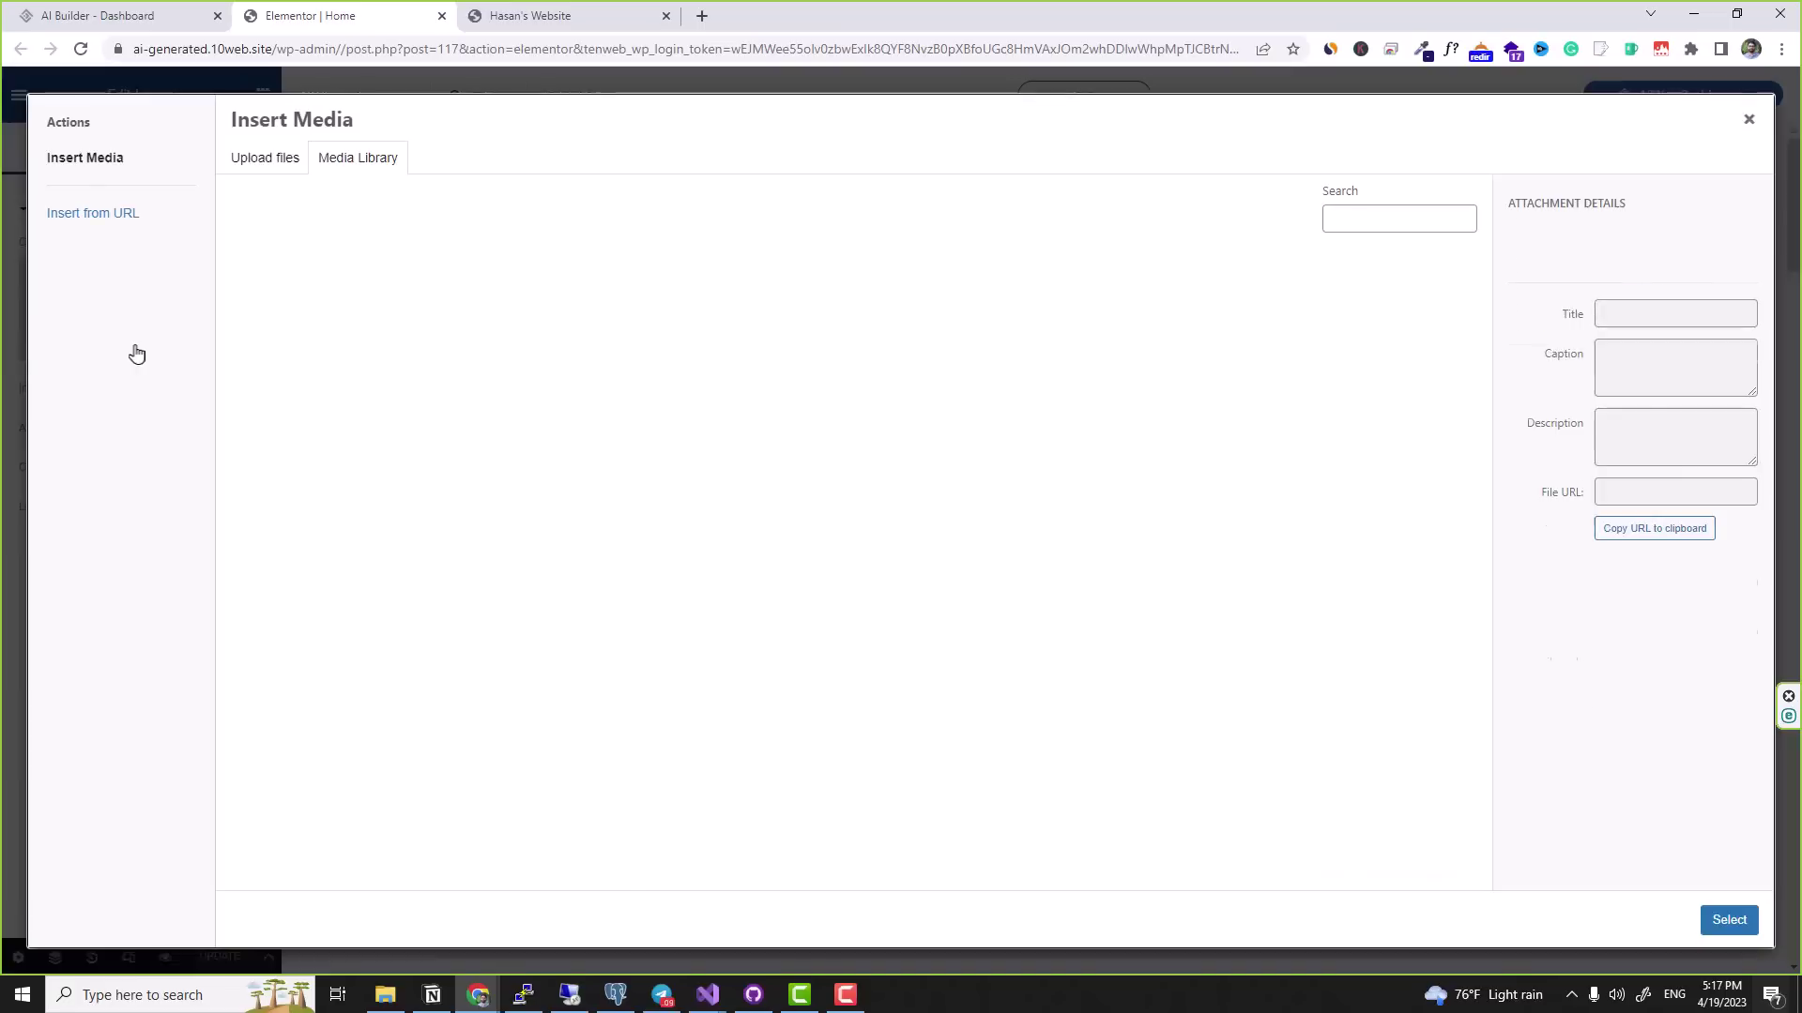
{"action": "left_click", "coordinate": [263, 157]}
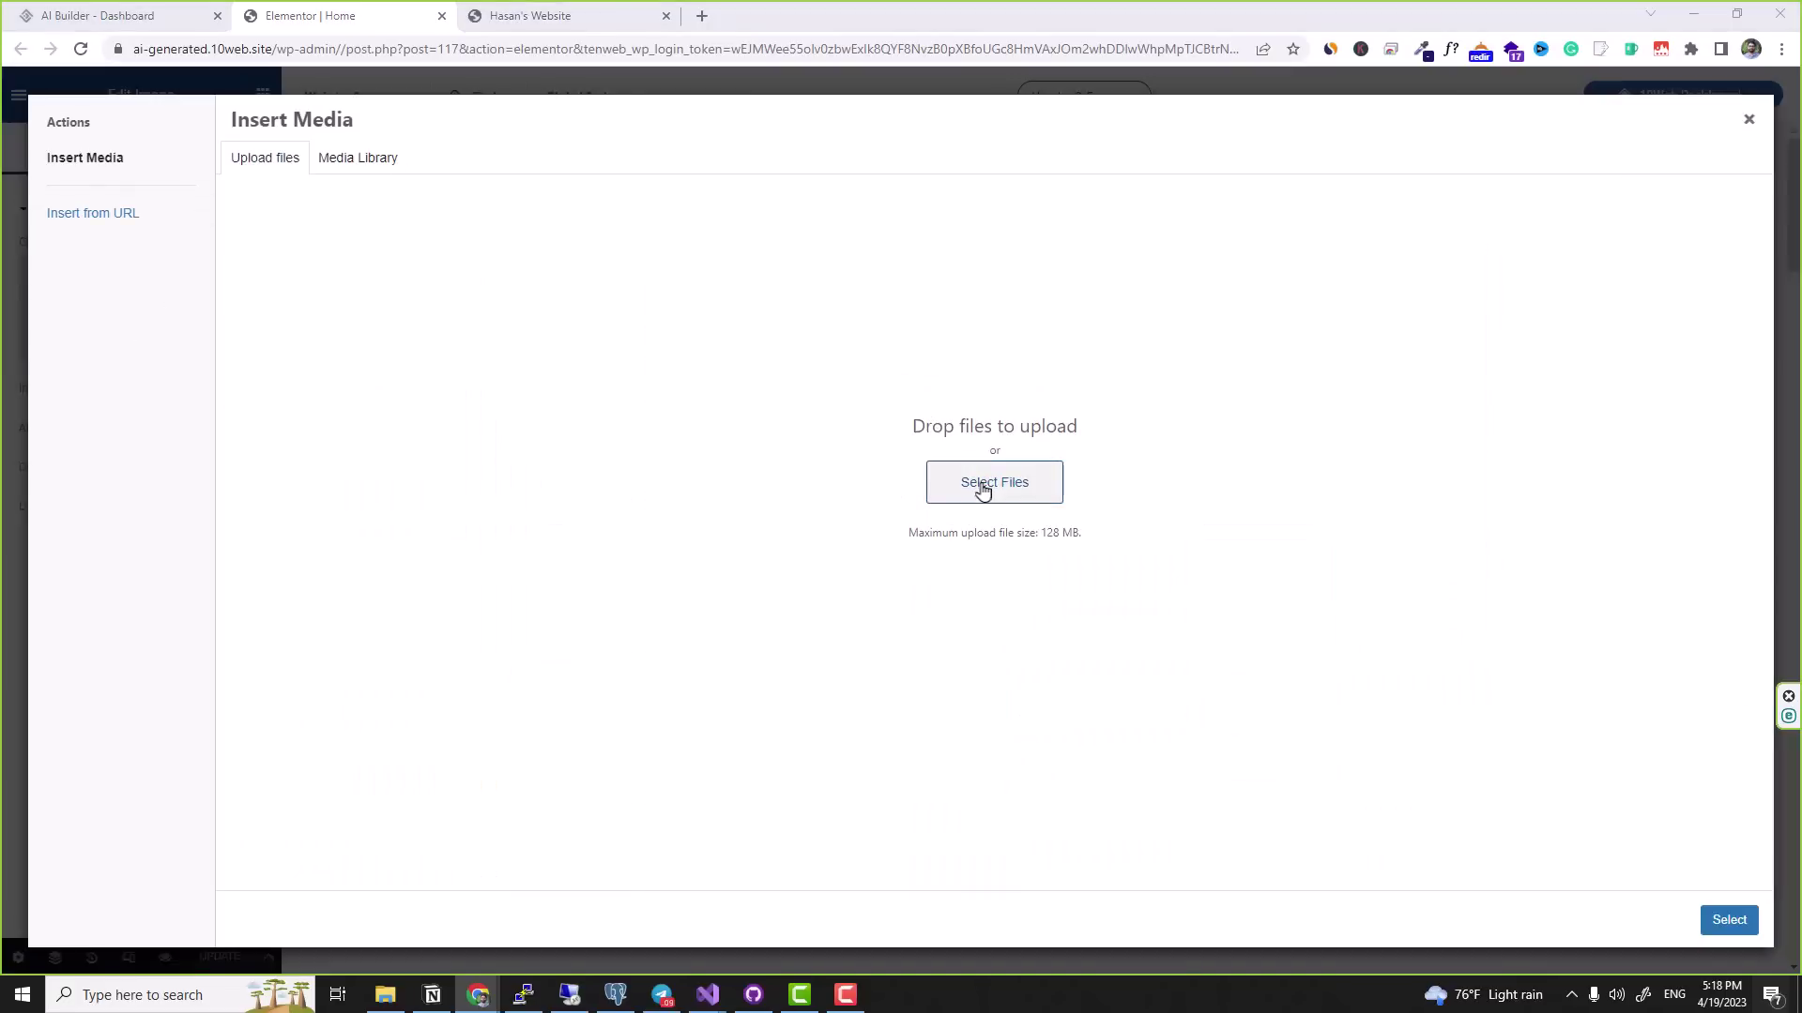
{"action": "left_click", "coordinate": [977, 486]}
{"action": "double_click", "coordinate": [1293, 638]}
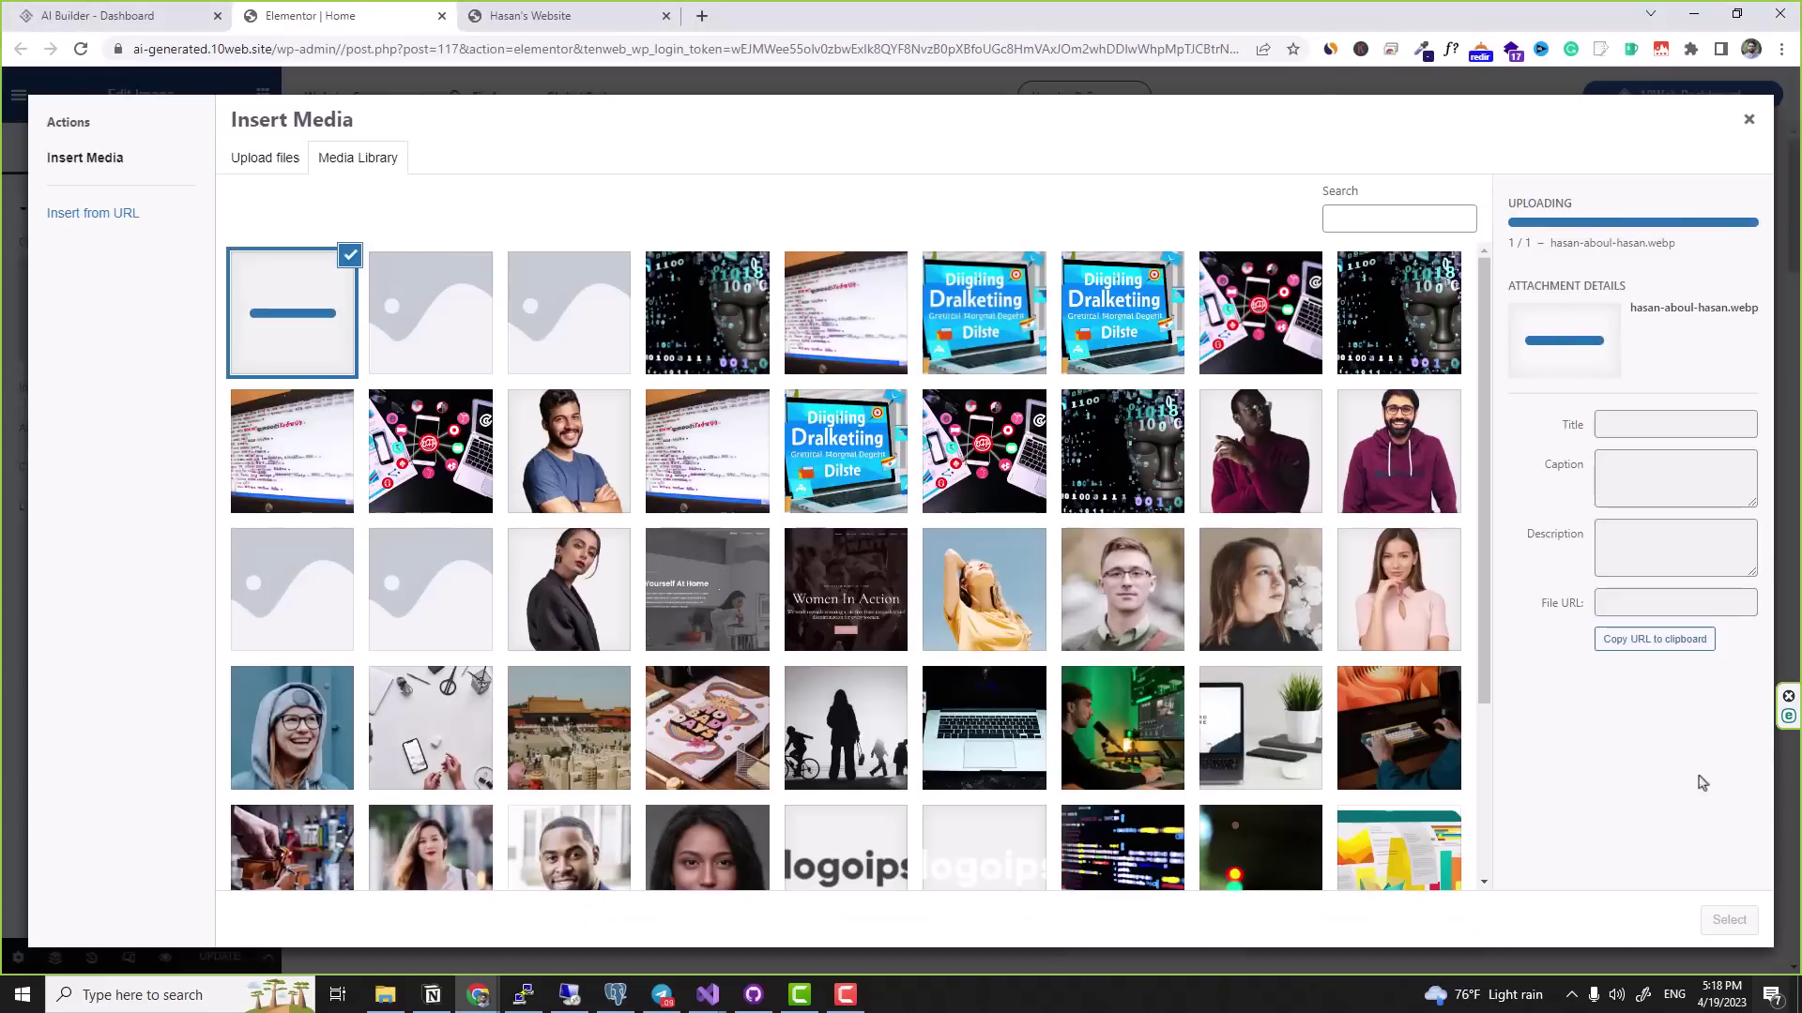
{"action": "left_click", "coordinate": [1729, 919]}
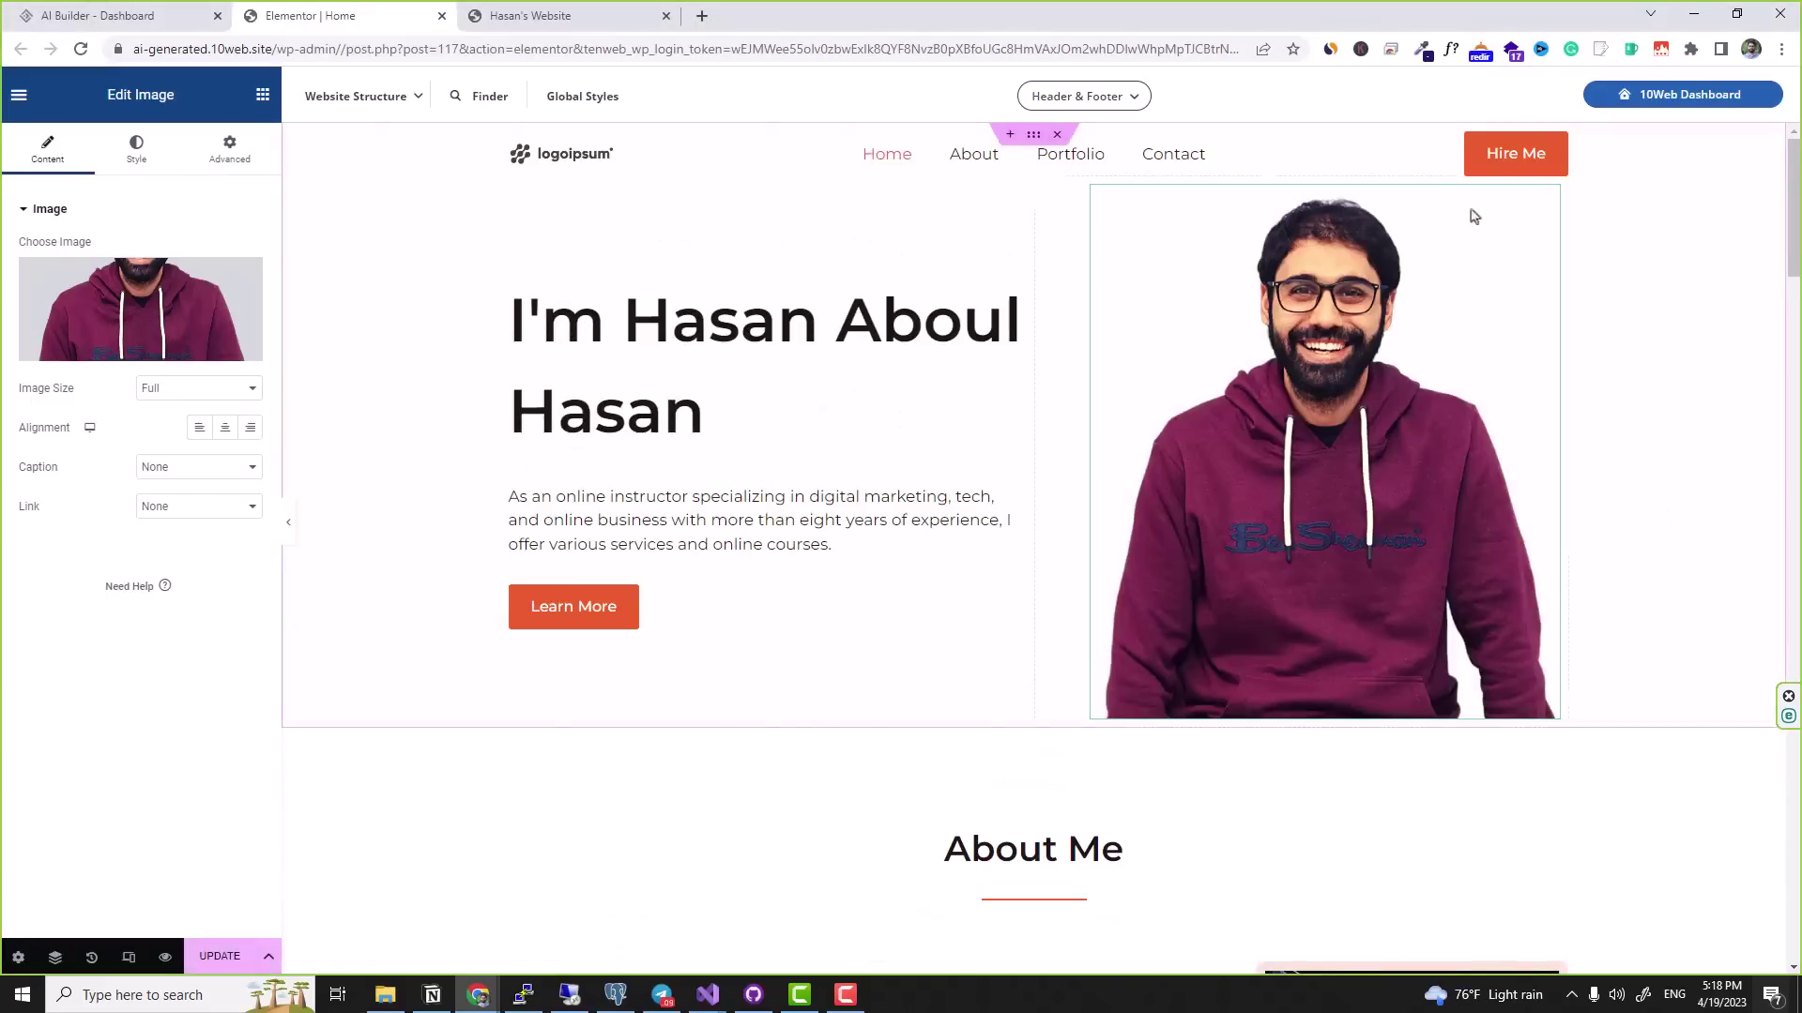
{"action": "left_click", "coordinate": [219, 957]}
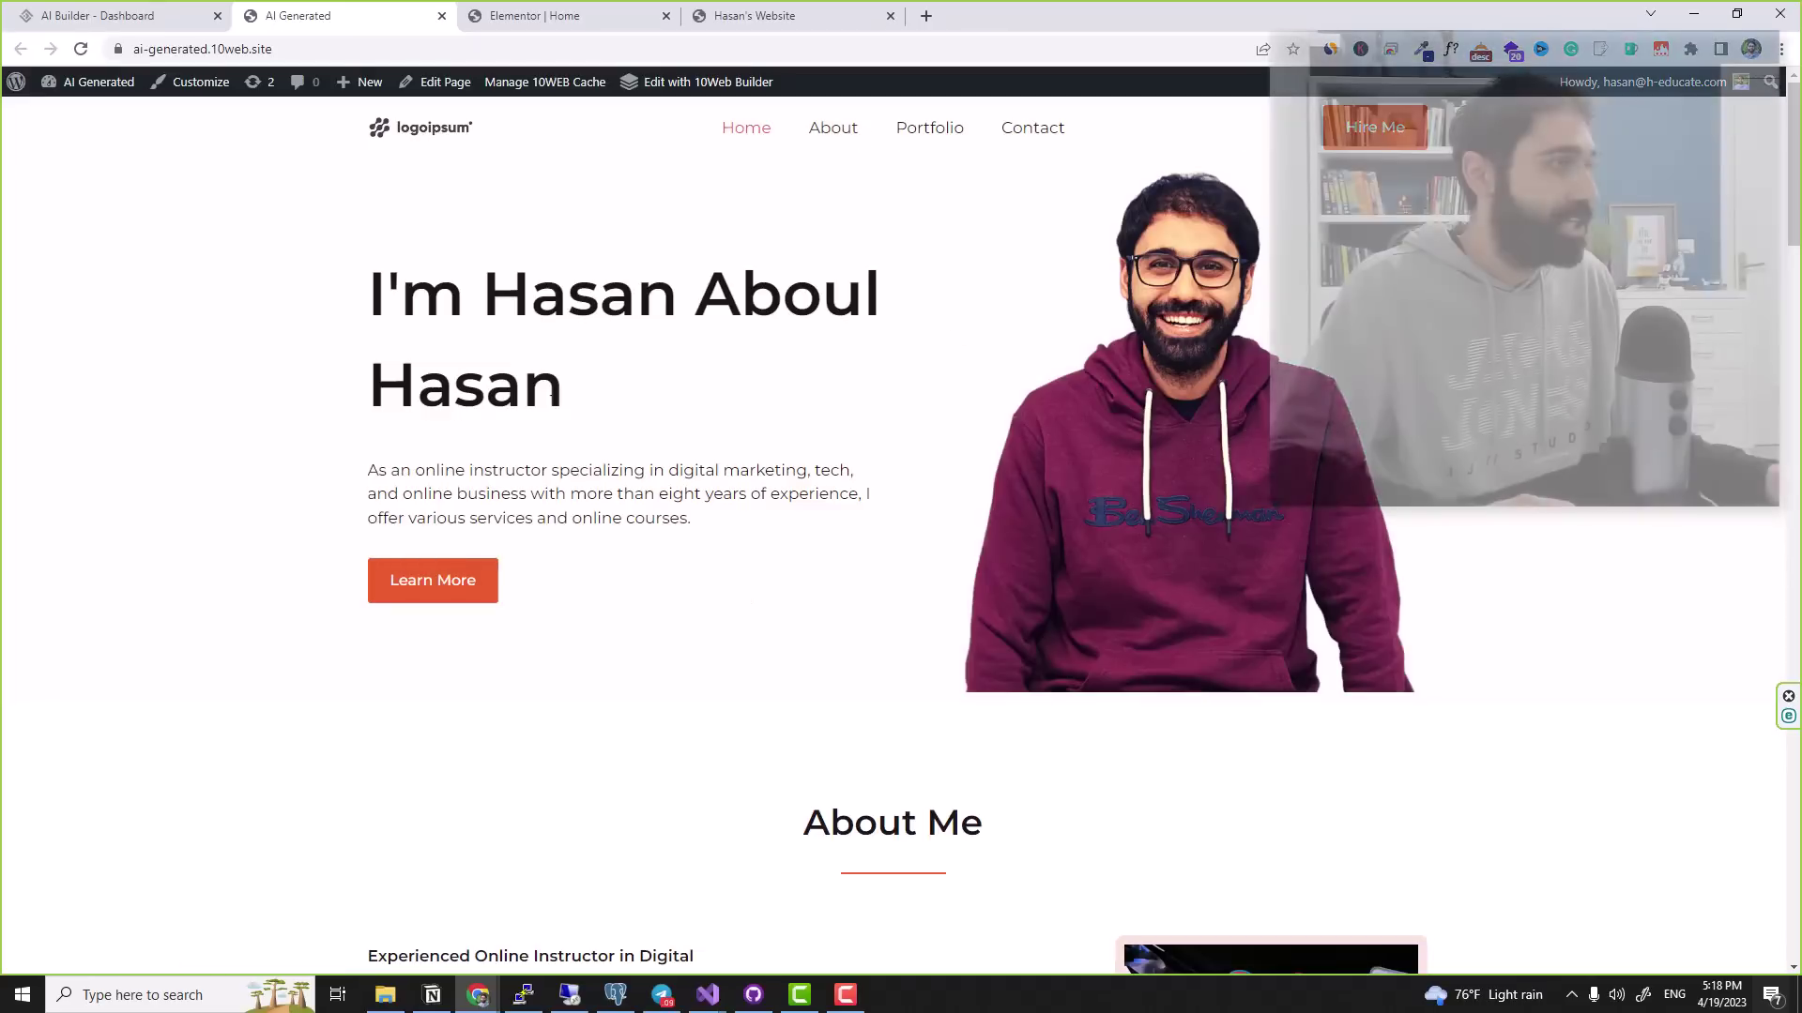
- Scroll the live homepage through services, experience, portfolio, testimonials and newsletter to the footer, then back to the top
{"action": "scroll", "coordinate": [1116, 361], "scroll_direction": "down", "scroll_amount": 4}
{"action": "scroll", "coordinate": [1117, 361], "scroll_direction": "down", "scroll_amount": 4}
{"action": "scroll", "coordinate": [1116, 361], "scroll_direction": "down", "scroll_amount": 4}
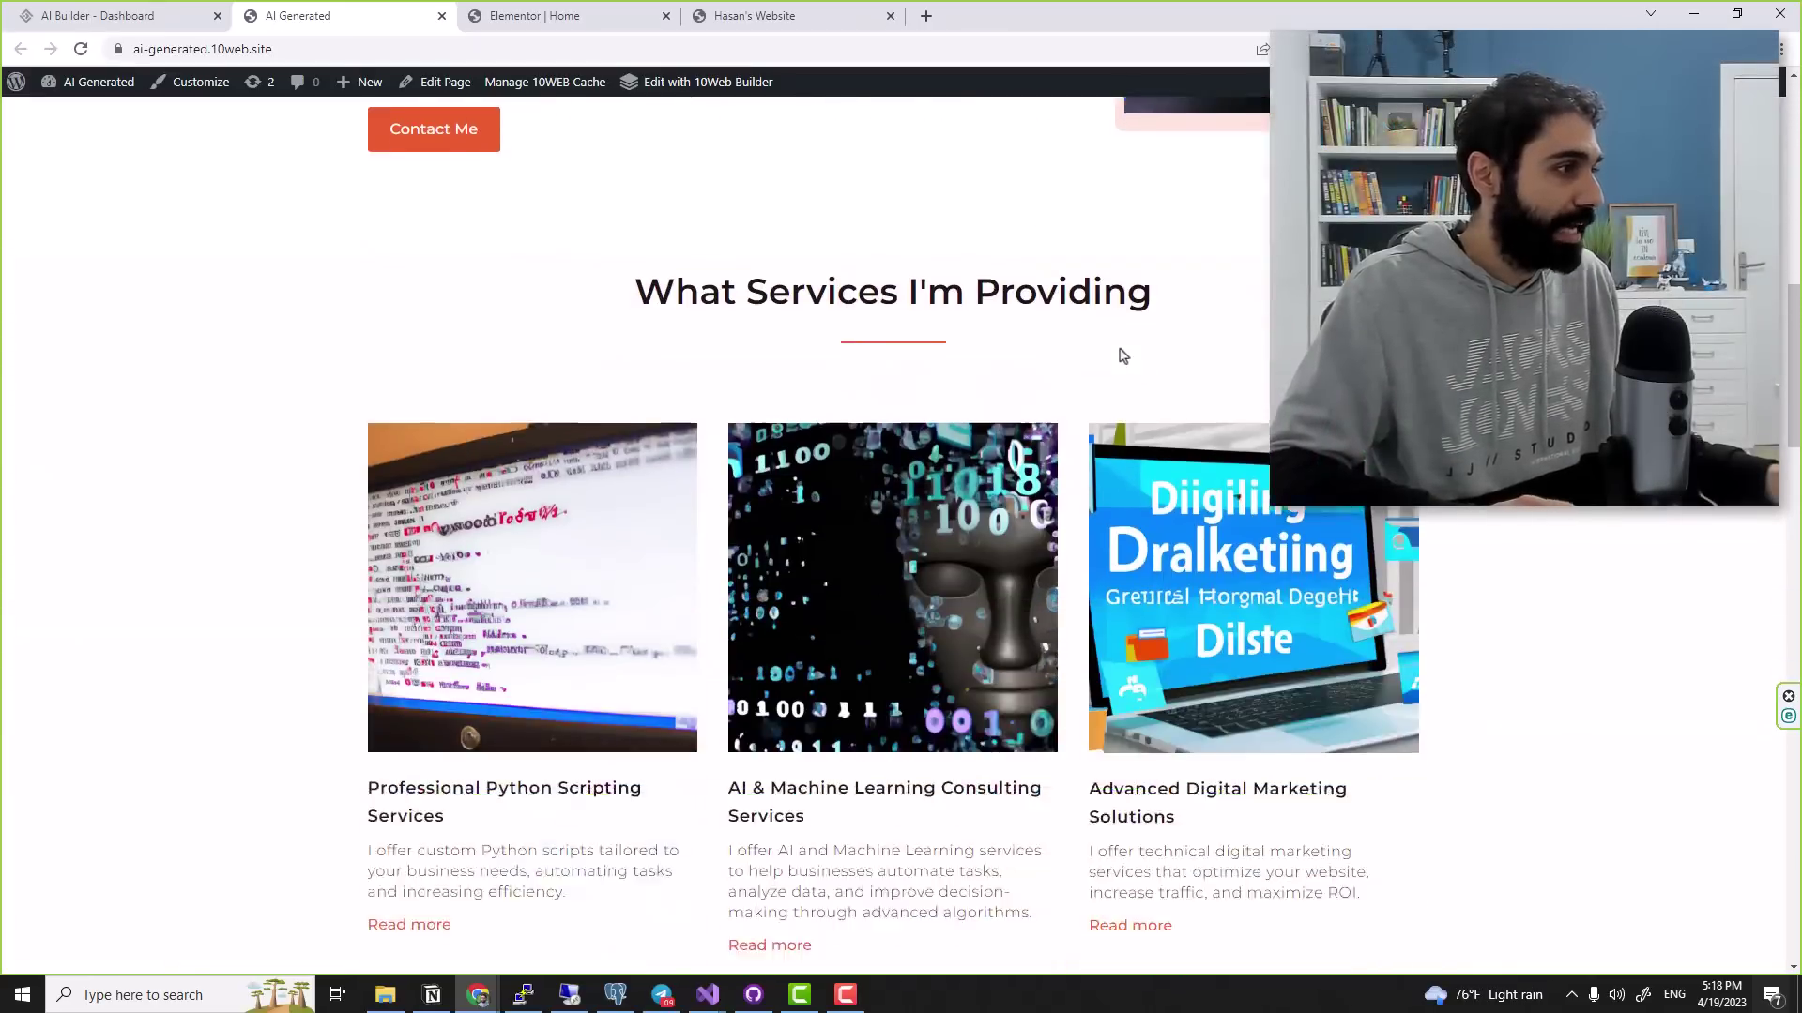
{"action": "scroll", "coordinate": [1123, 354], "scroll_direction": "down", "scroll_amount": 1}
{"action": "left_click_drag", "start_coordinate": [635, 196], "coordinate": [1152, 197]}
{"action": "scroll", "coordinate": [708, 269], "scroll_direction": "down", "scroll_amount": 2}
{"action": "scroll", "coordinate": [1076, 511], "scroll_direction": "down", "scroll_amount": 5}
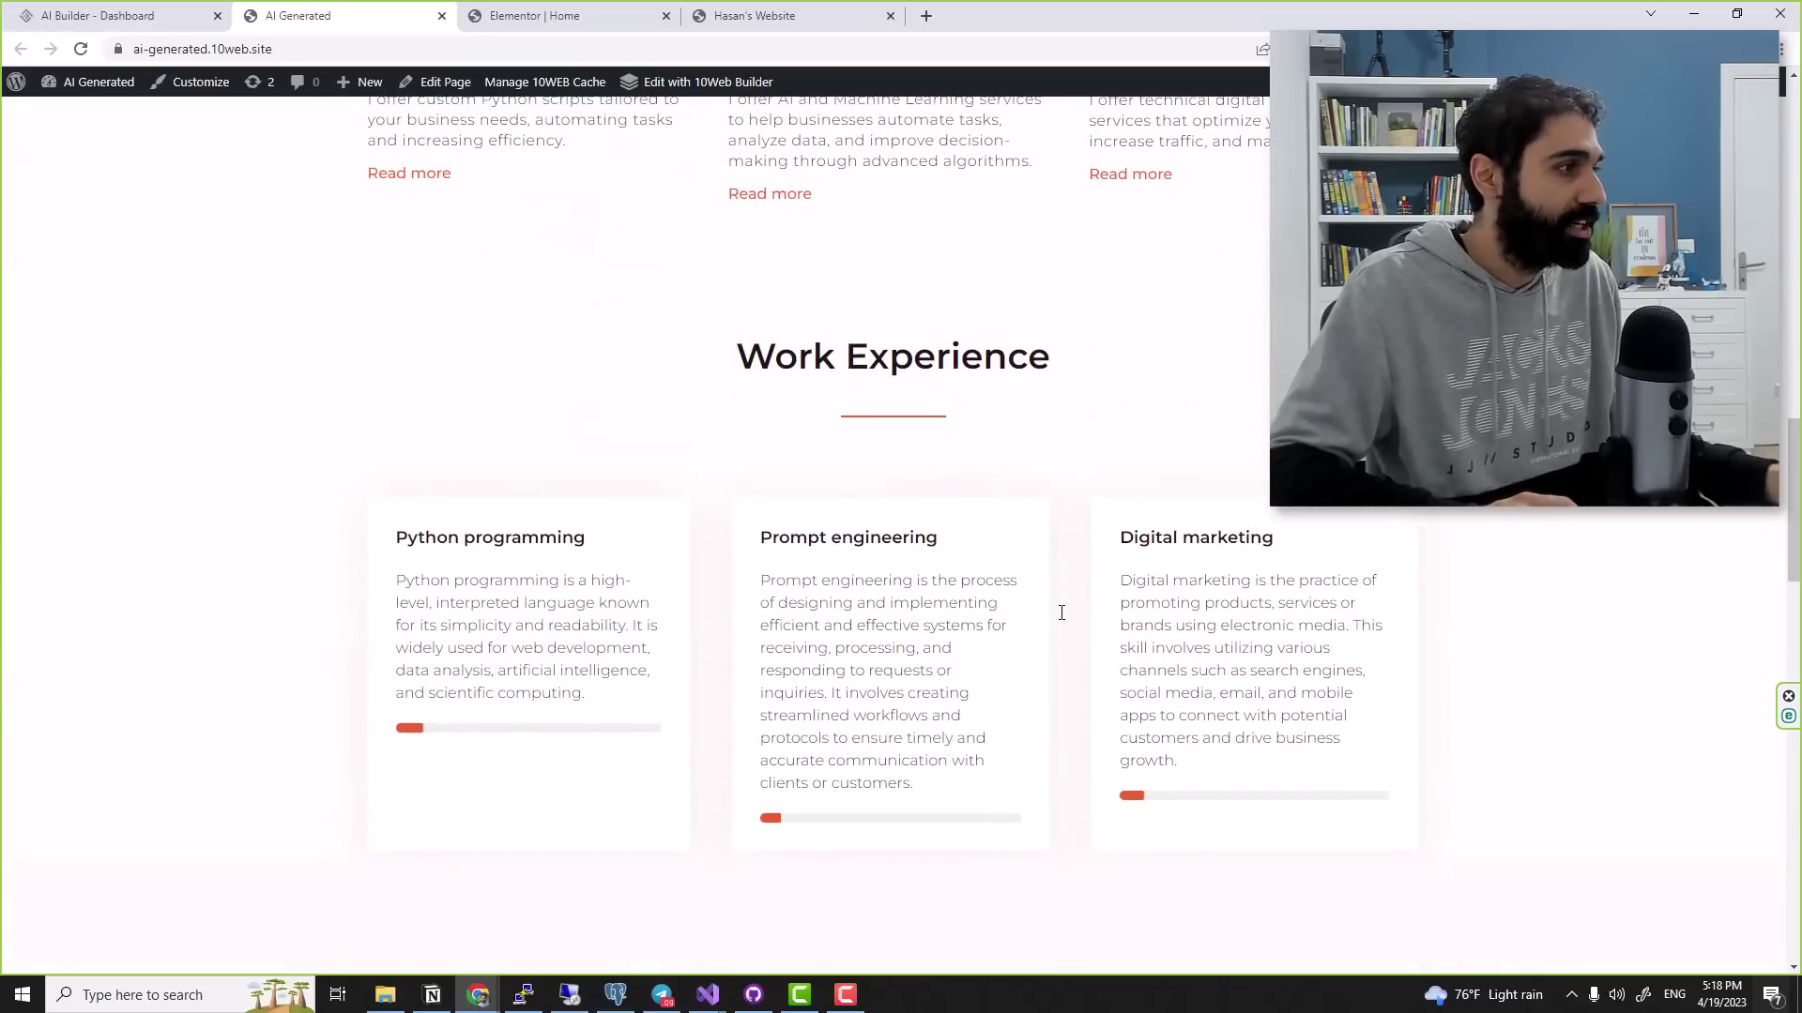
{"action": "scroll", "coordinate": [1077, 511], "scroll_direction": "down", "scroll_amount": 4}
{"action": "scroll", "coordinate": [1076, 511], "scroll_direction": "down", "scroll_amount": 5}
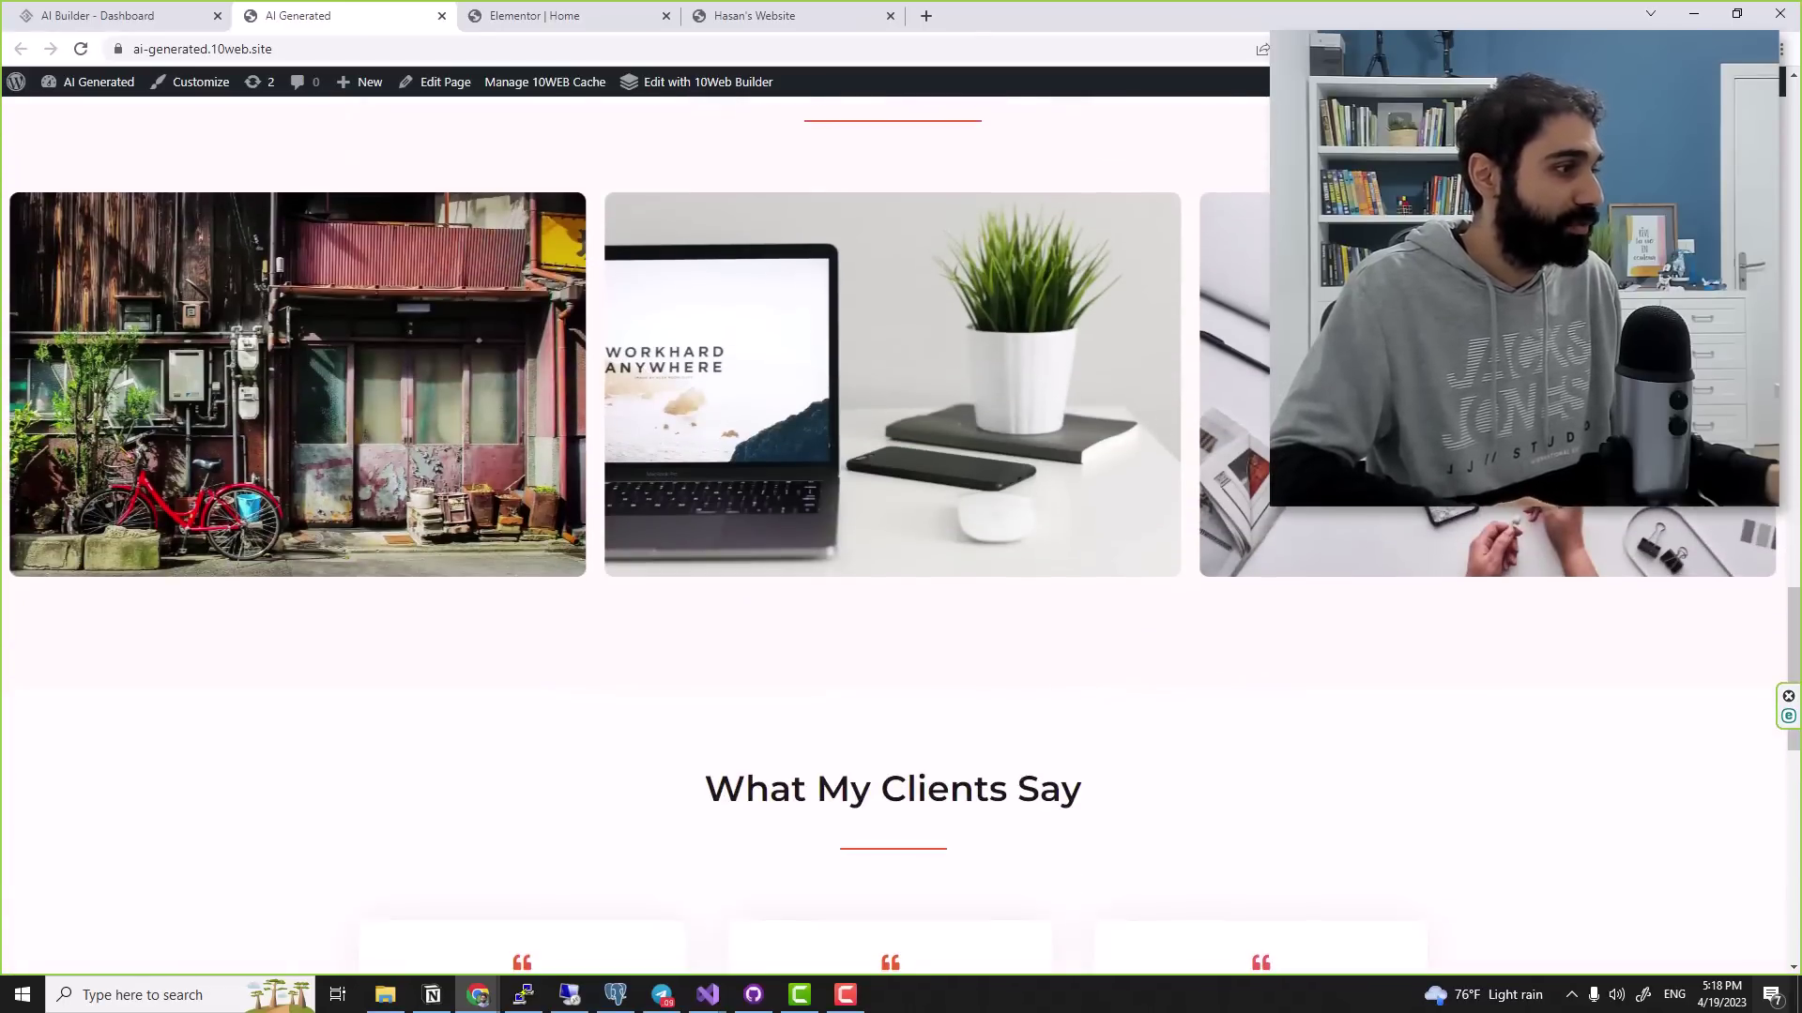
{"action": "scroll", "coordinate": [660, 409], "scroll_direction": "down", "scroll_amount": 5}
{"action": "scroll", "coordinate": [661, 408], "scroll_direction": "down", "scroll_amount": 4}
{"action": "scroll", "coordinate": [1190, 451], "scroll_direction": "down", "scroll_amount": 4}
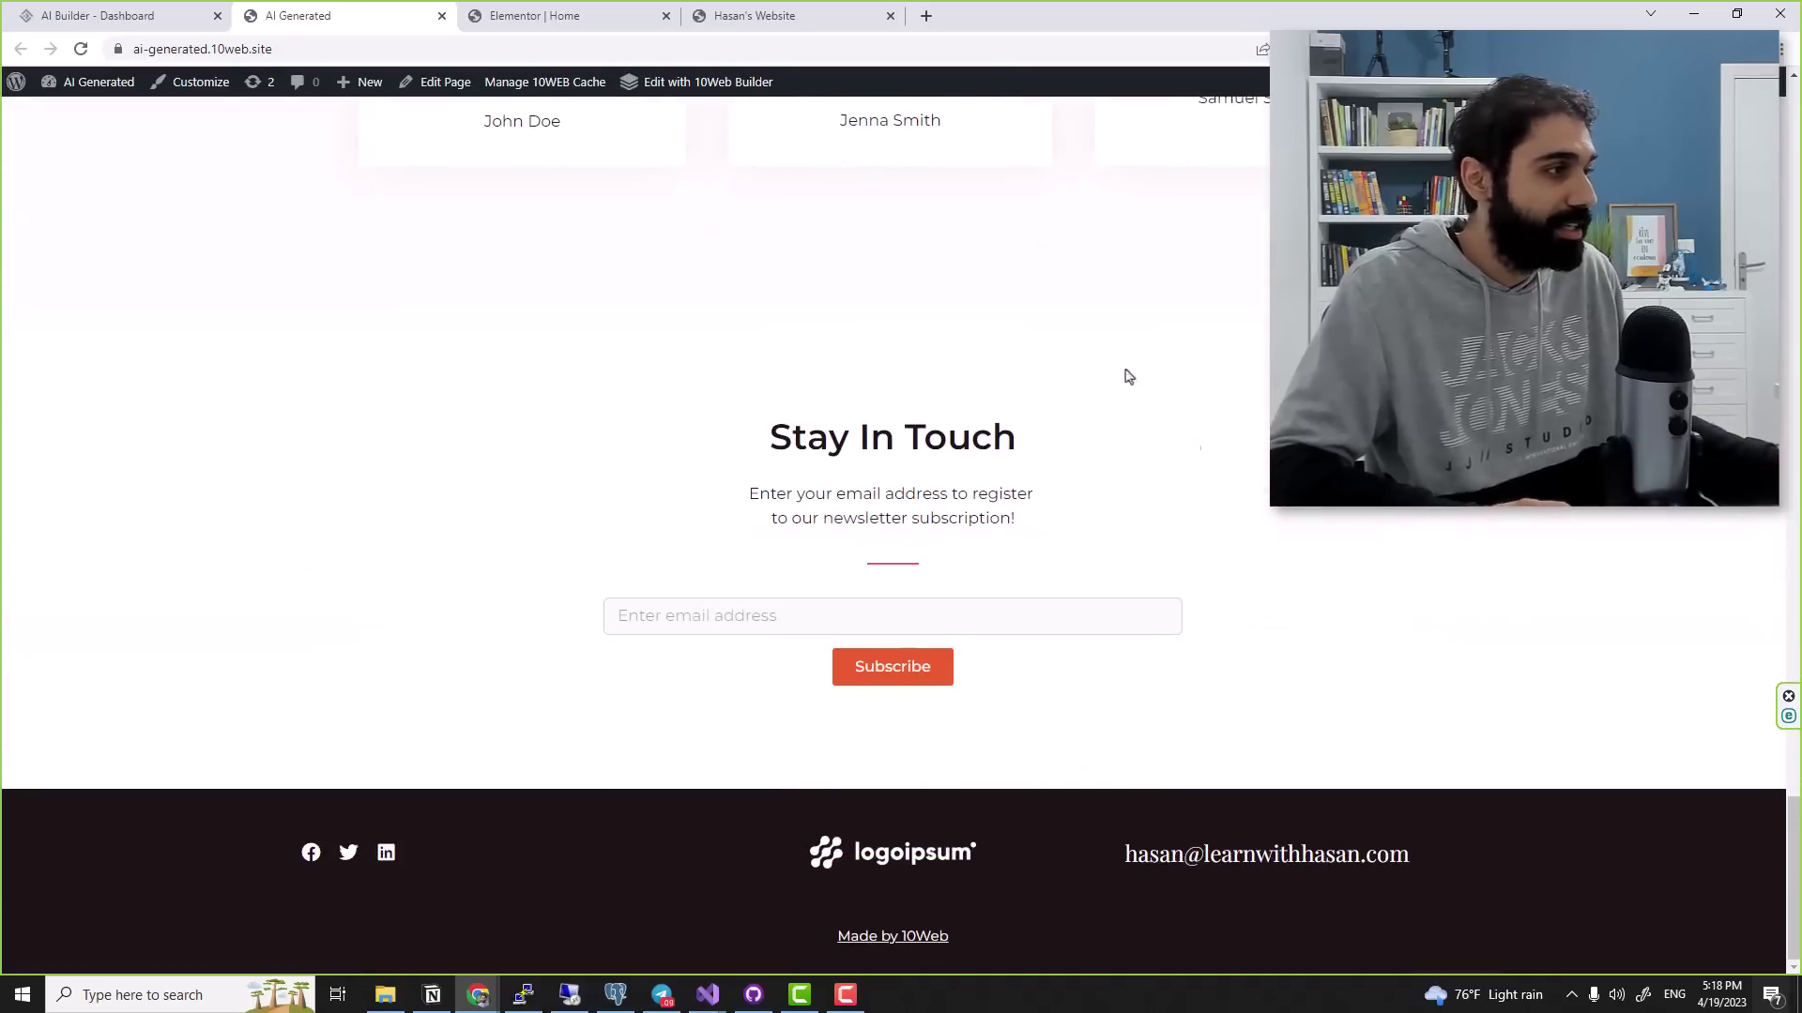
{"action": "left_click_drag", "start_coordinate": [1792, 844], "coordinate": [1780, 164]}
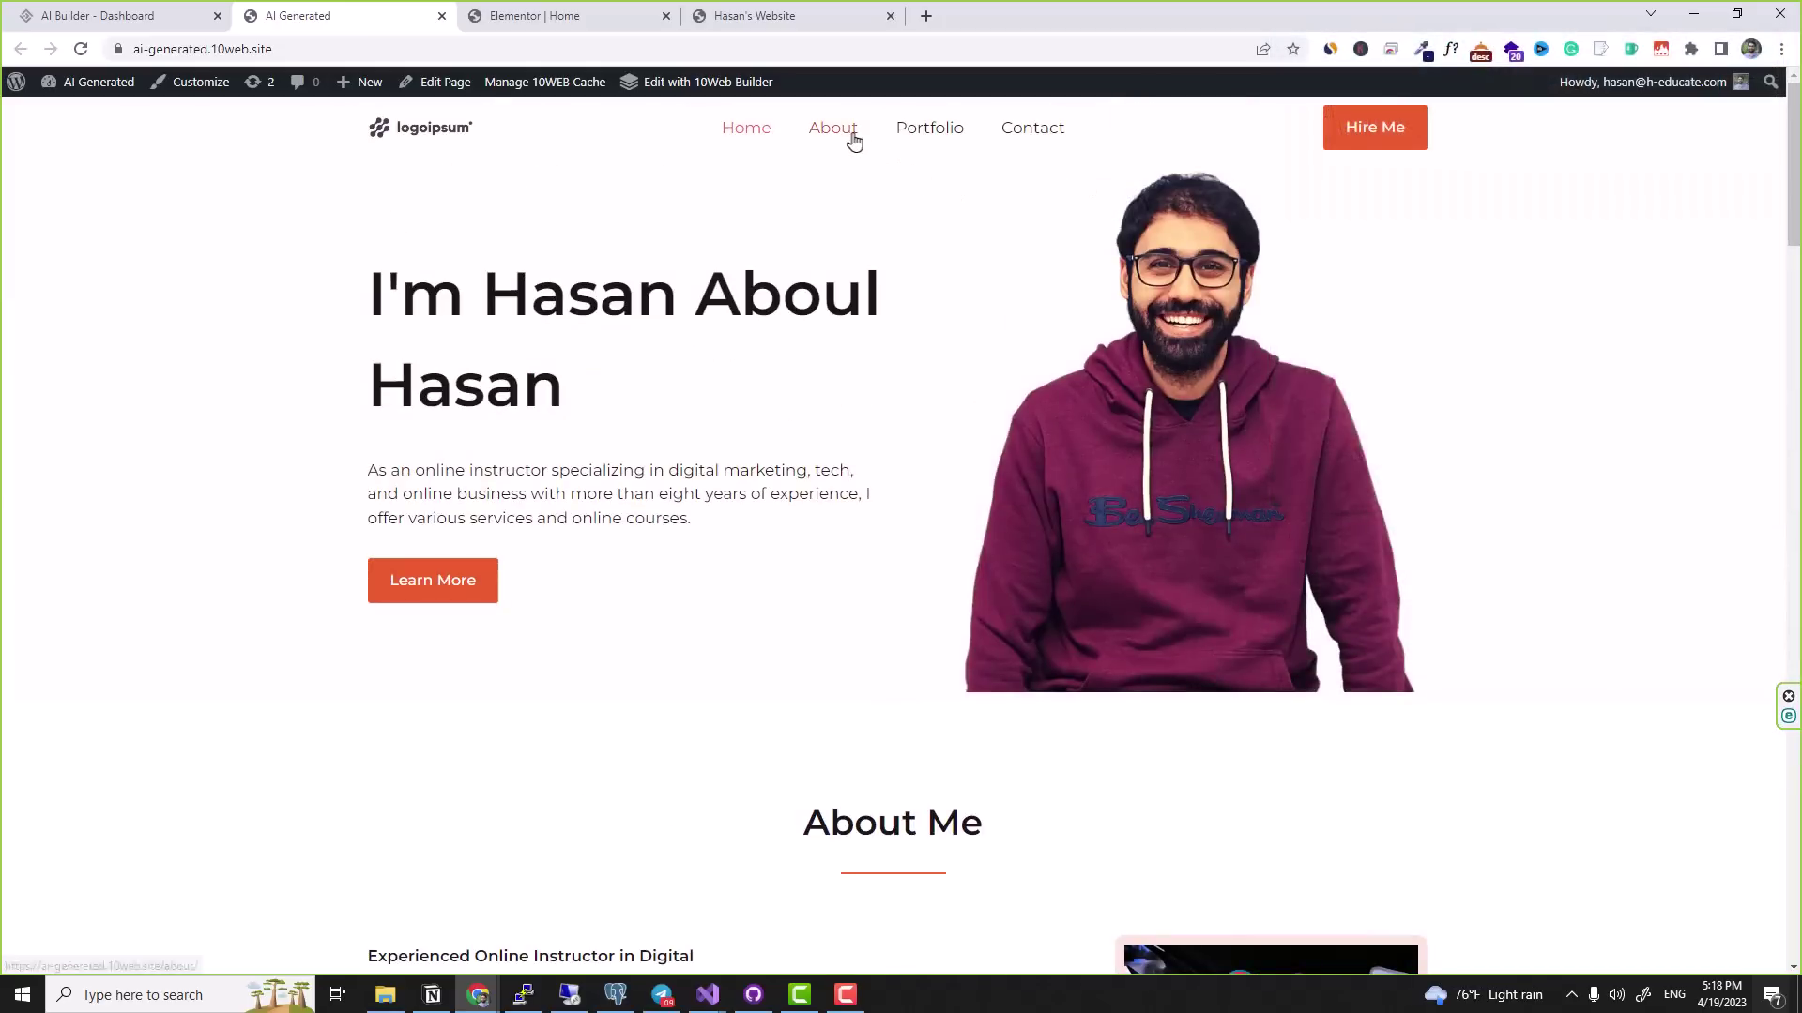
{"action": "left_click", "coordinate": [854, 141]}
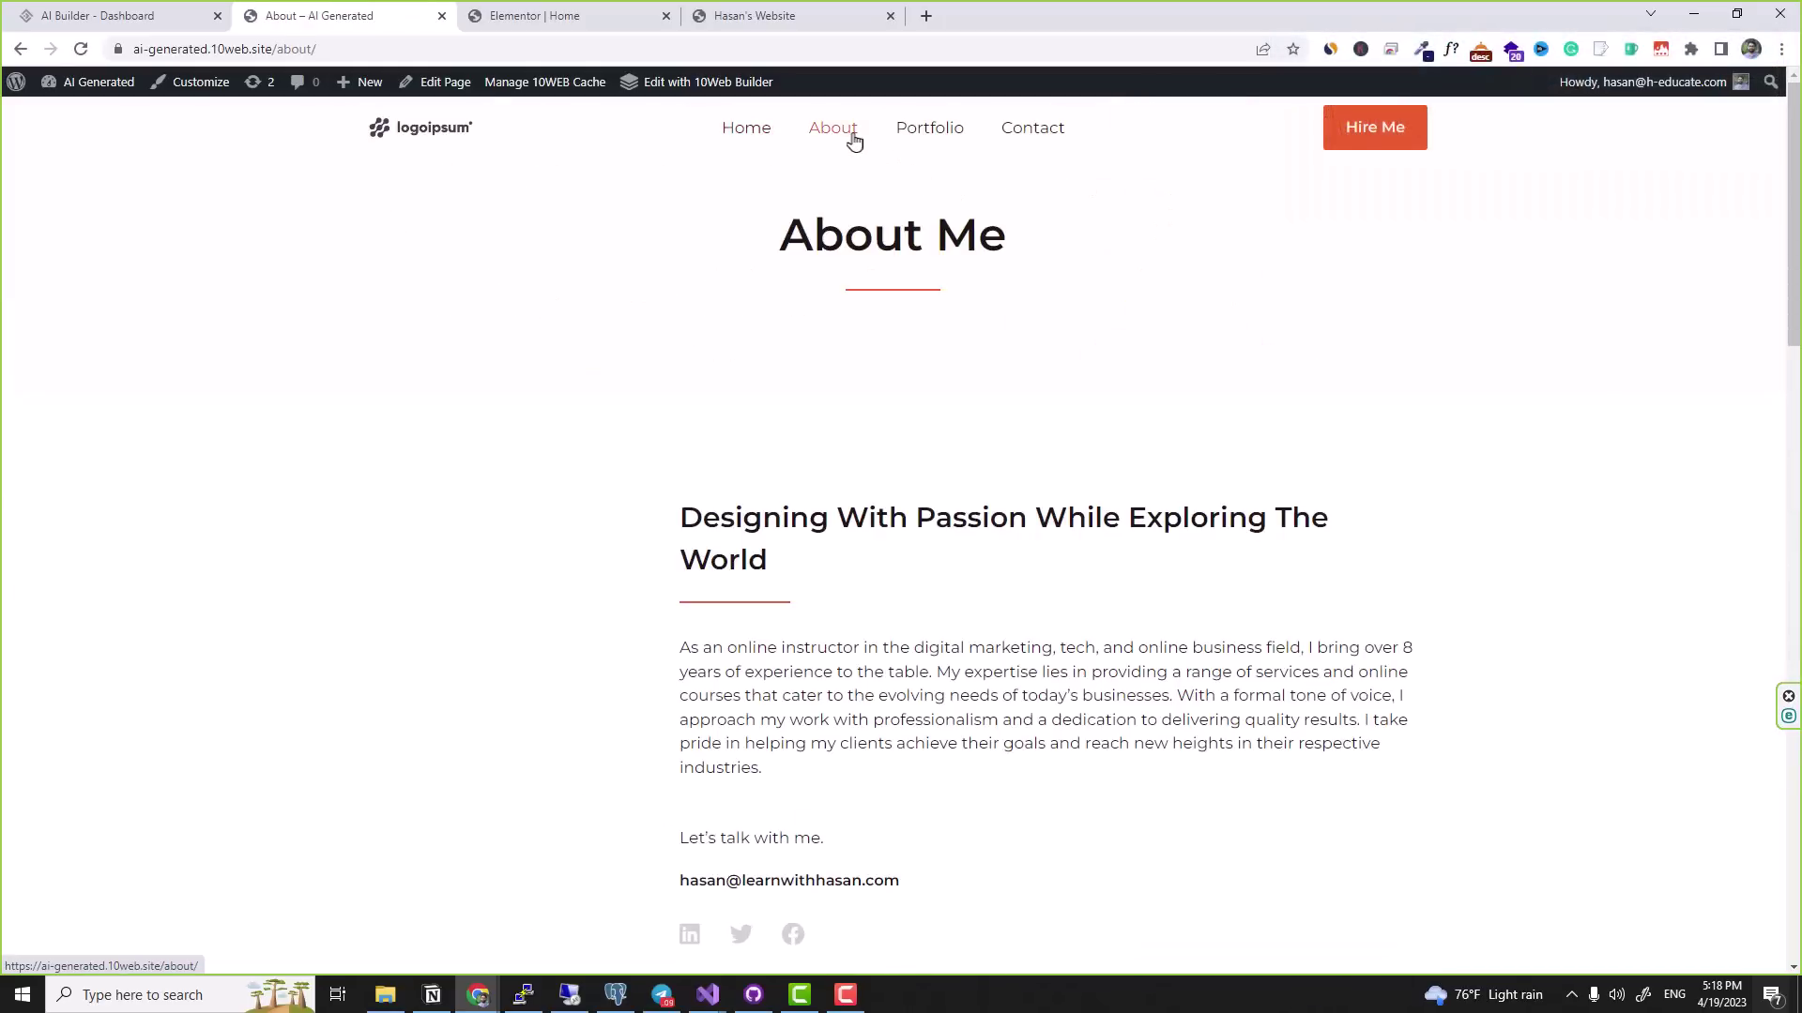
{"action": "scroll", "coordinate": [826, 403], "scroll_direction": "down", "scroll_amount": 4}
{"action": "scroll", "coordinate": [825, 422], "scroll_direction": "up", "scroll_amount": 2}
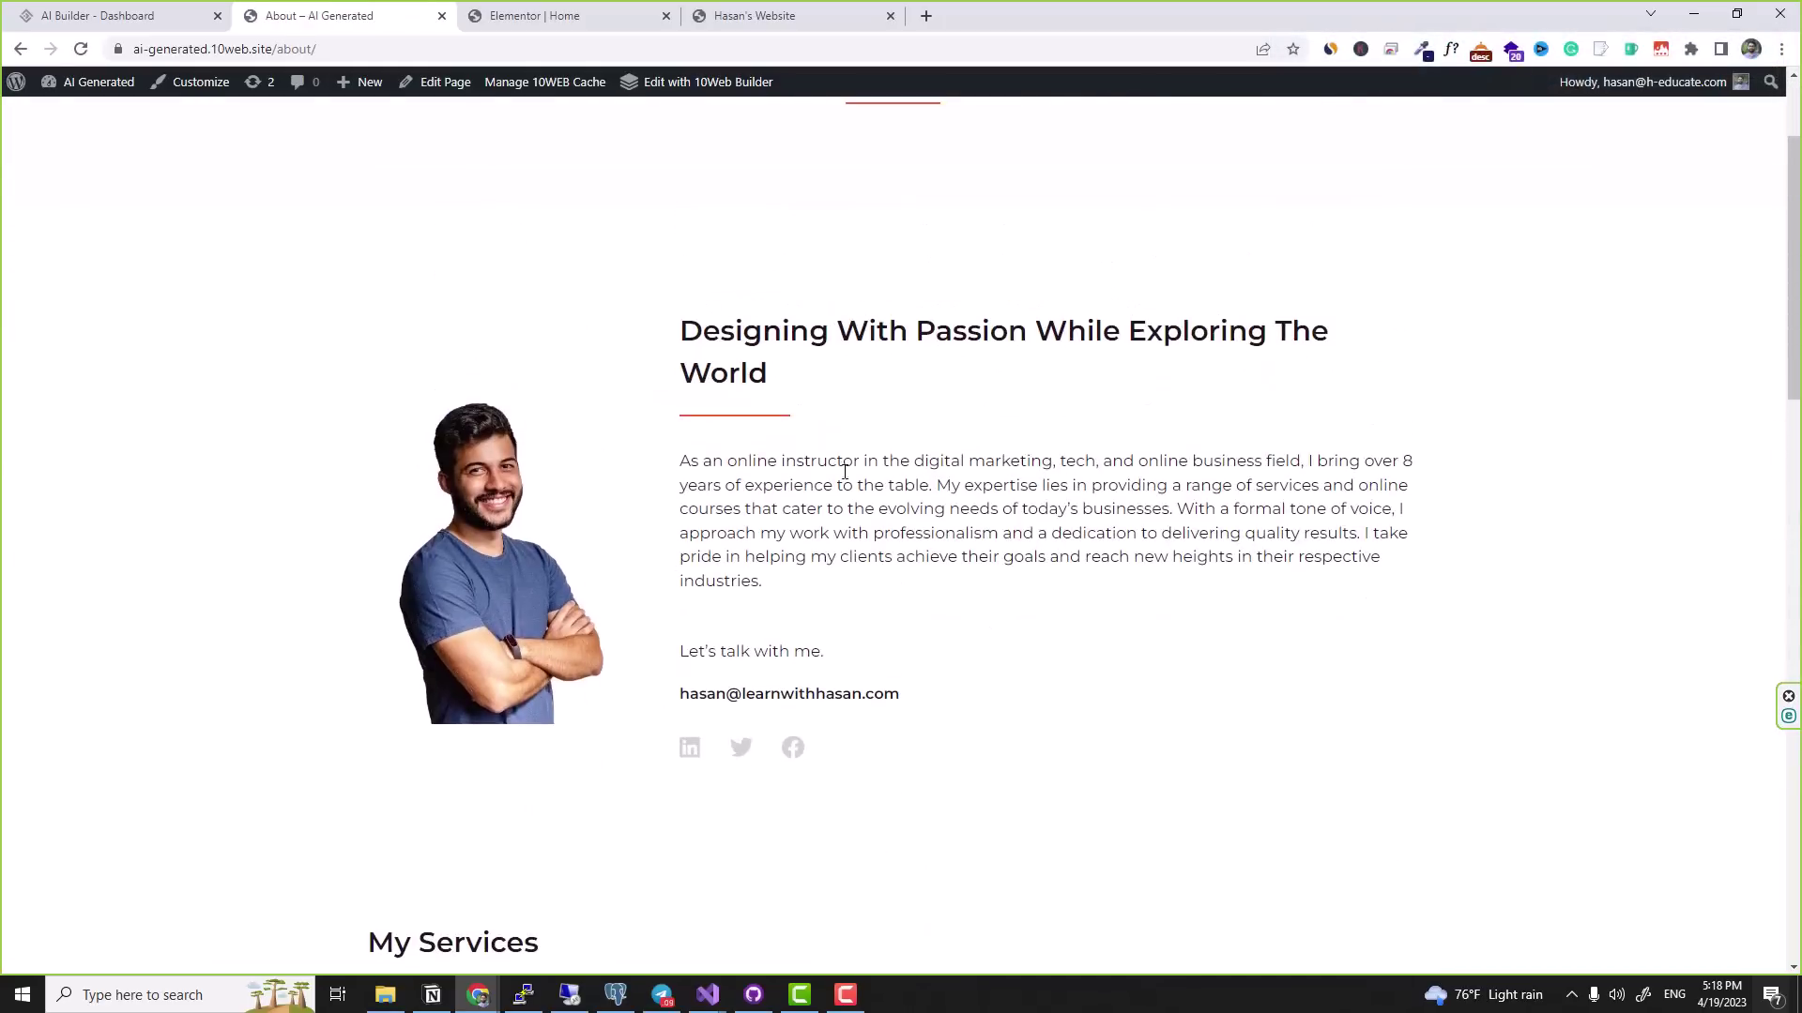
{"action": "scroll", "coordinate": [917, 122], "scroll_direction": "up", "scroll_amount": 1}
{"action": "scroll", "coordinate": [917, 153], "scroll_direction": "up", "scroll_amount": 1}
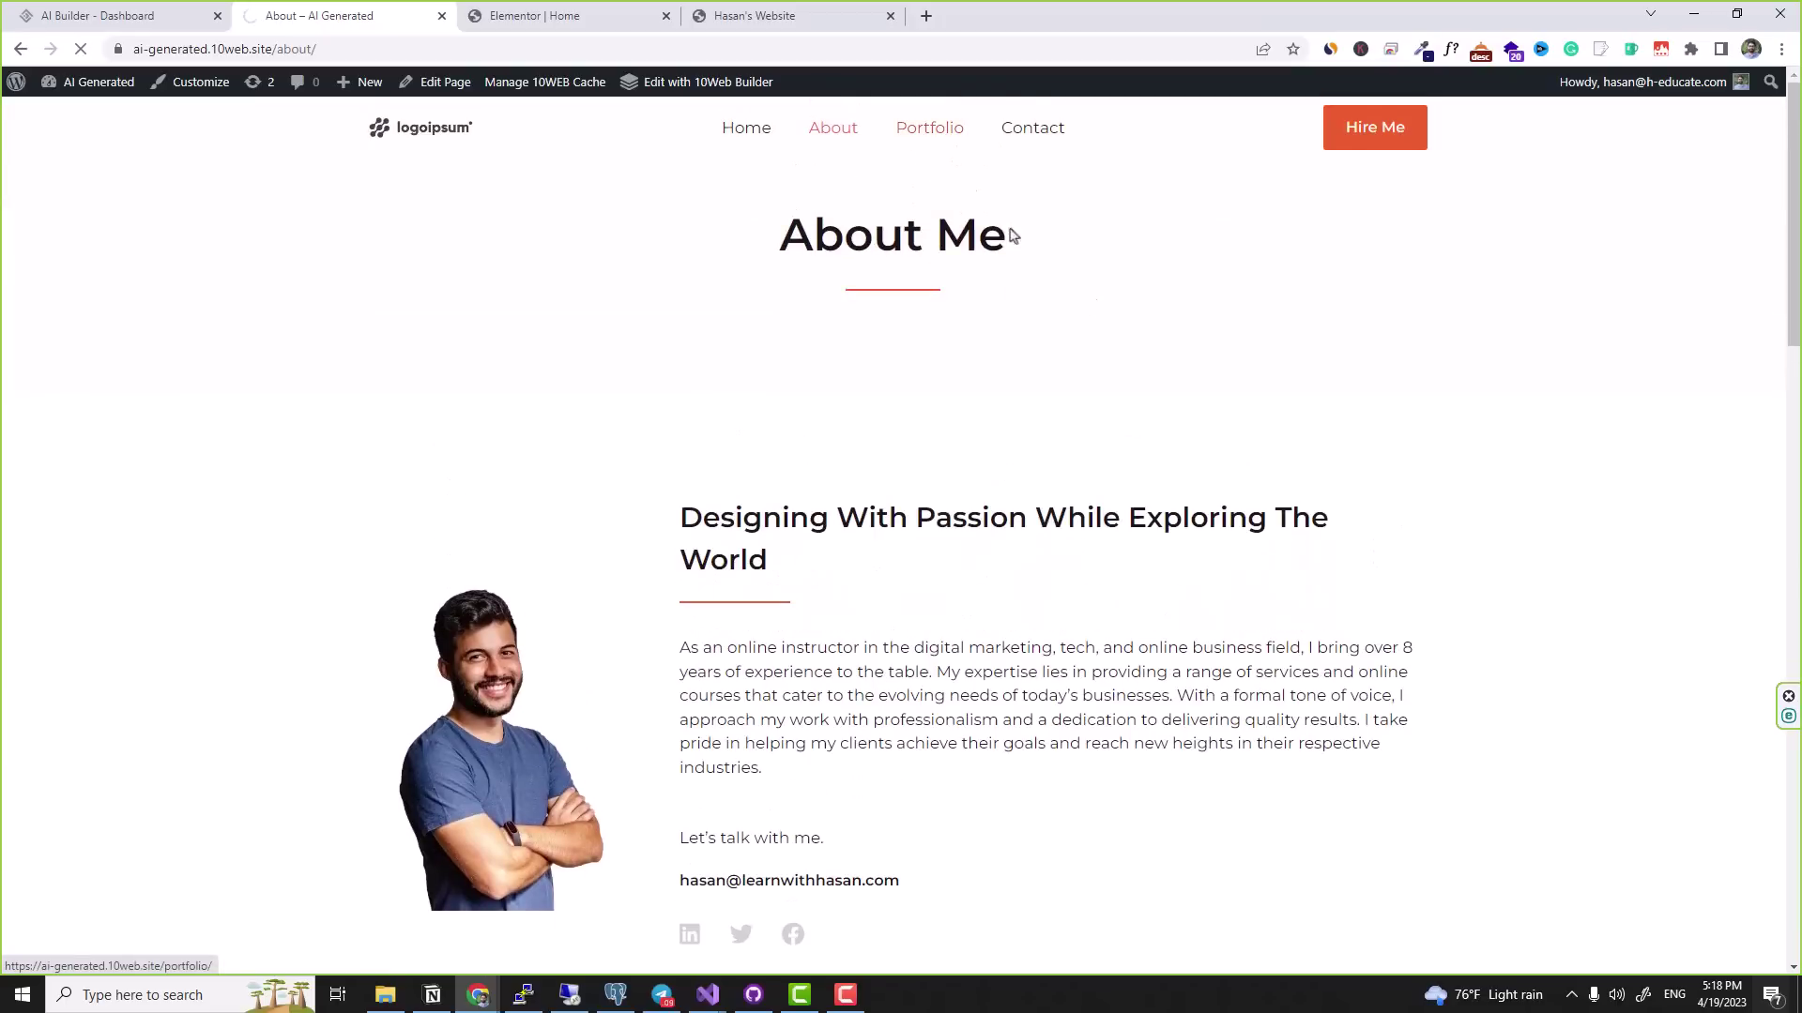
{"action": "scroll", "coordinate": [1129, 334], "scroll_direction": "down", "scroll_amount": 6}
{"action": "scroll", "coordinate": [1033, 469], "scroll_direction": "down", "scroll_amount": 4}
{"action": "scroll", "coordinate": [957, 605], "scroll_direction": "down", "scroll_amount": 2}
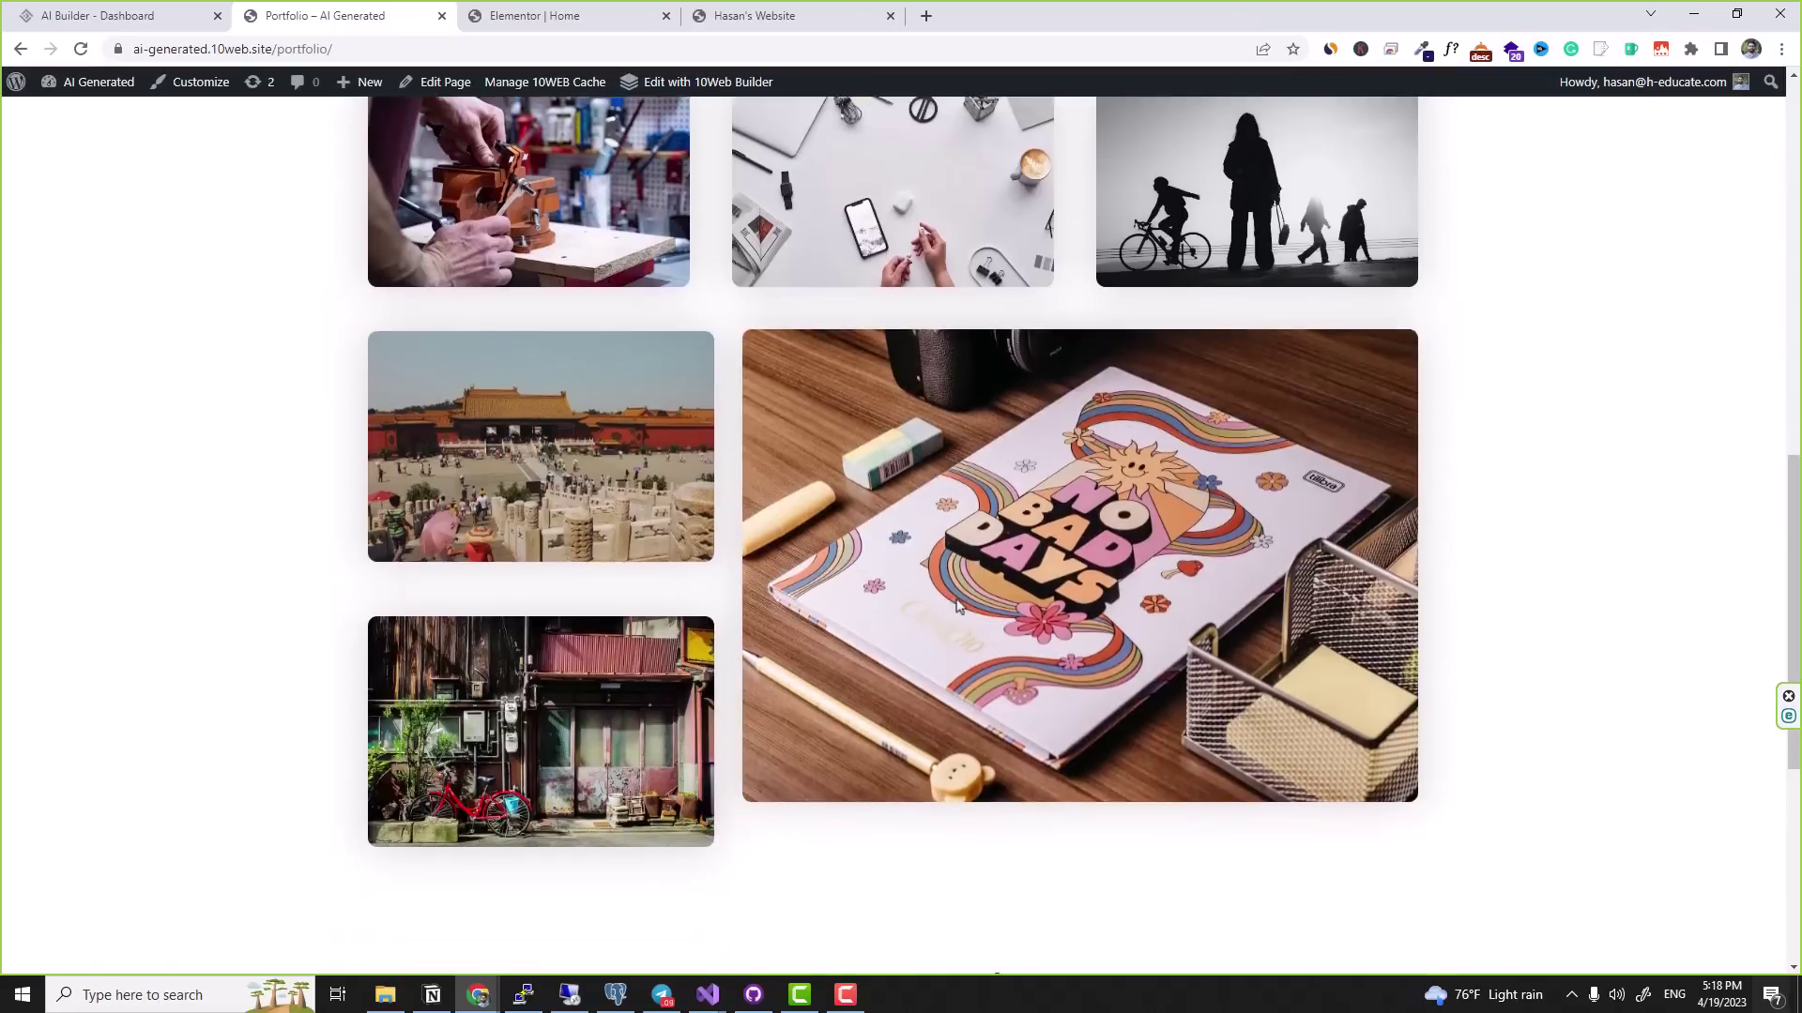
{"action": "scroll", "coordinate": [957, 600], "scroll_direction": "down", "scroll_amount": 6}
{"action": "scroll", "coordinate": [957, 600], "scroll_direction": "up", "scroll_amount": 10}
{"action": "scroll", "coordinate": [957, 600], "scroll_direction": "up", "scroll_amount": 9}
{"action": "left_click", "coordinate": [1029, 137]}
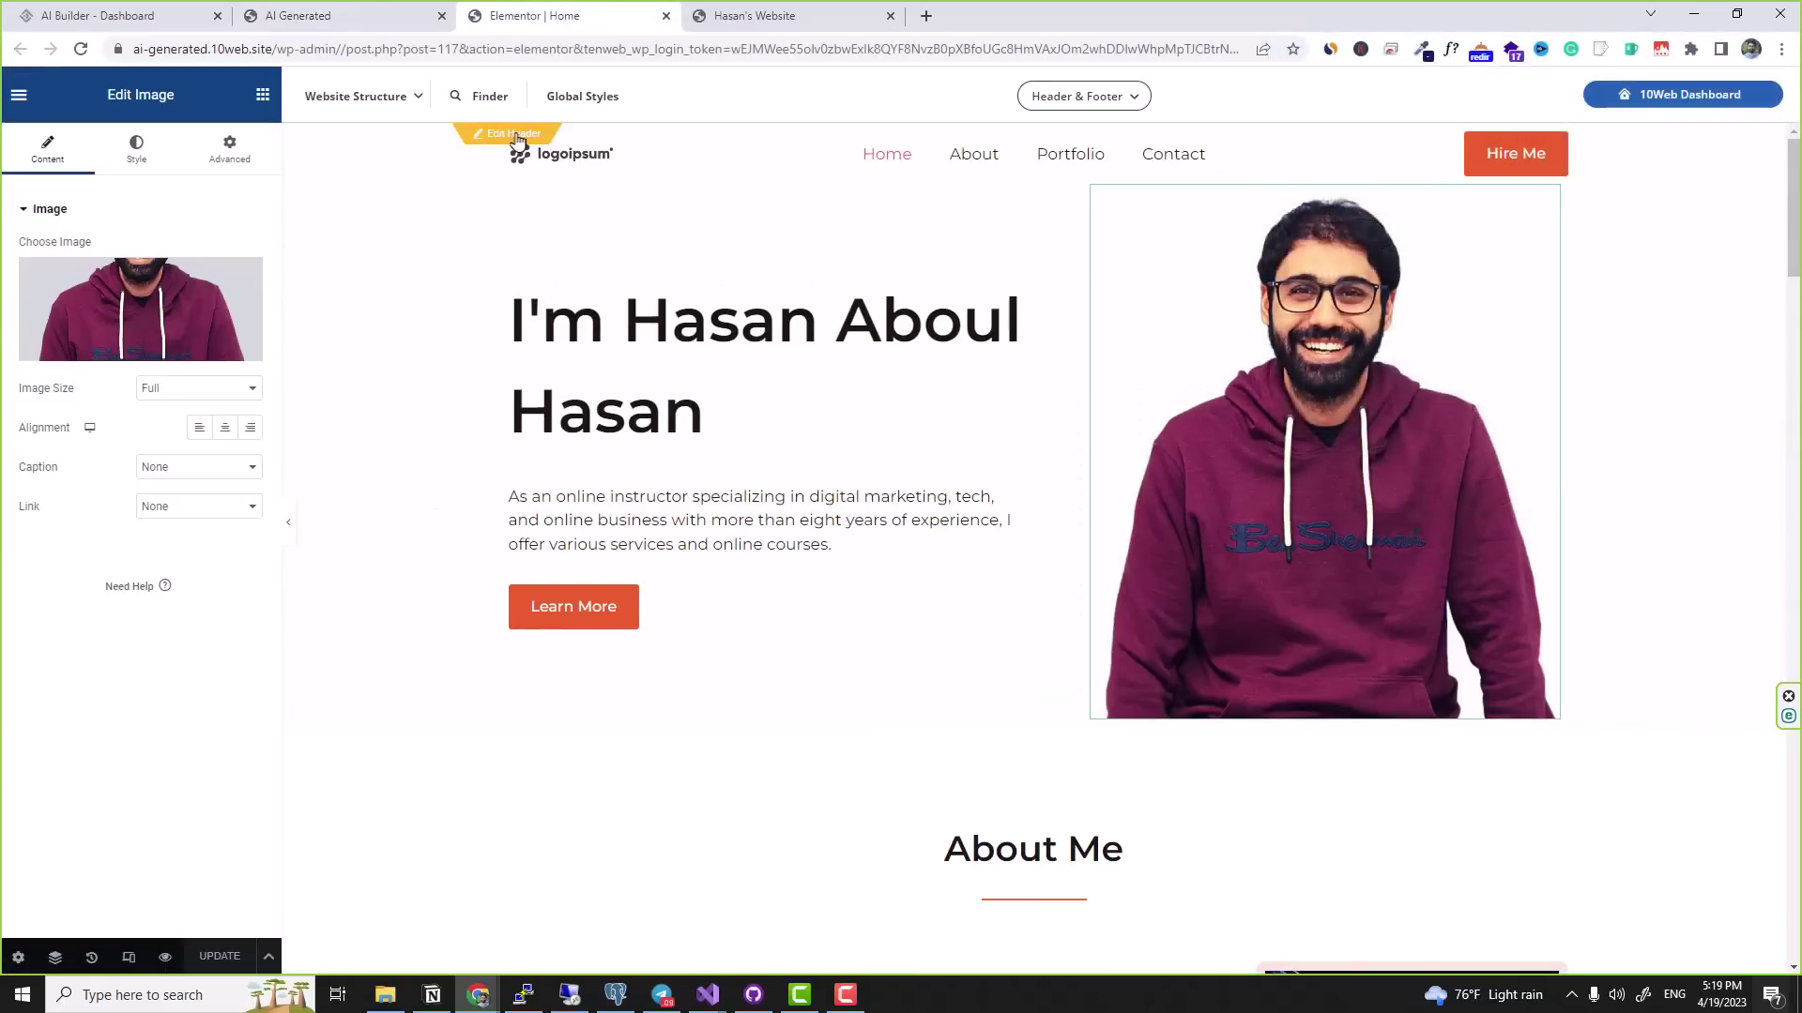
- Upload FreeImage.AI.png and set it as the header logo in place of logoipsum
{"action": "left_click", "coordinate": [516, 136]}
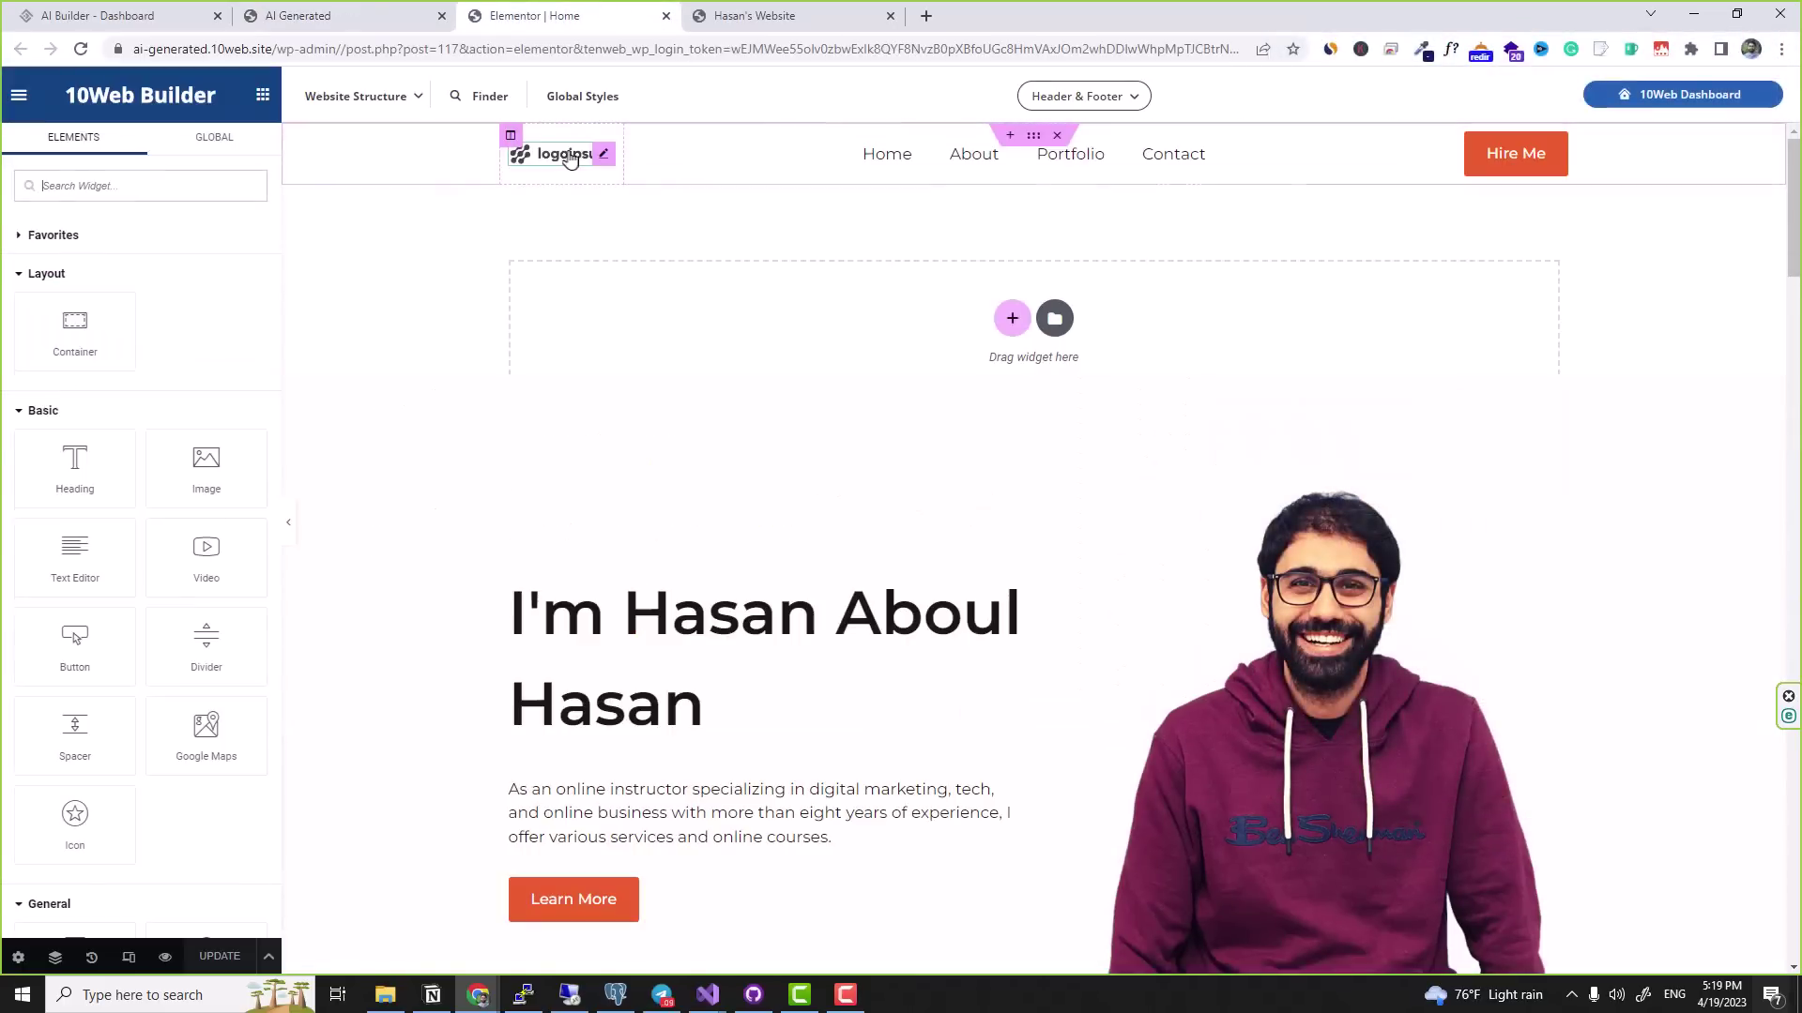
{"action": "left_click", "coordinate": [139, 349]}
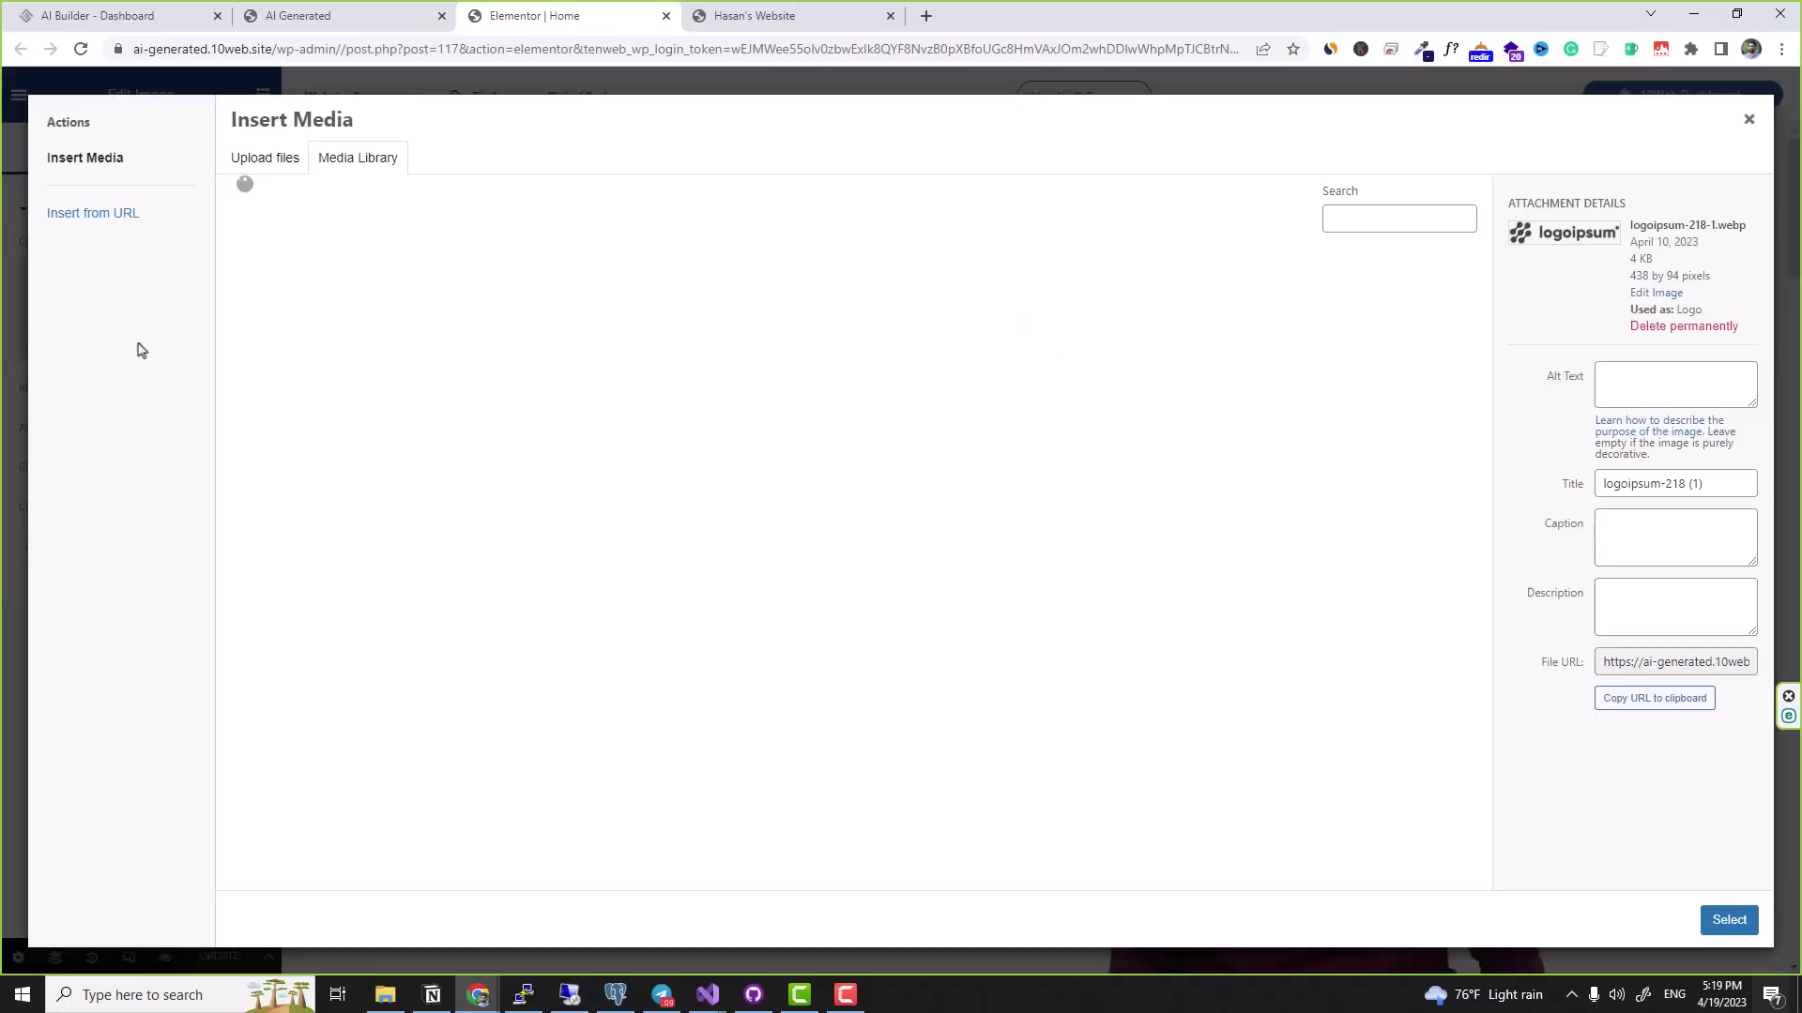
{"action": "left_click", "coordinate": [270, 167]}
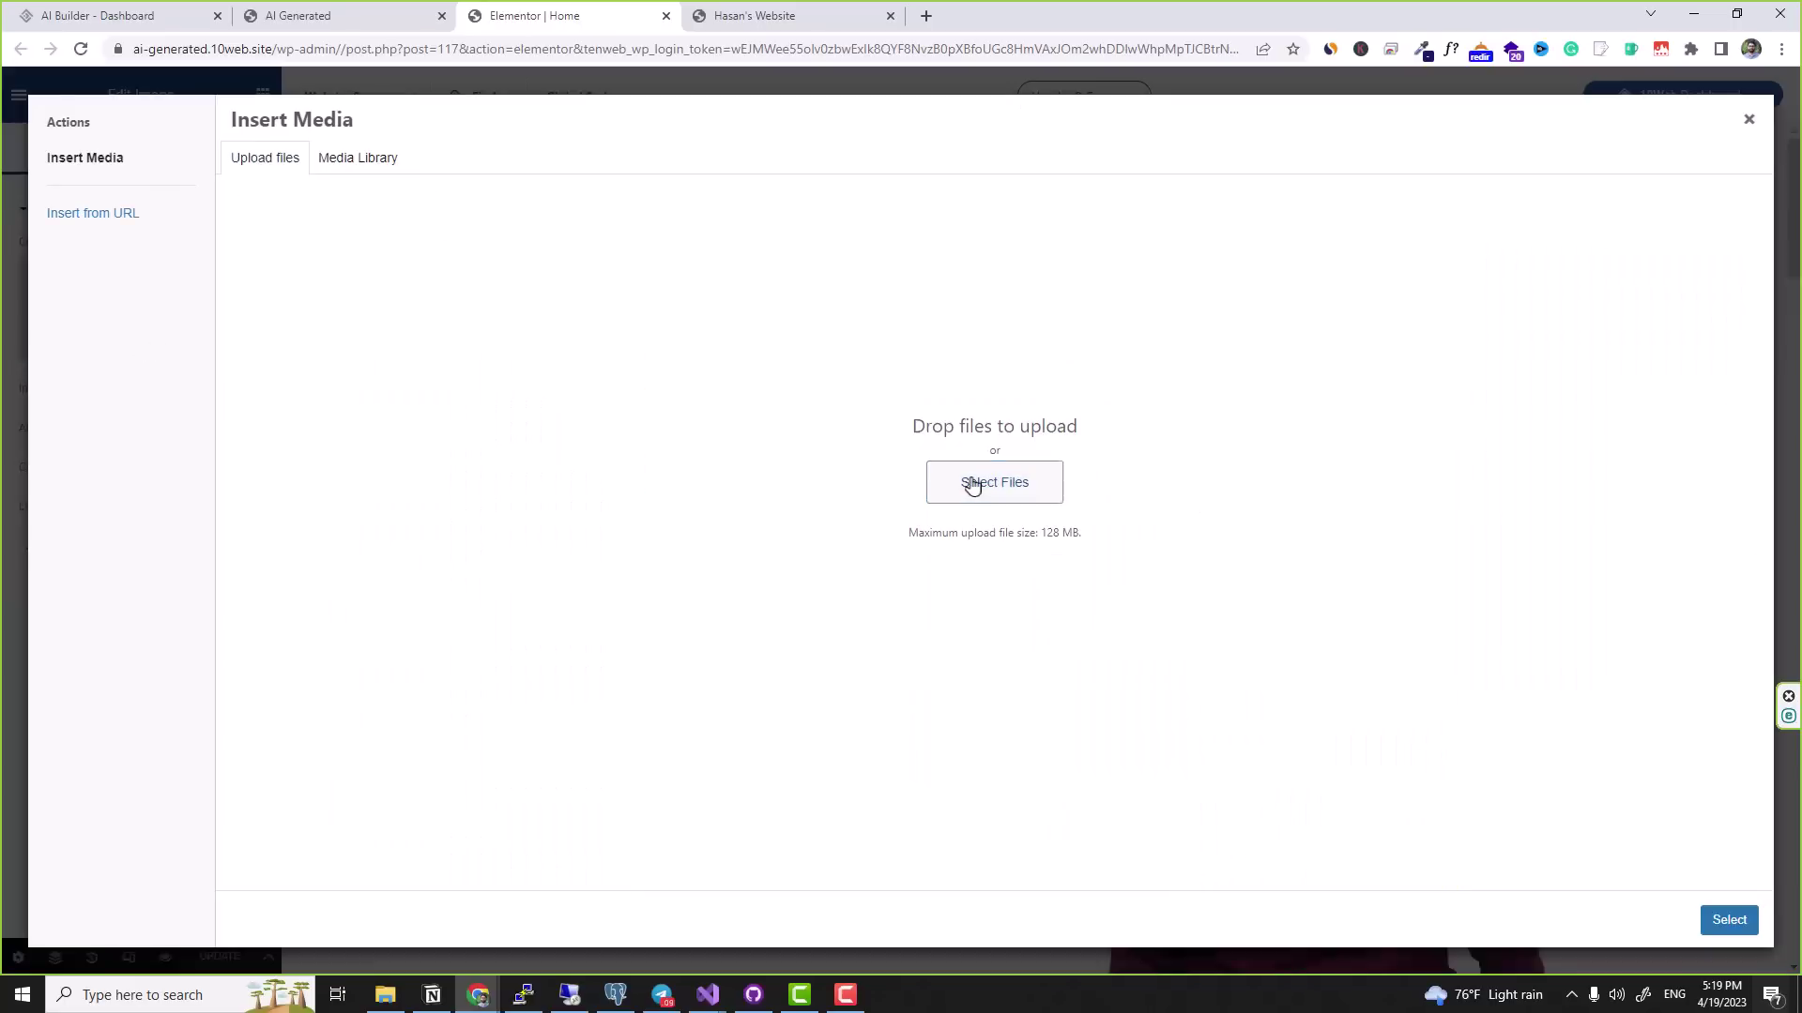
{"action": "left_click", "coordinate": [973, 485]}
{"action": "scroll", "coordinate": [971, 662], "scroll_direction": "down", "scroll_amount": 5}
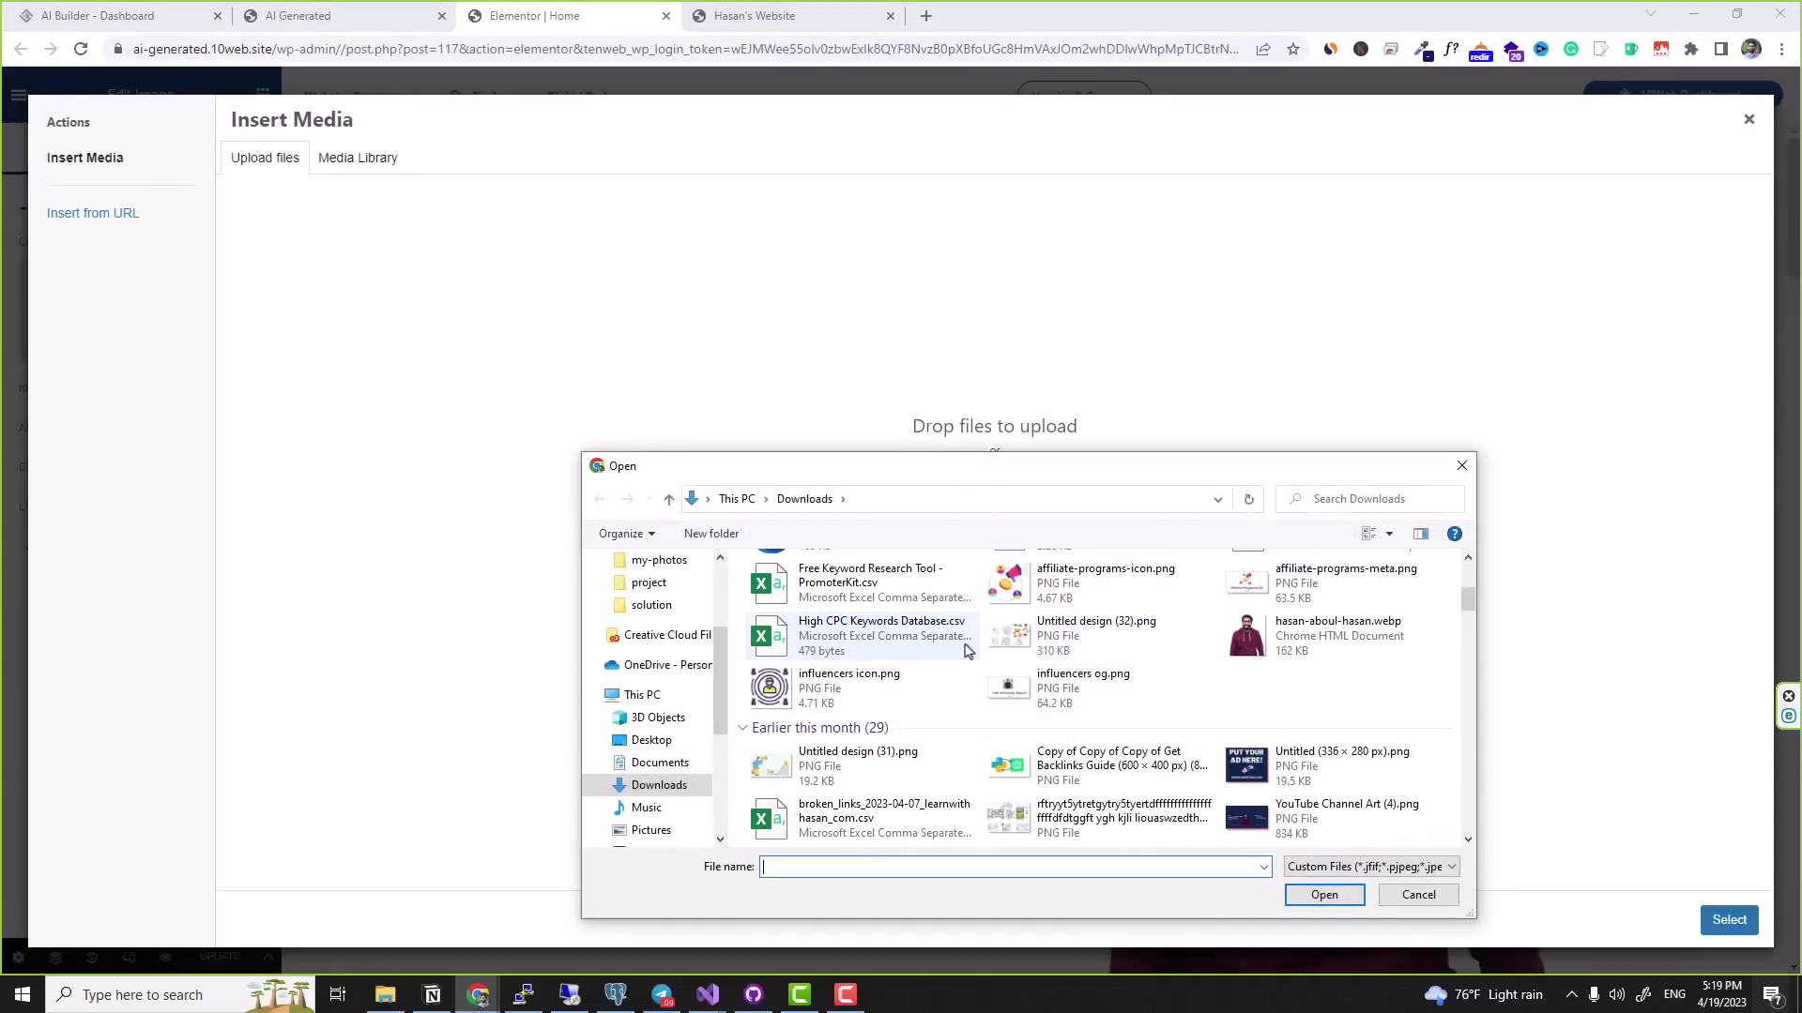
{"action": "scroll", "coordinate": [966, 650], "scroll_direction": "down", "scroll_amount": 3}
{"action": "scroll", "coordinate": [967, 650], "scroll_direction": "down", "scroll_amount": 5}
{"action": "left_click", "coordinate": [1257, 808]}
{"action": "double_click", "coordinate": [1257, 809]}
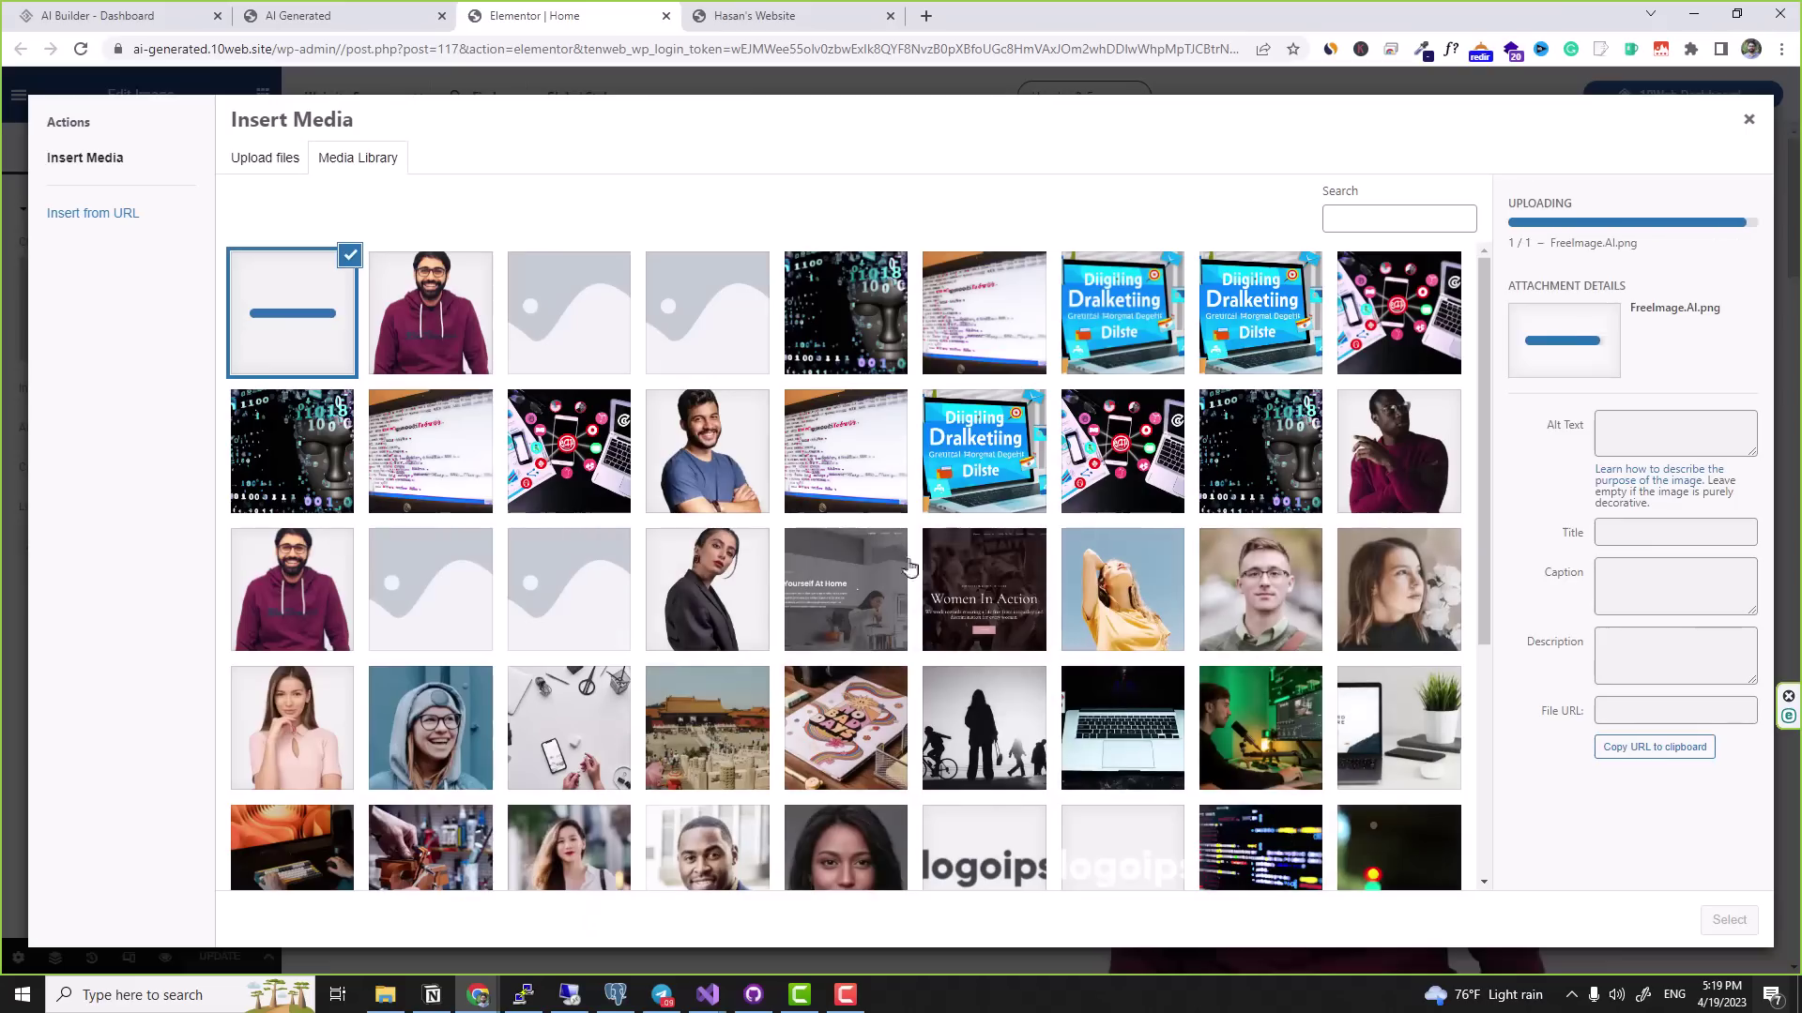
{"action": "left_click", "coordinate": [1734, 923]}
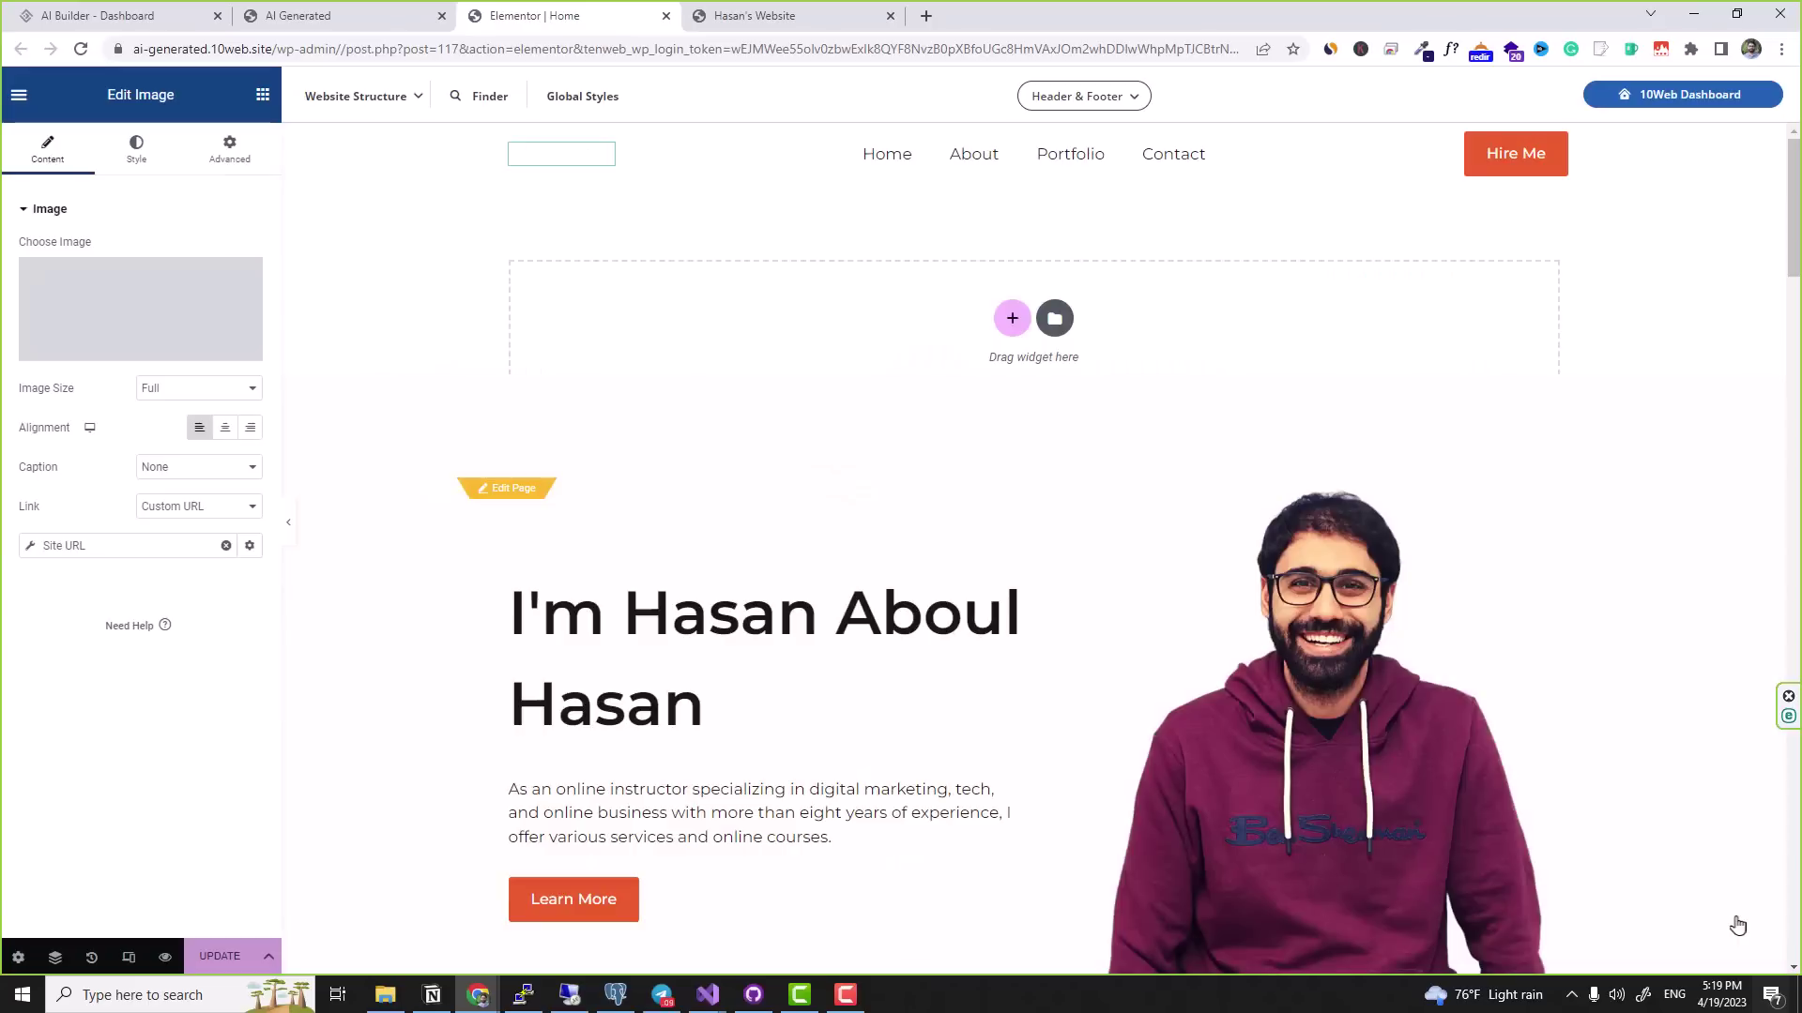
- Check the header's Main Menu in WordPress menu management, then go to the admin Dashboard
{"action": "left_click", "coordinate": [1007, 201]}
{"action": "left_click", "coordinate": [109, 279]}
{"action": "mouse_move", "coordinate": [65, 124]}
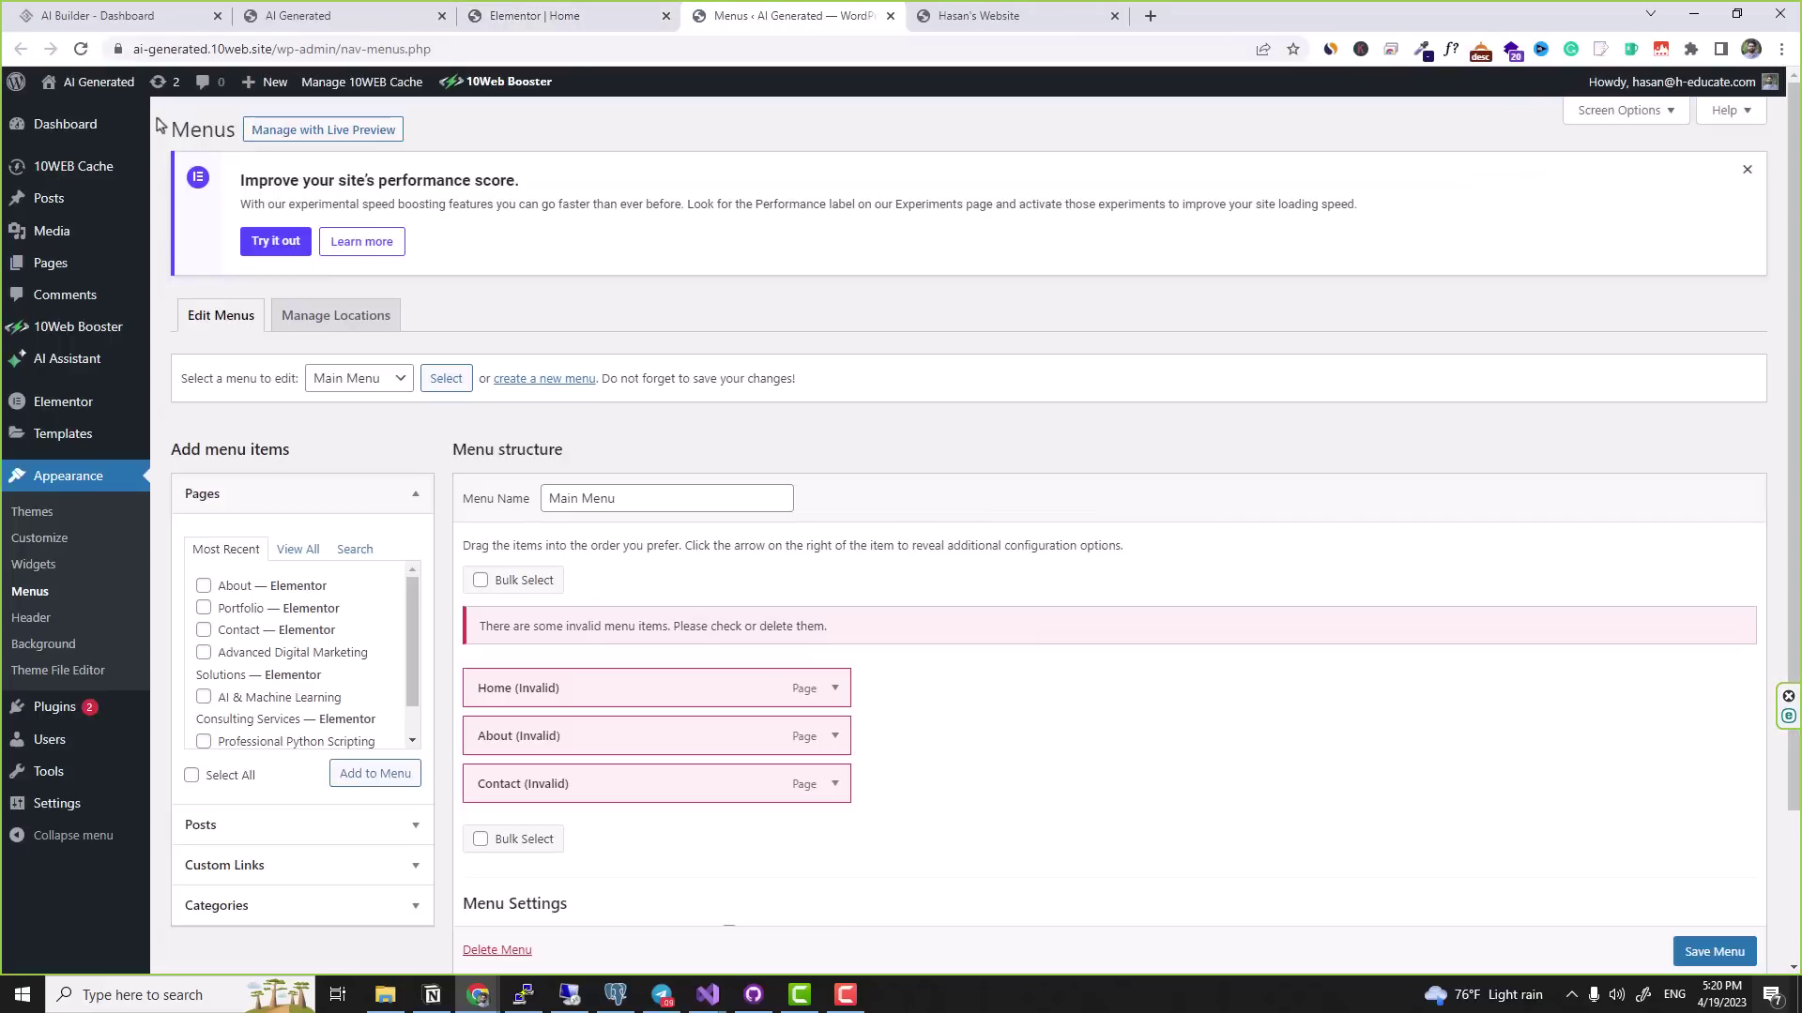
{"action": "left_click", "coordinate": [94, 132]}
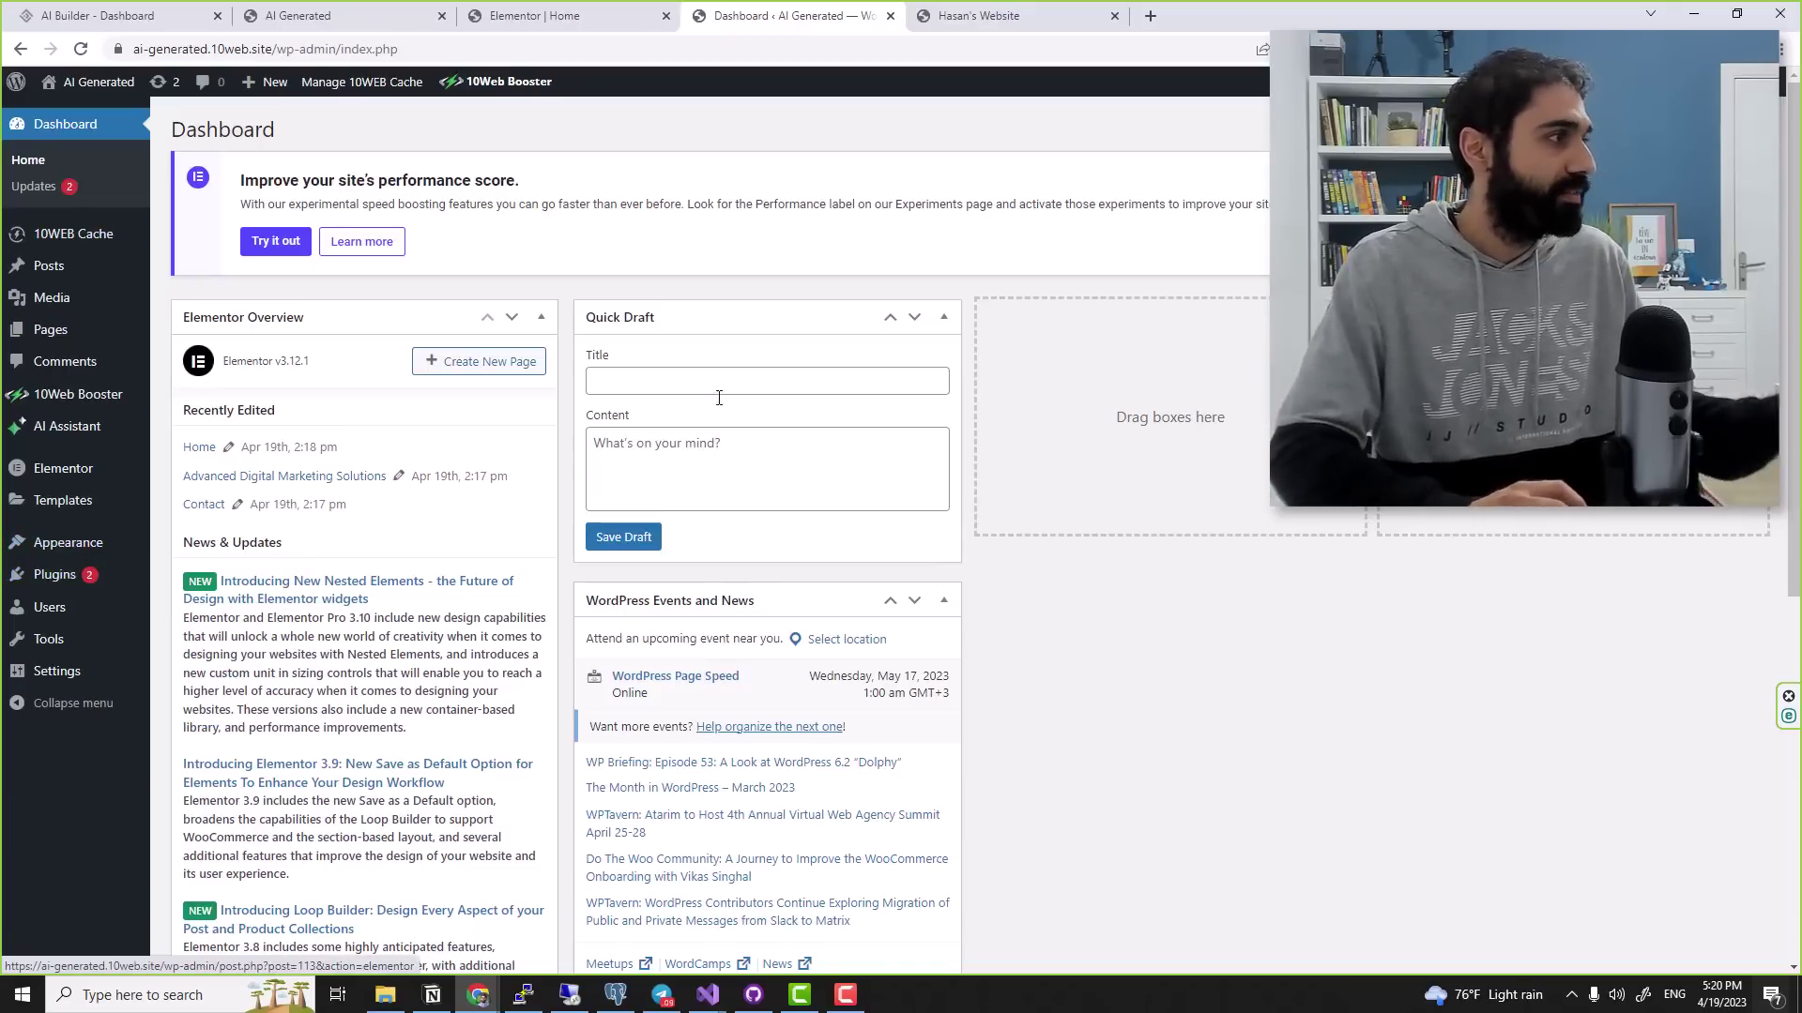
- Return to the home page editor and scroll the canvas toward the About Me section
{"action": "left_click", "coordinate": [549, 12]}
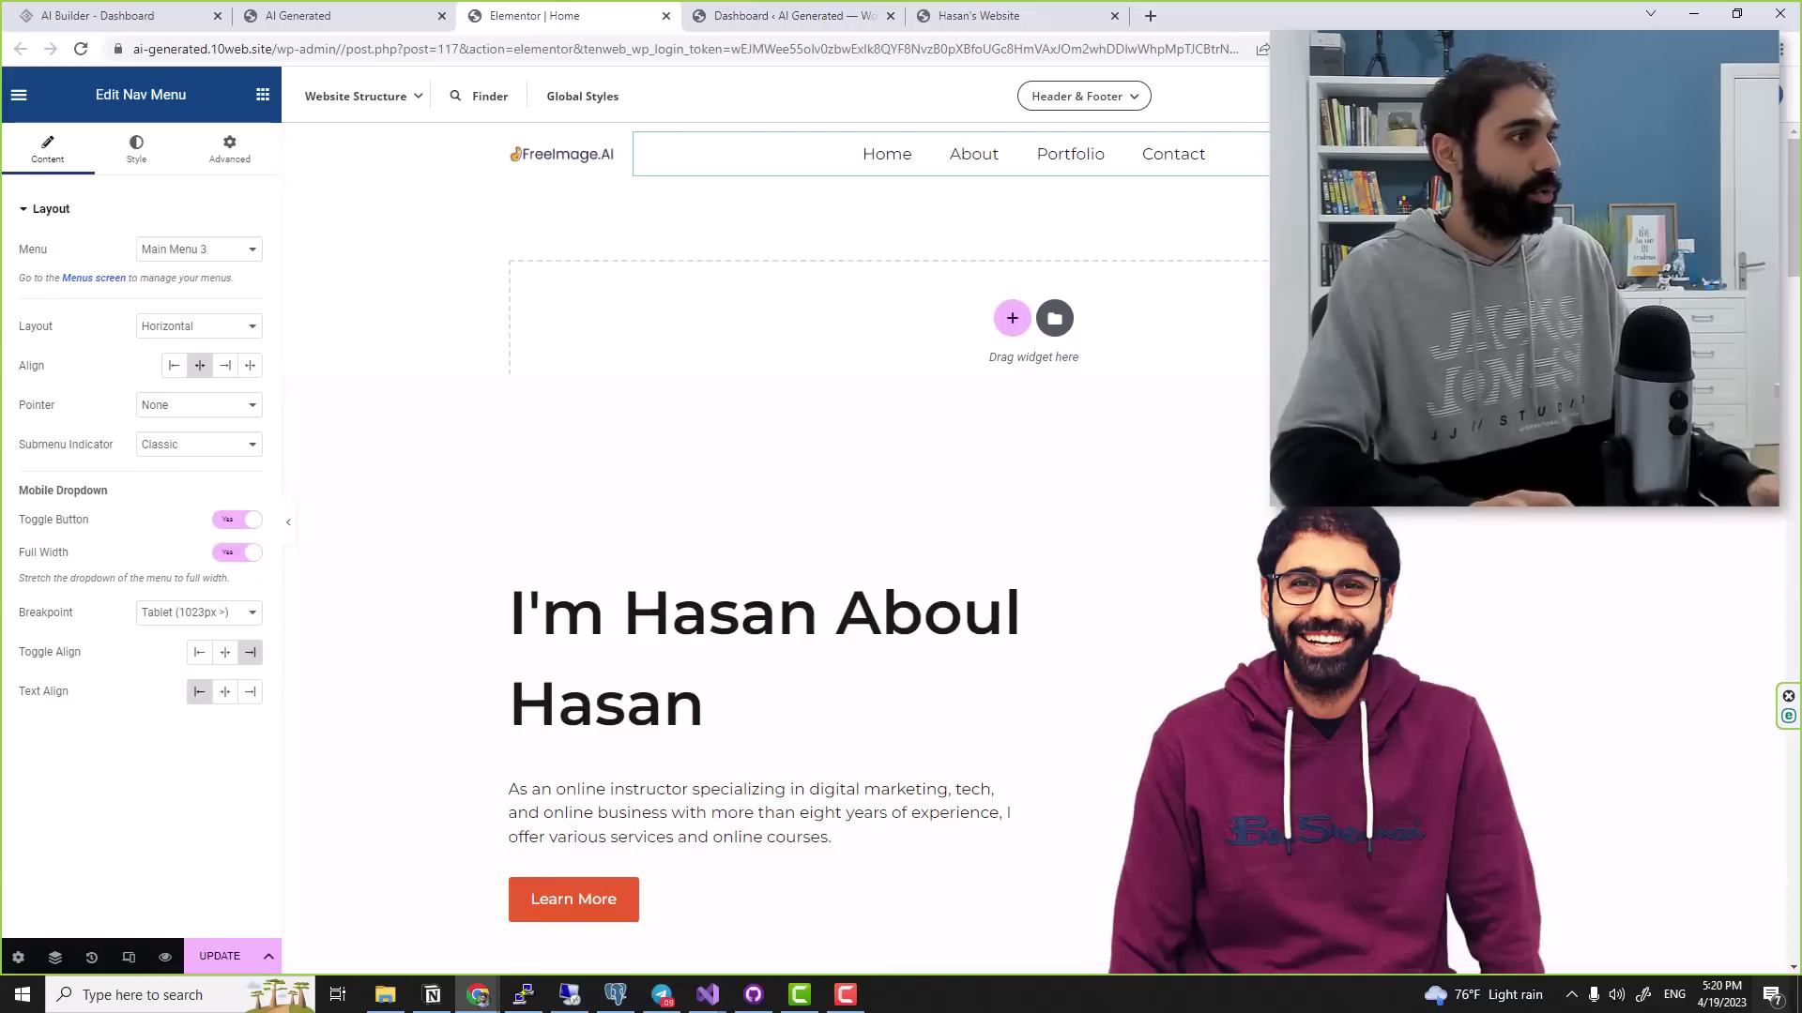
{"action": "scroll", "coordinate": [704, 373], "scroll_direction": "down", "scroll_amount": 6}
{"action": "scroll", "coordinate": [704, 373], "scroll_direction": "up", "scroll_amount": 2}
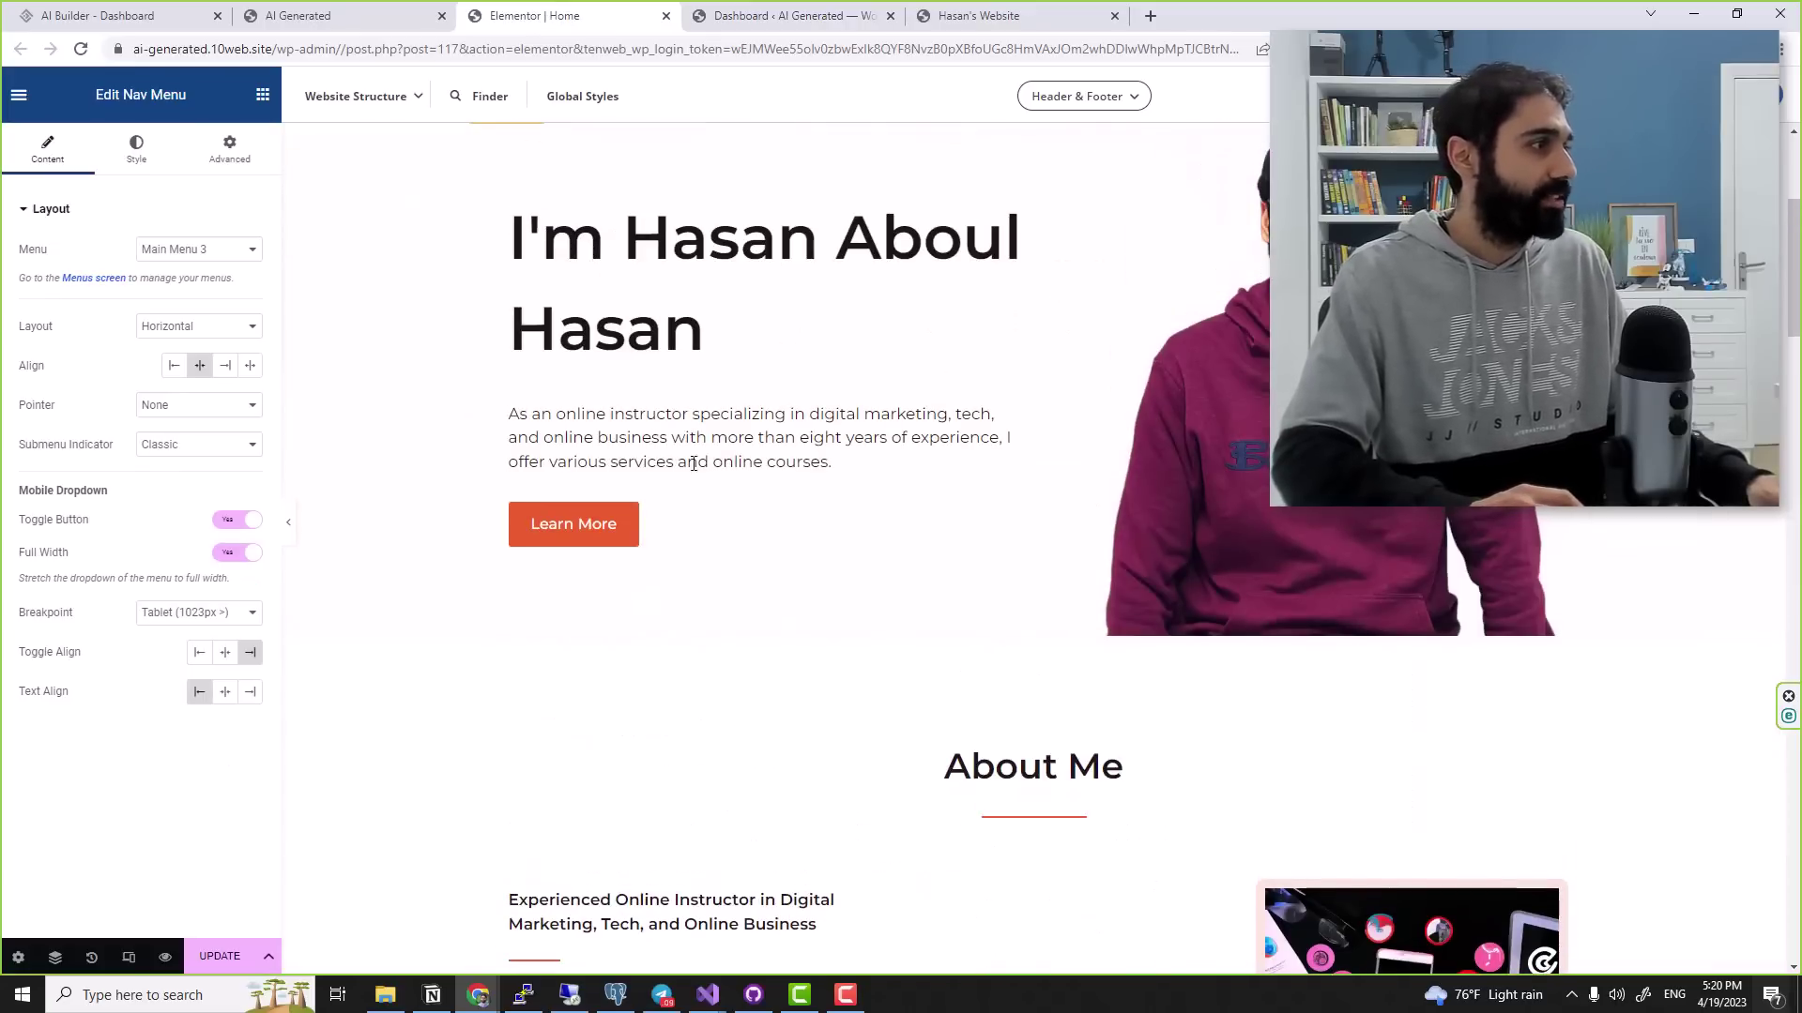
{"action": "scroll", "coordinate": [803, 488], "scroll_direction": "down", "scroll_amount": 5}
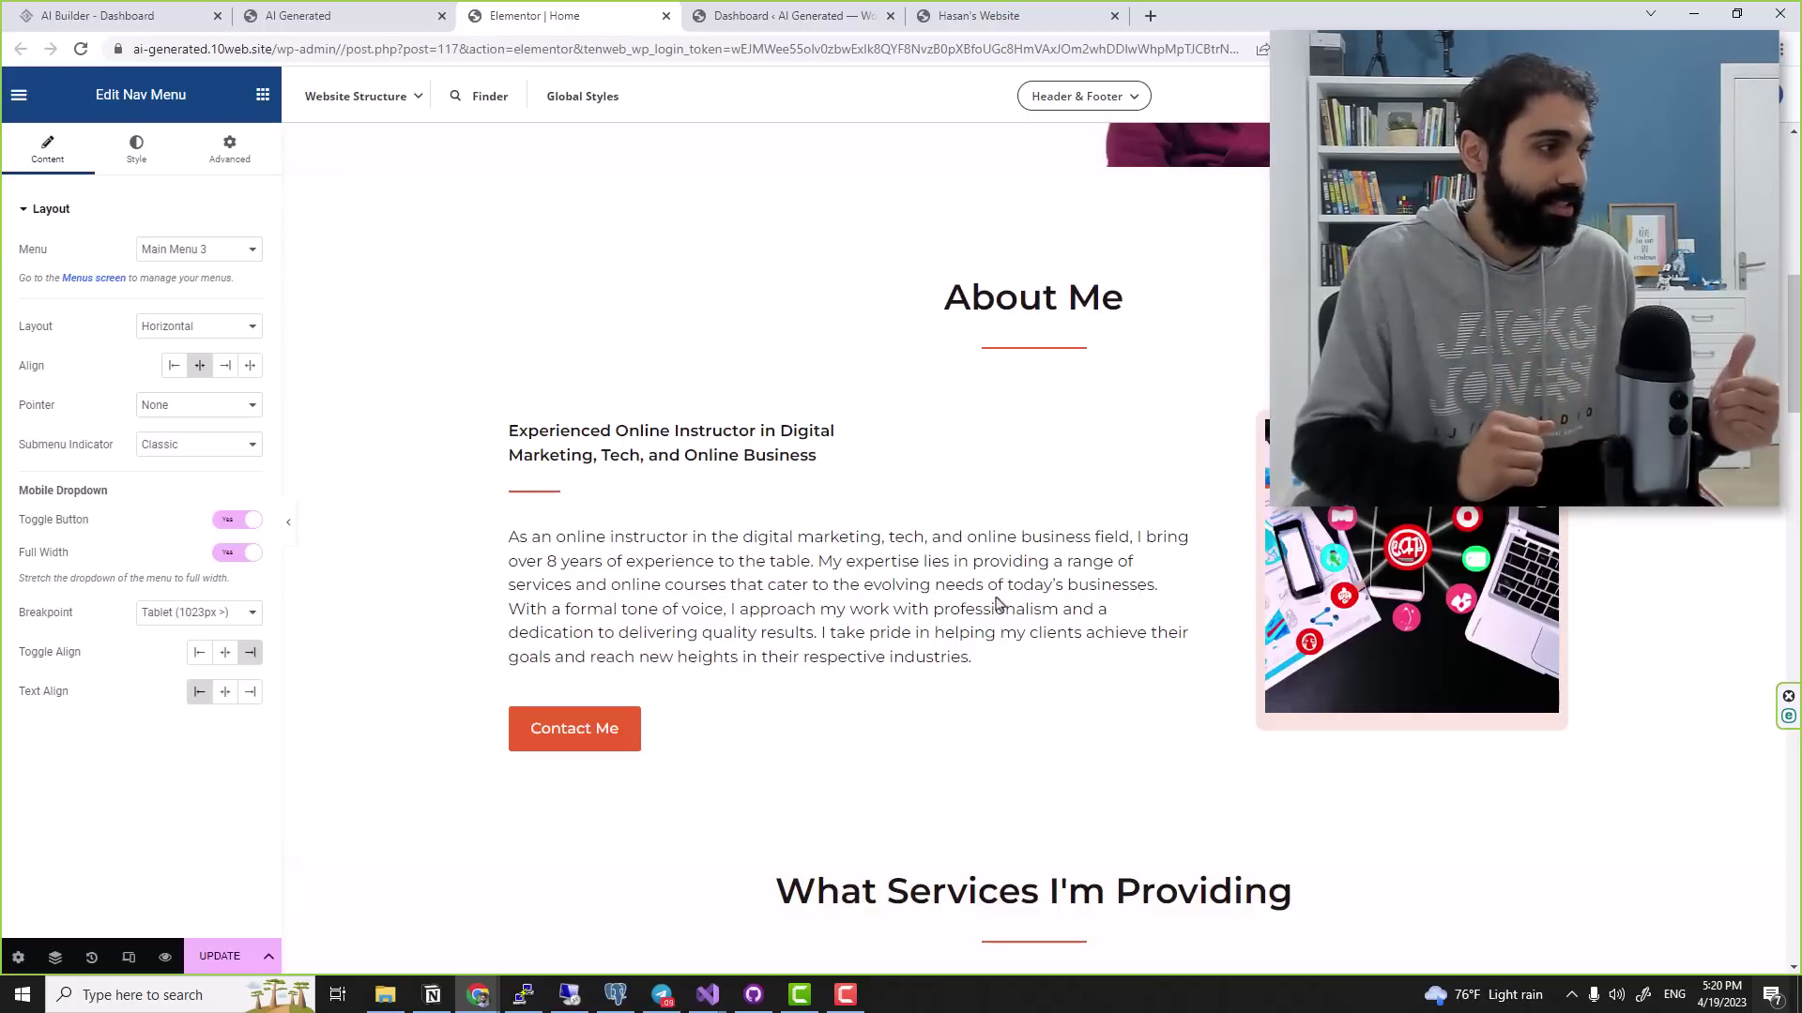
- Open ChatGPT in a new tab, then return to the 10Web AI Builder pages list
{"action": "key", "text": "ctrl+t"}
{"action": "type", "text": "c"}
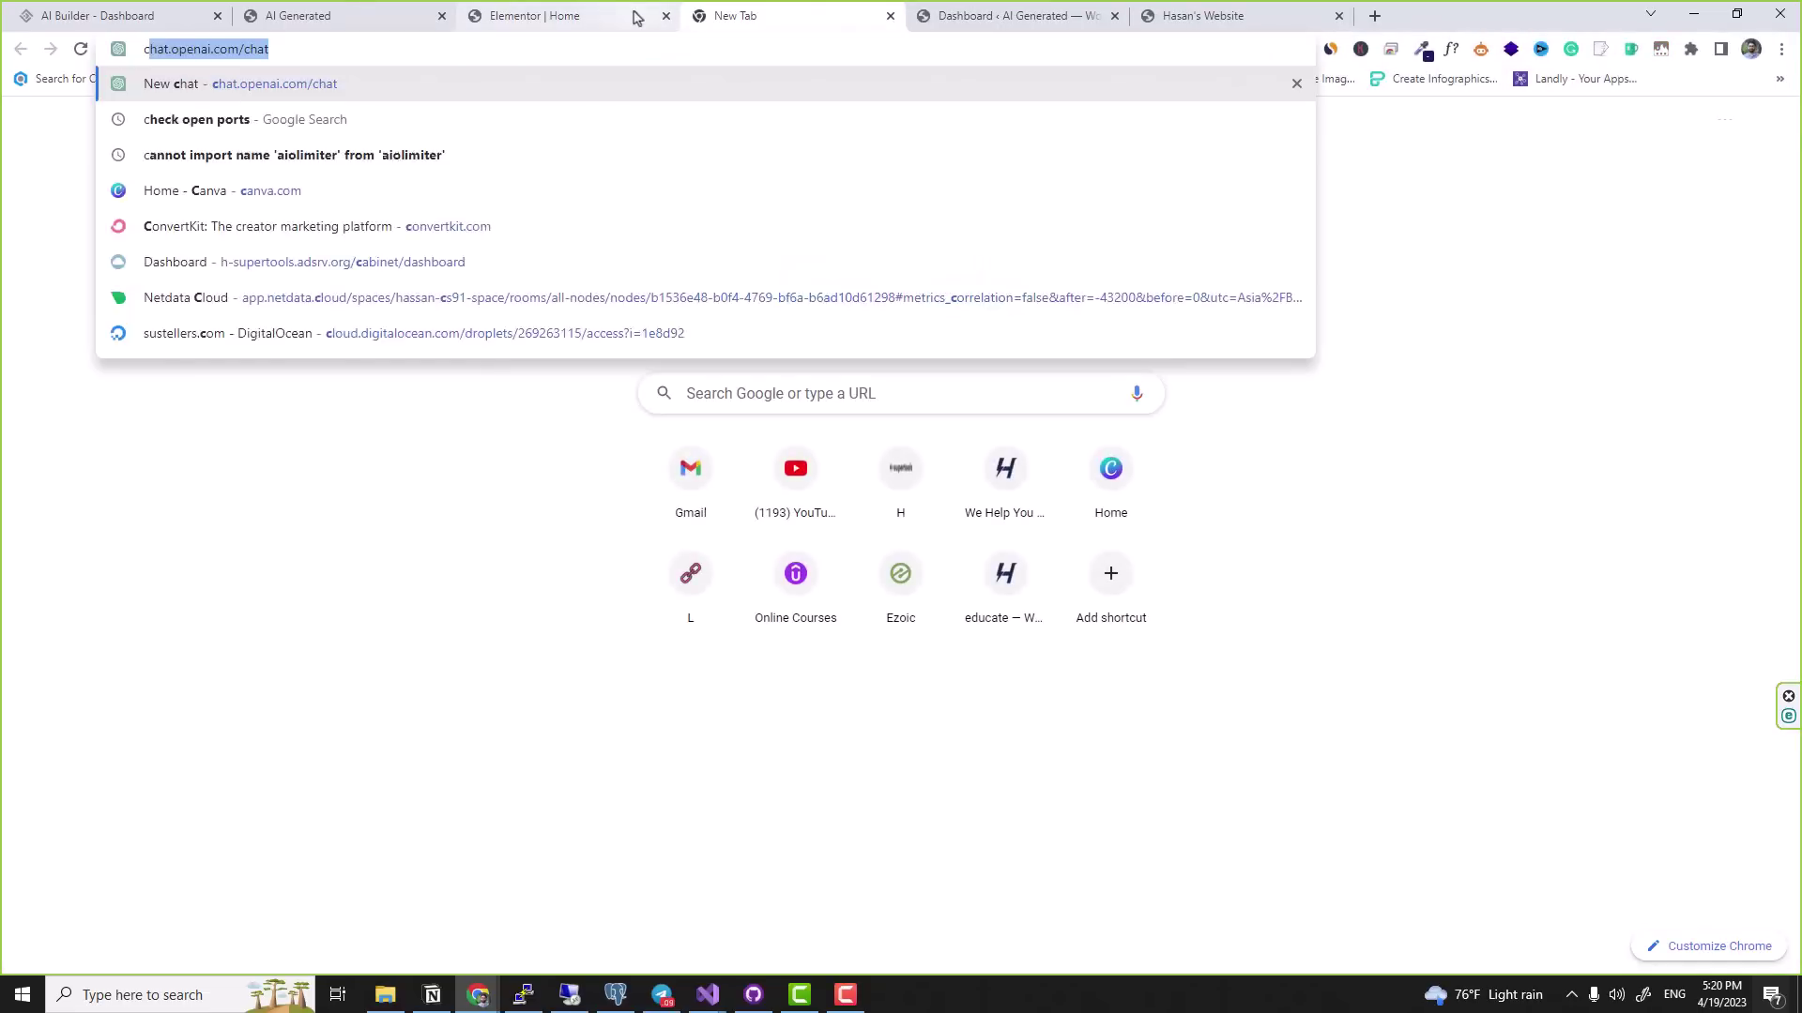
{"action": "type", "text": "hat.openai.com"}
{"action": "key", "text": "Return"}
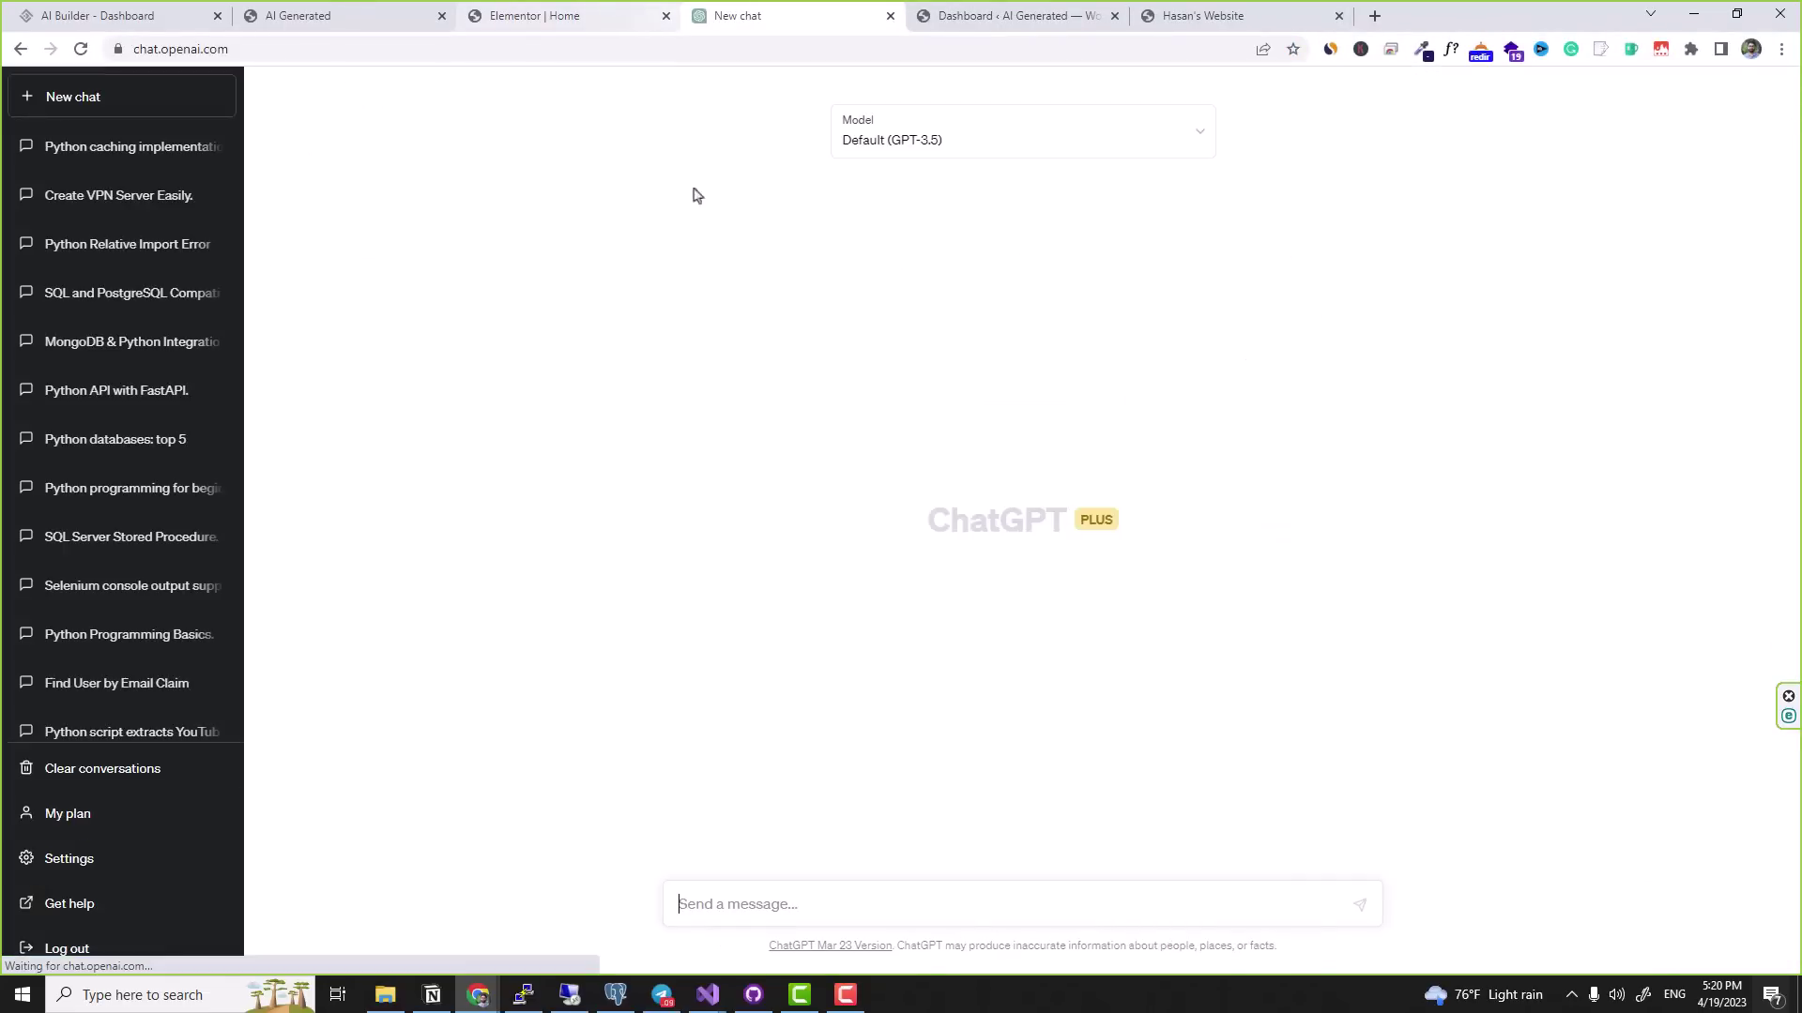
{"action": "left_click", "coordinate": [635, 28]}
{"action": "left_click", "coordinate": [91, 15]}
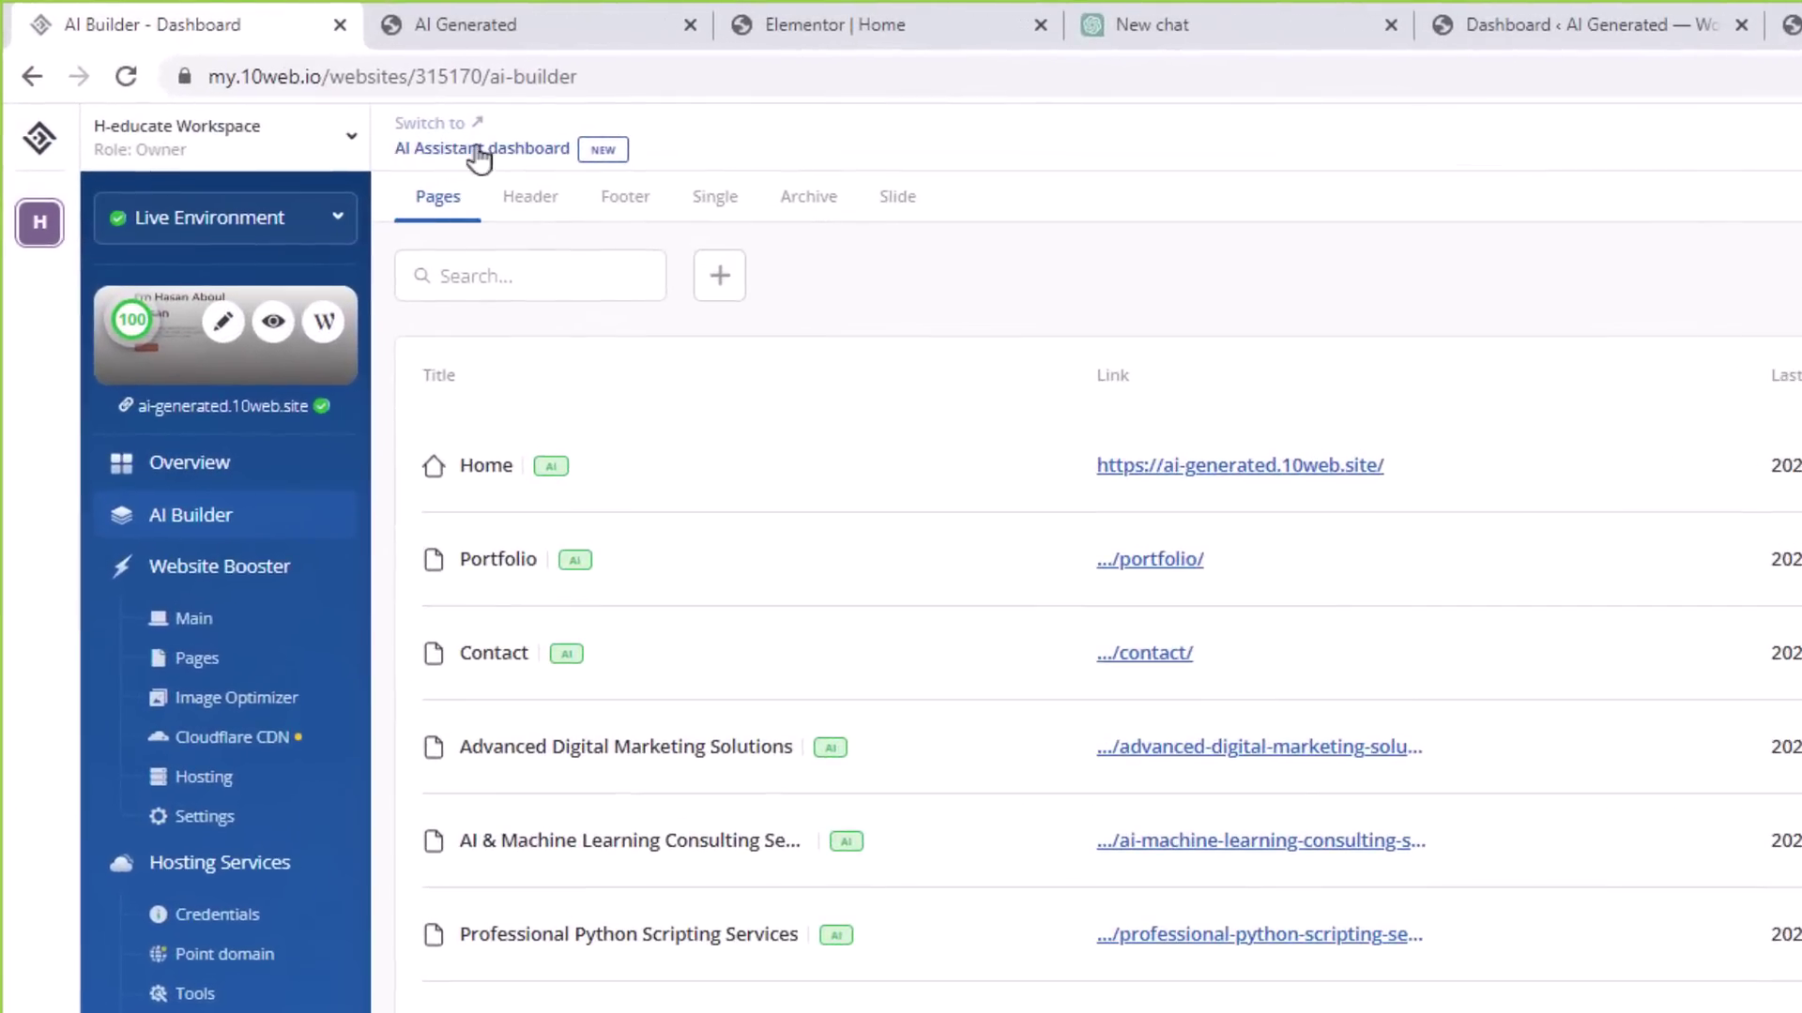
- Fill the Website sub-headline template with product 'Python For Marketers', its description and headline
{"action": "left_click", "coordinate": [476, 156]}
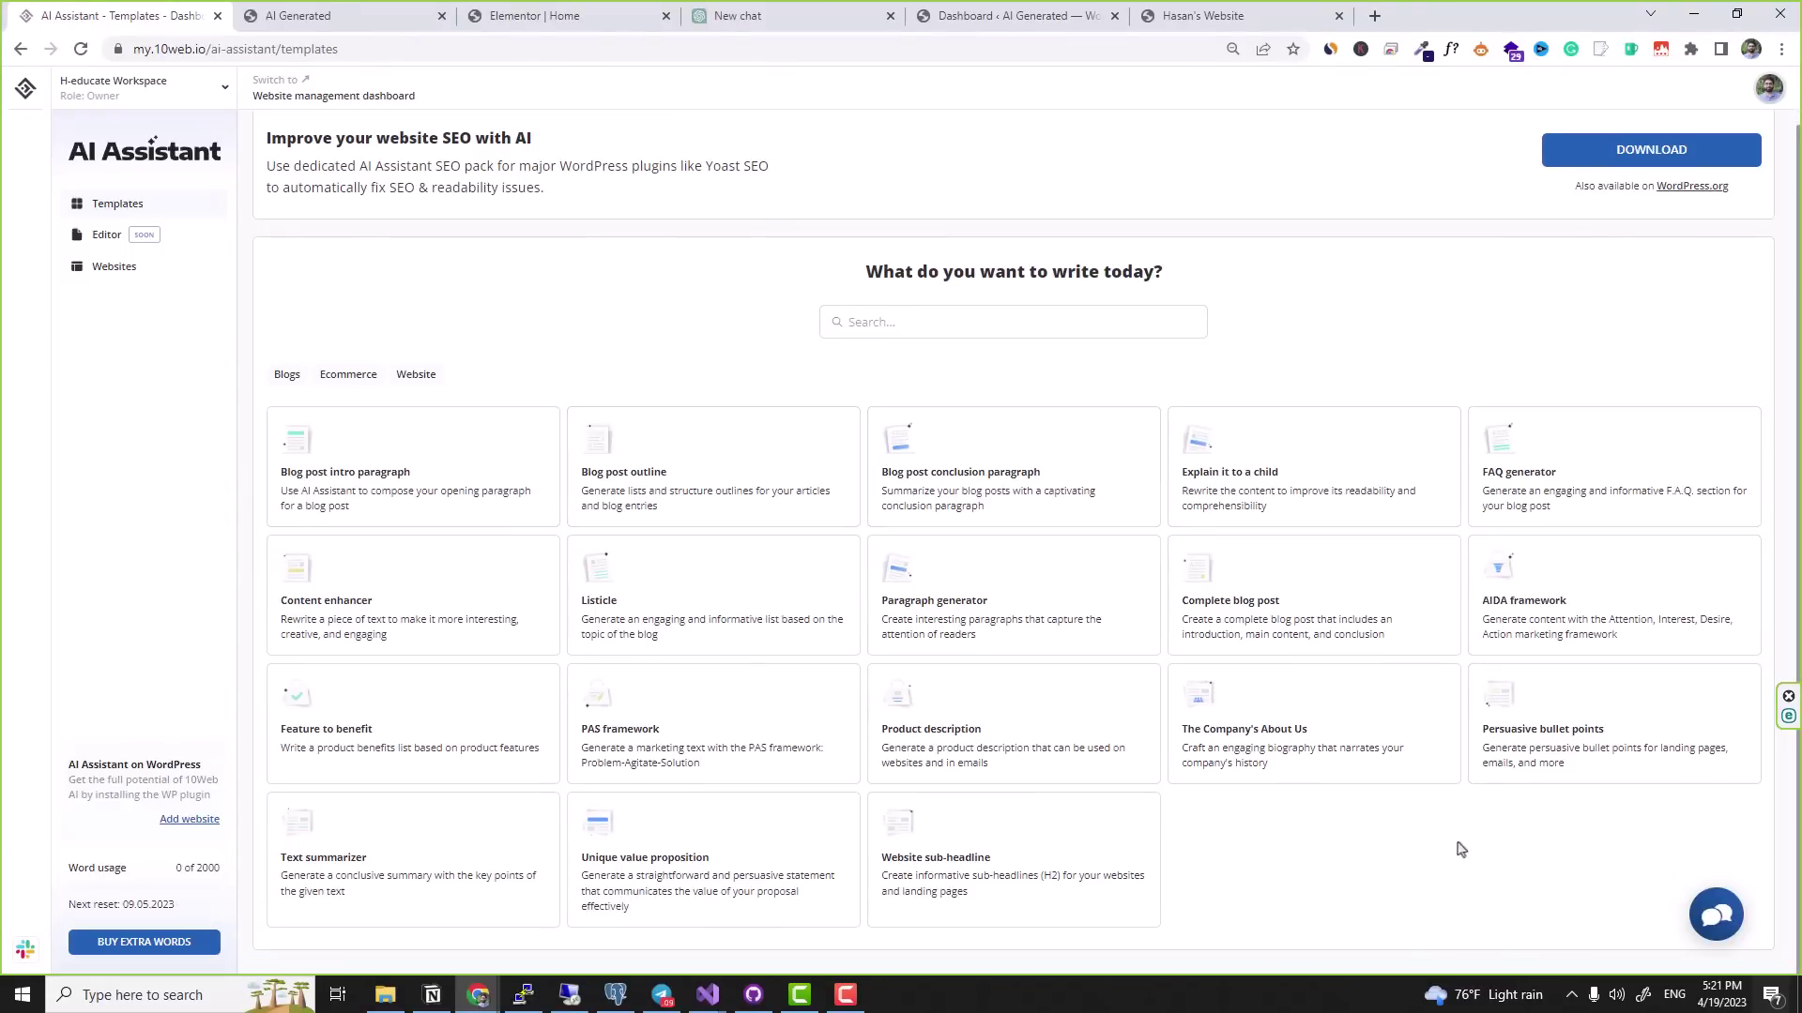
{"action": "left_click", "coordinate": [963, 882]}
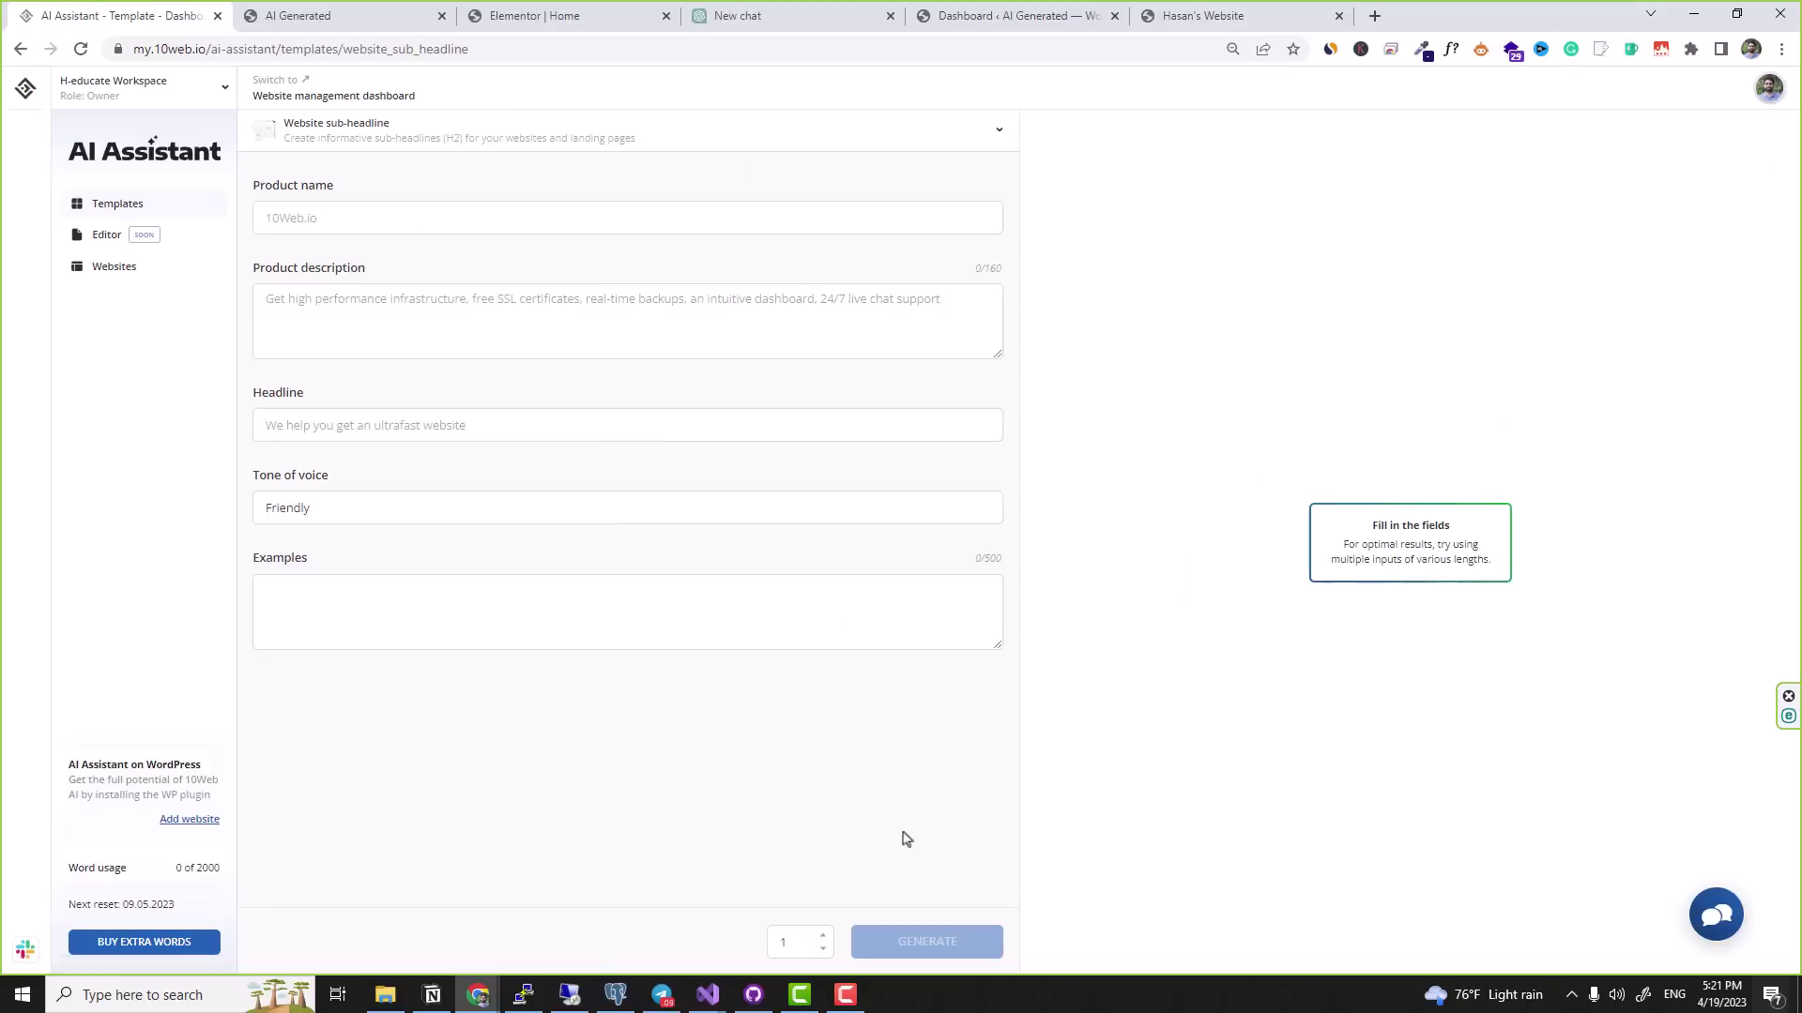
{"action": "left_click", "coordinate": [465, 303]}
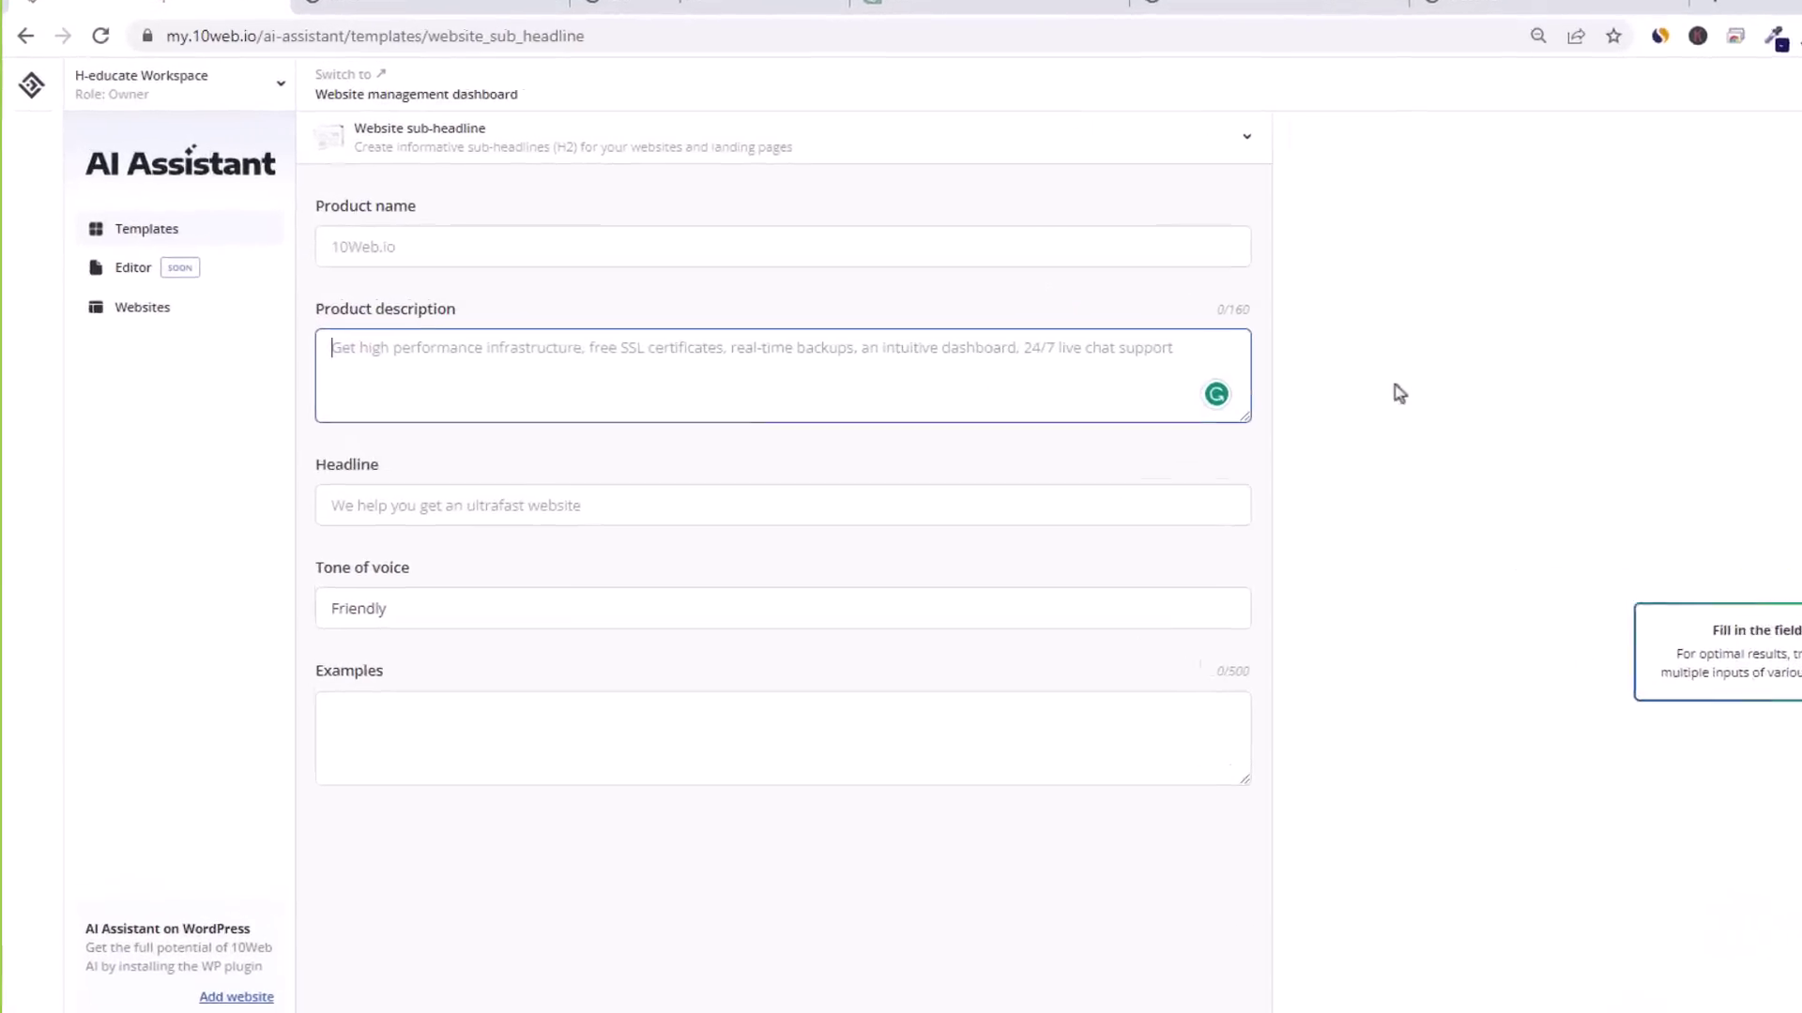
{"action": "left_click", "coordinate": [728, 258]}
{"action": "type", "text": "Python For Mark"}
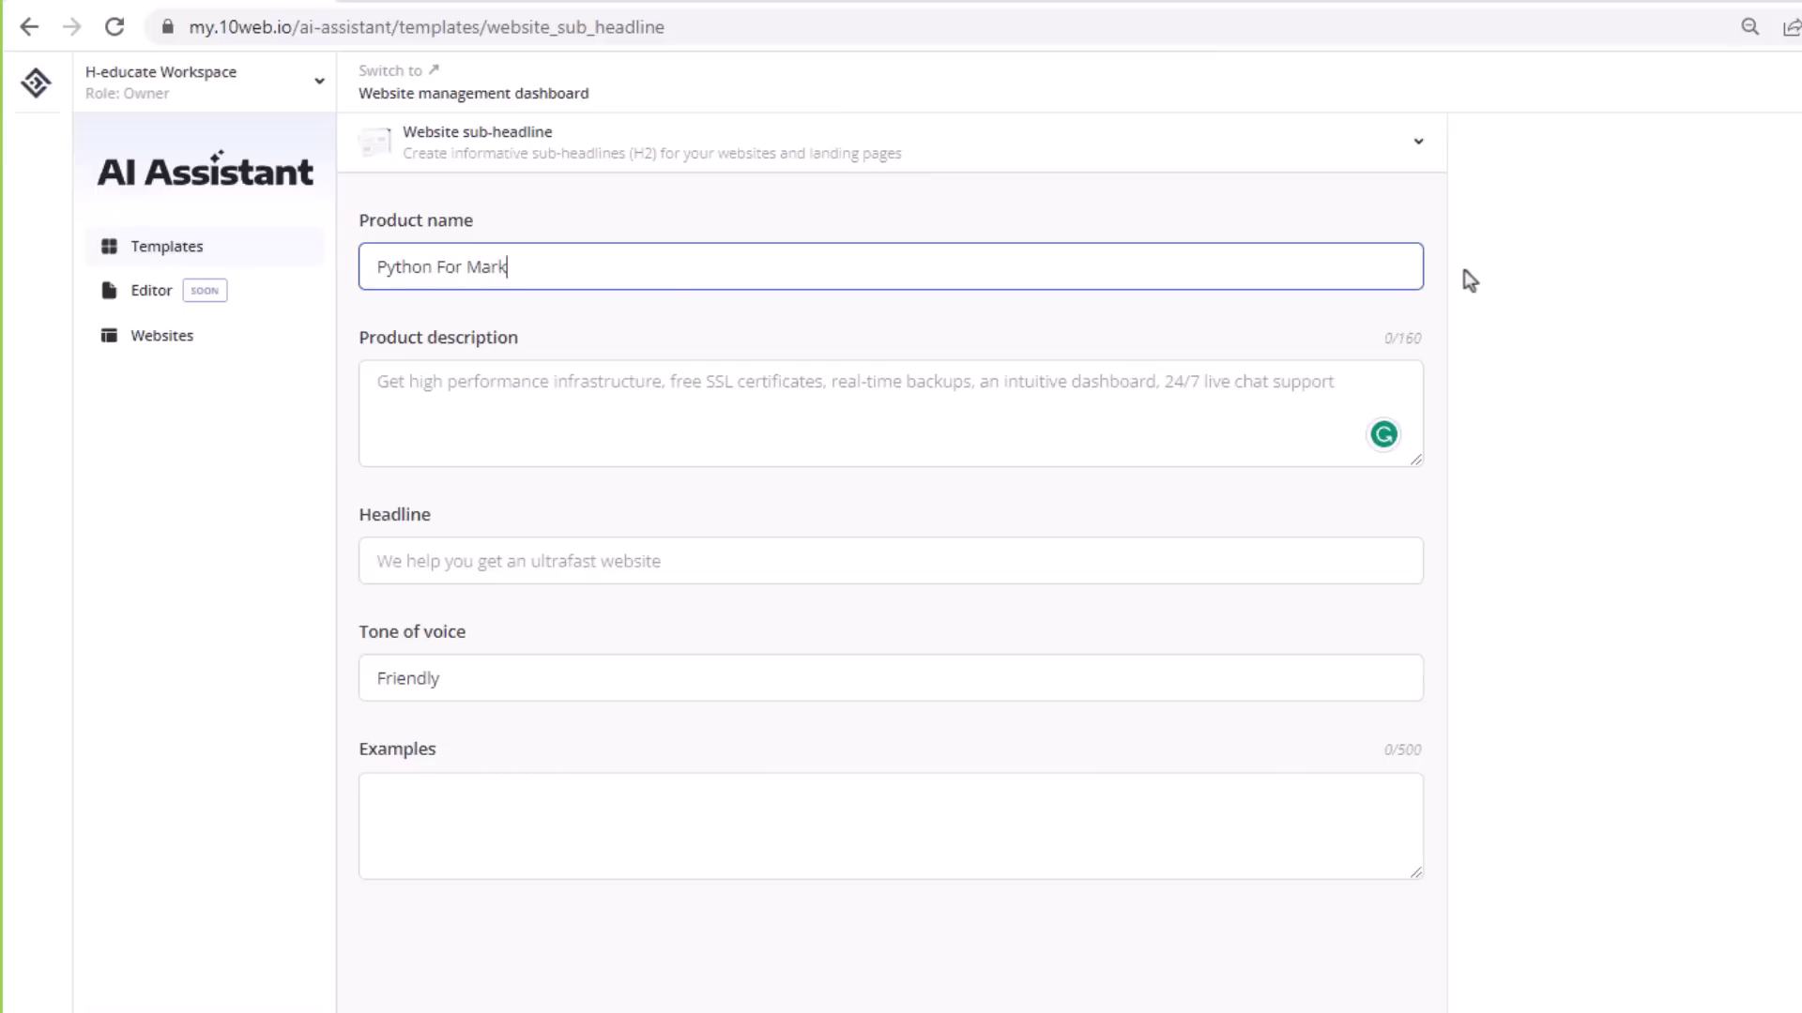
{"action": "type", "text": "eters"}
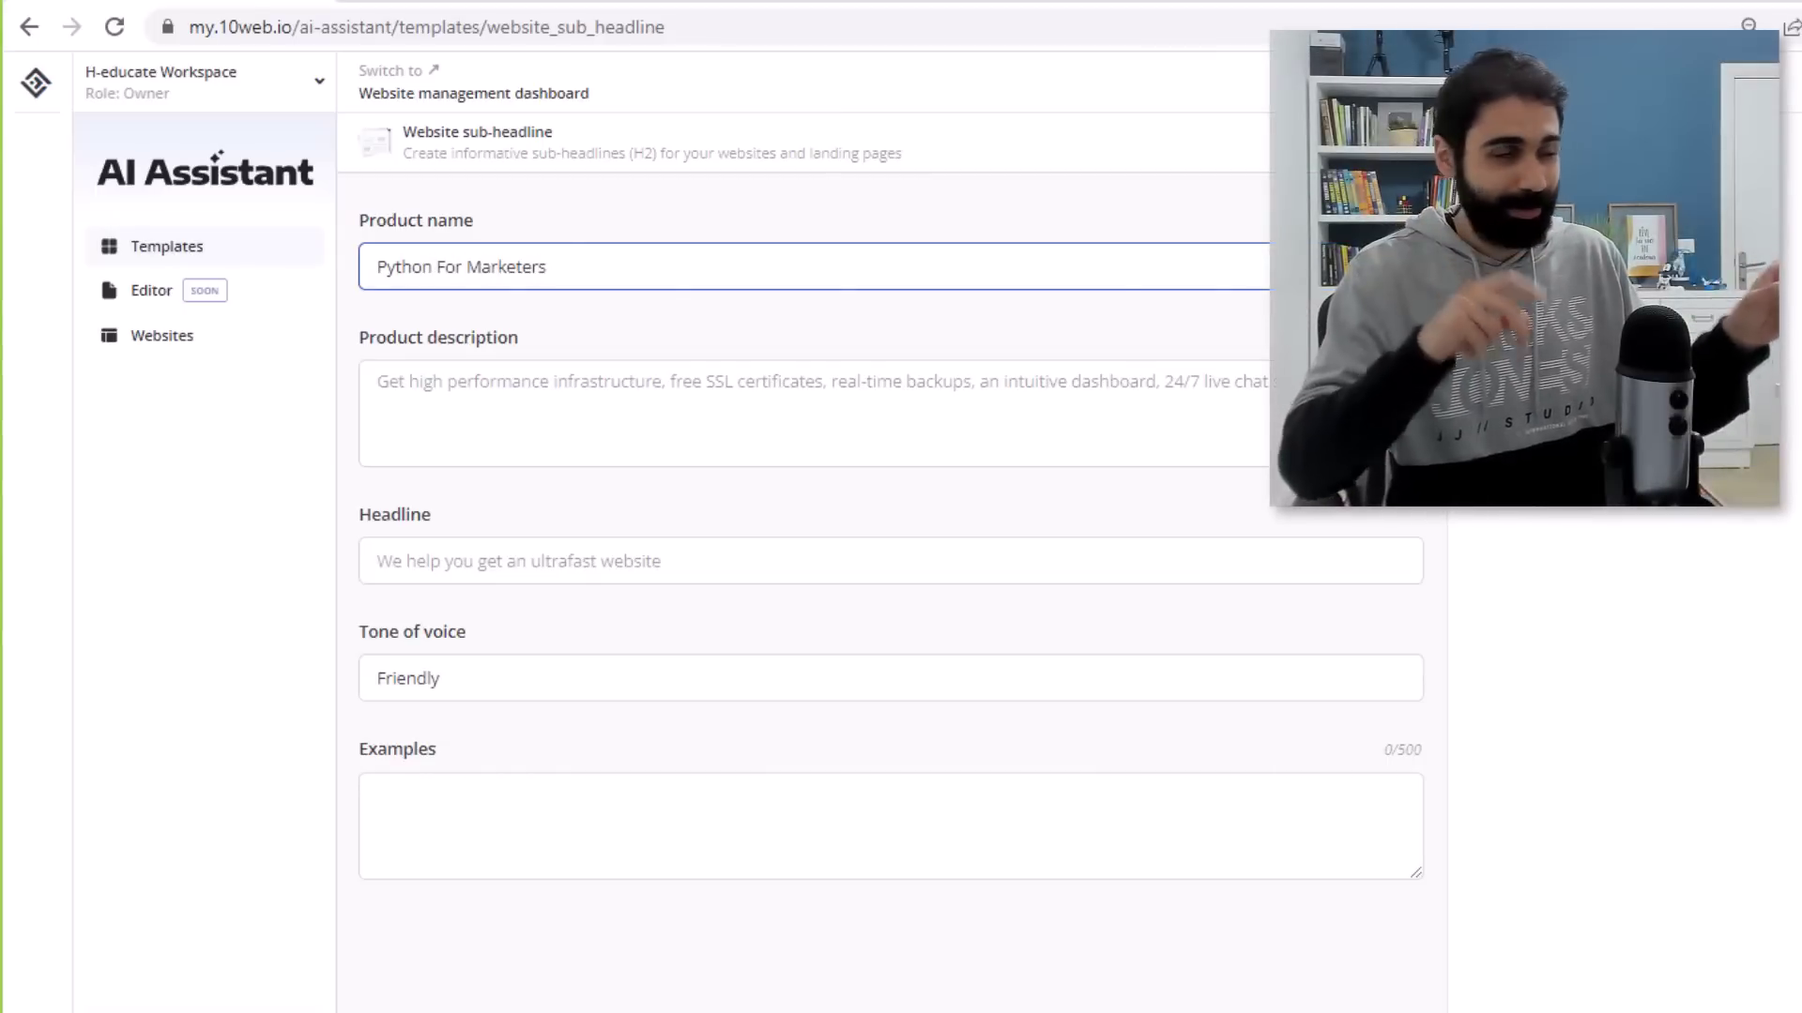
{"action": "left_click", "coordinate": [1132, 414]}
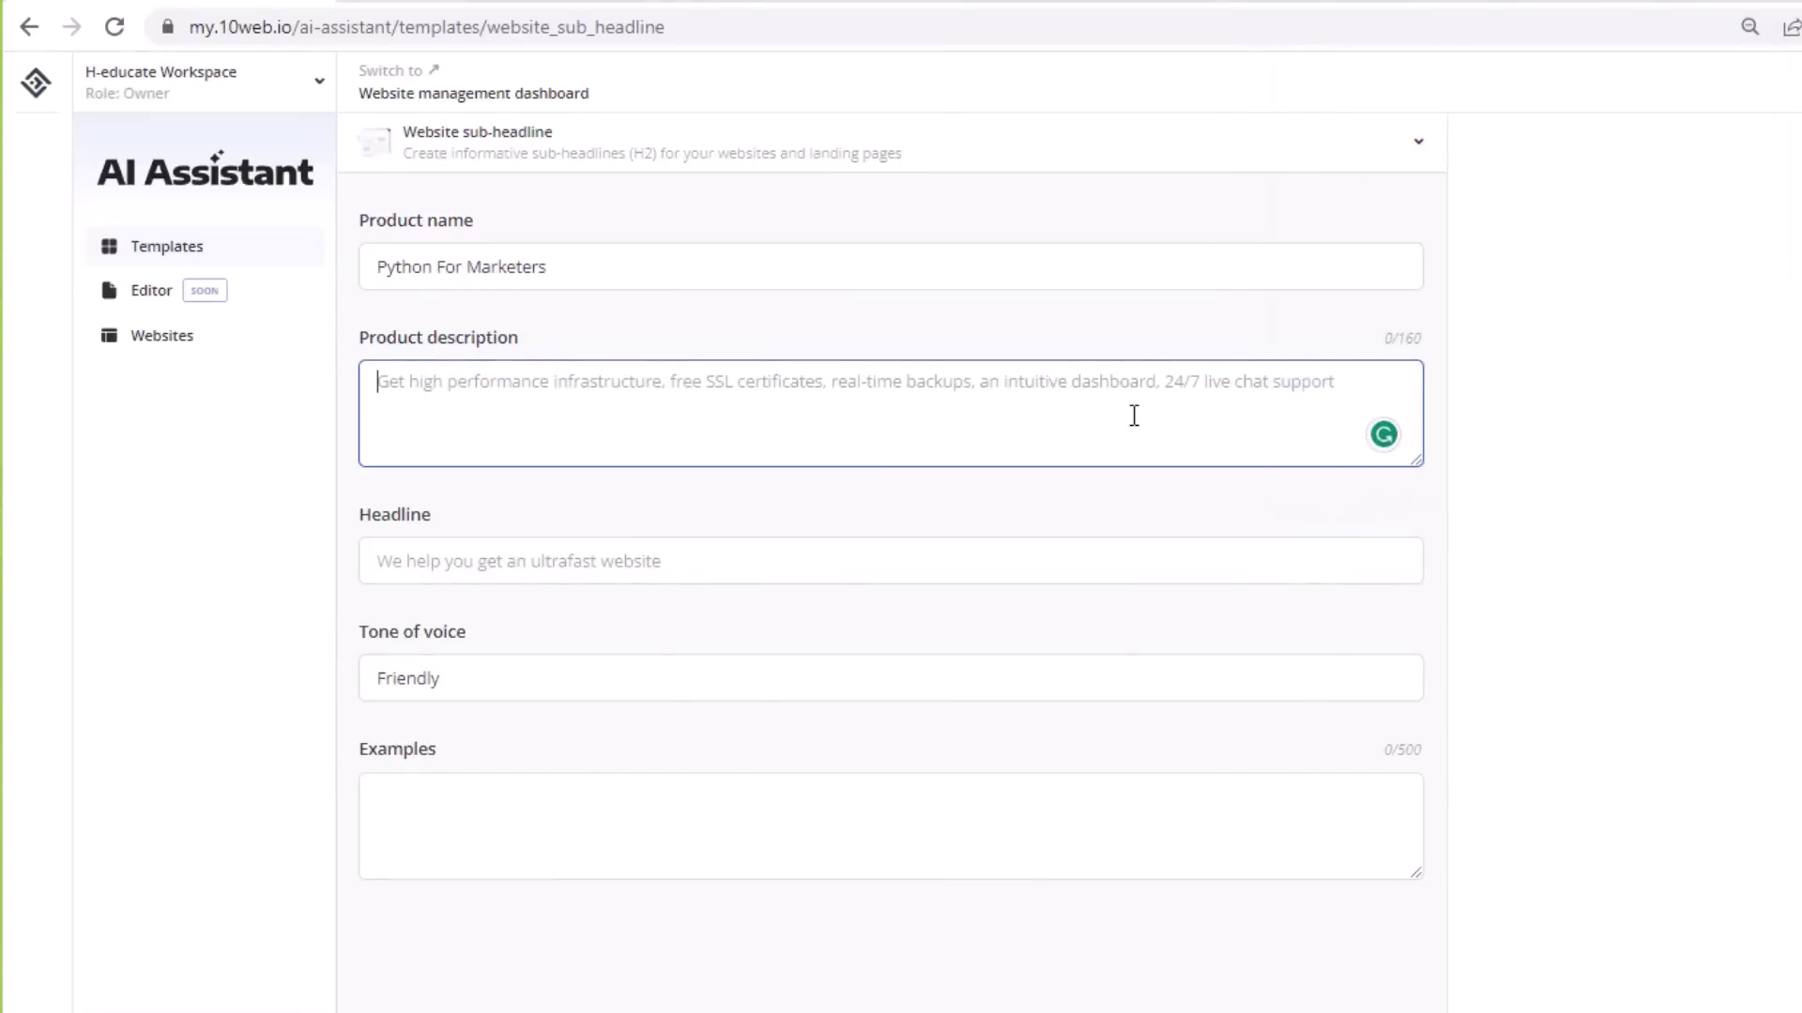
{"action": "left_click", "coordinate": [809, 567]}
{"action": "type", "text": "Leverage The Power of python in marketing"}
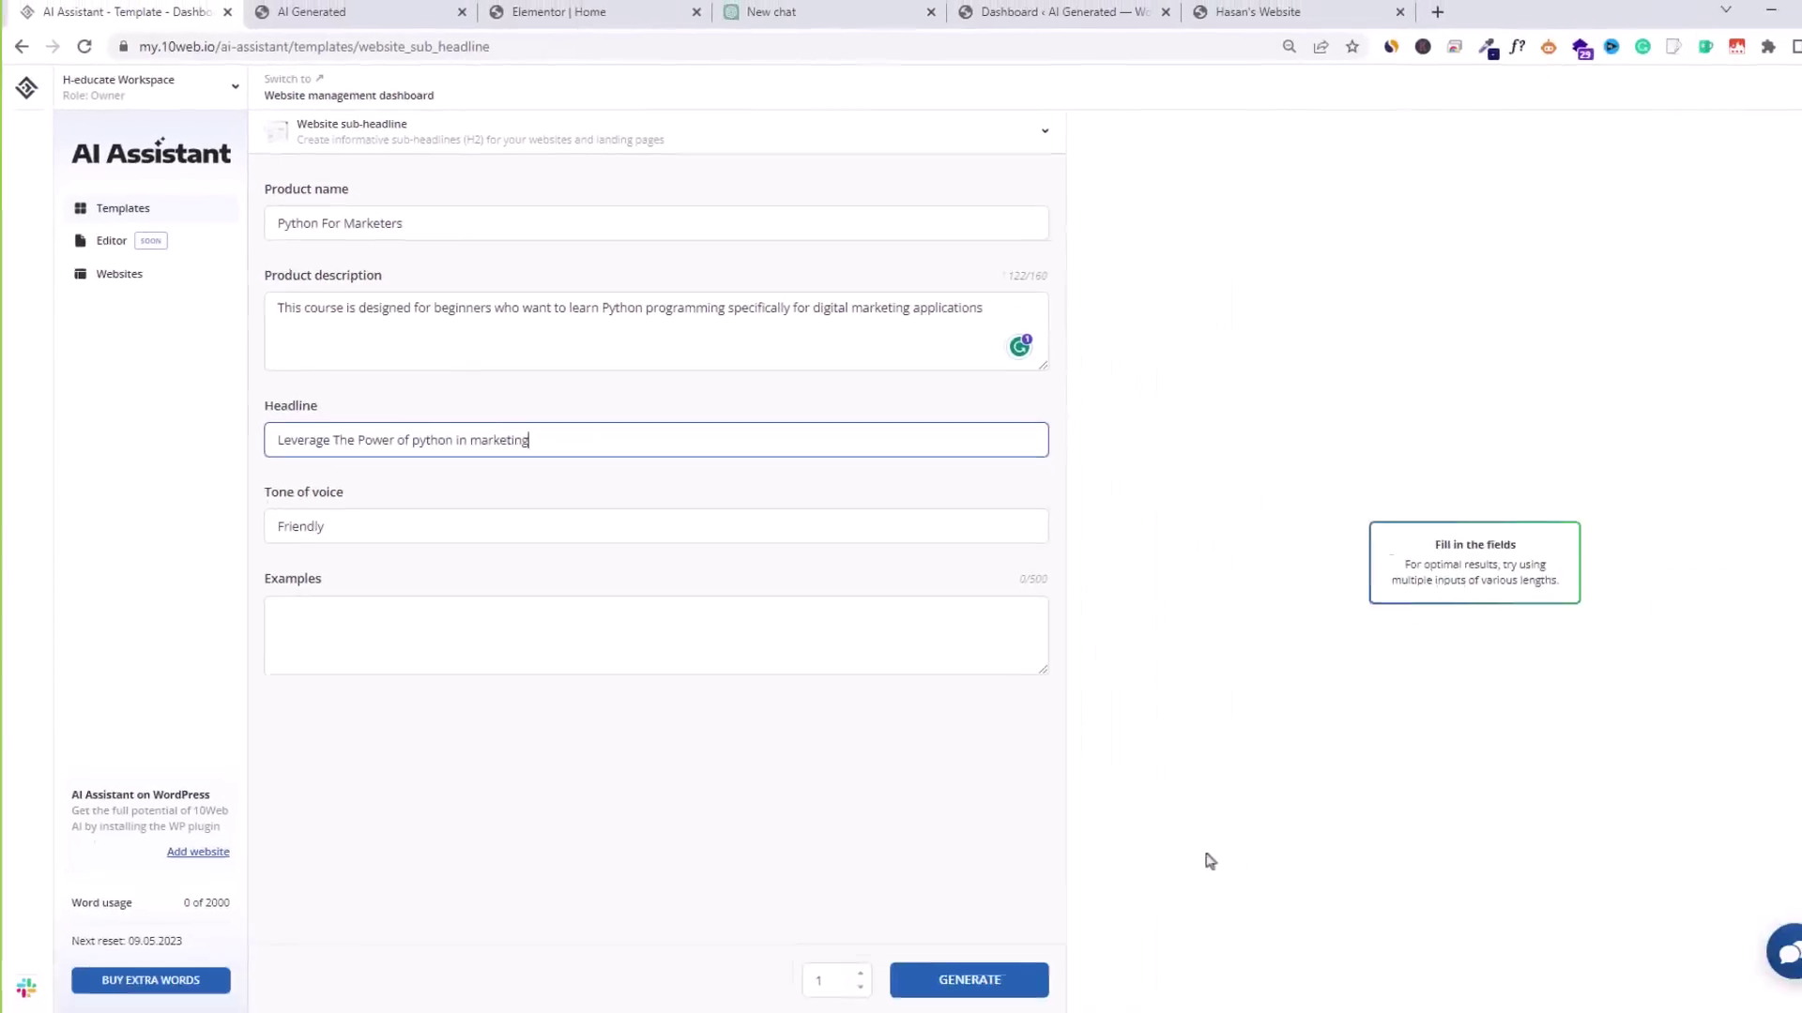
- Generate the five sub-headlines and review the results
{"action": "left_click", "coordinate": [946, 945]}
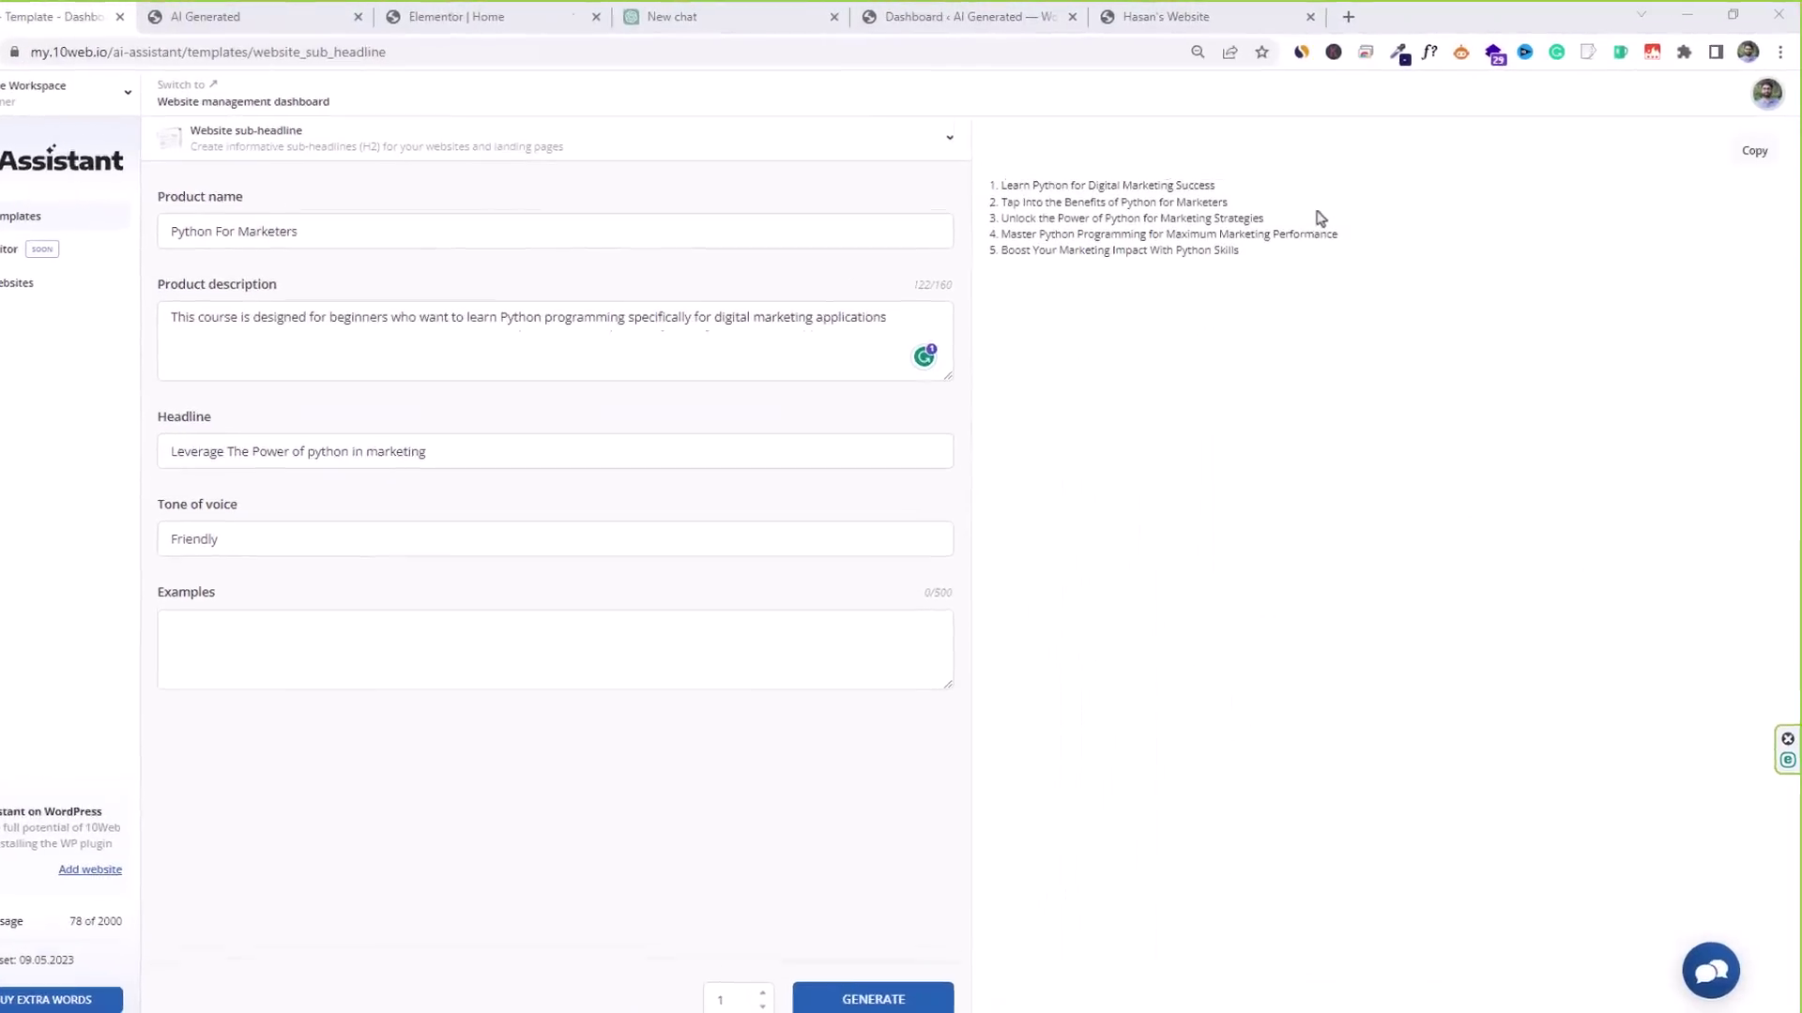
{"action": "left_click_drag", "start_coordinate": [1273, 237], "coordinate": [1042, 171]}
{"action": "left_click", "coordinate": [519, 329]}
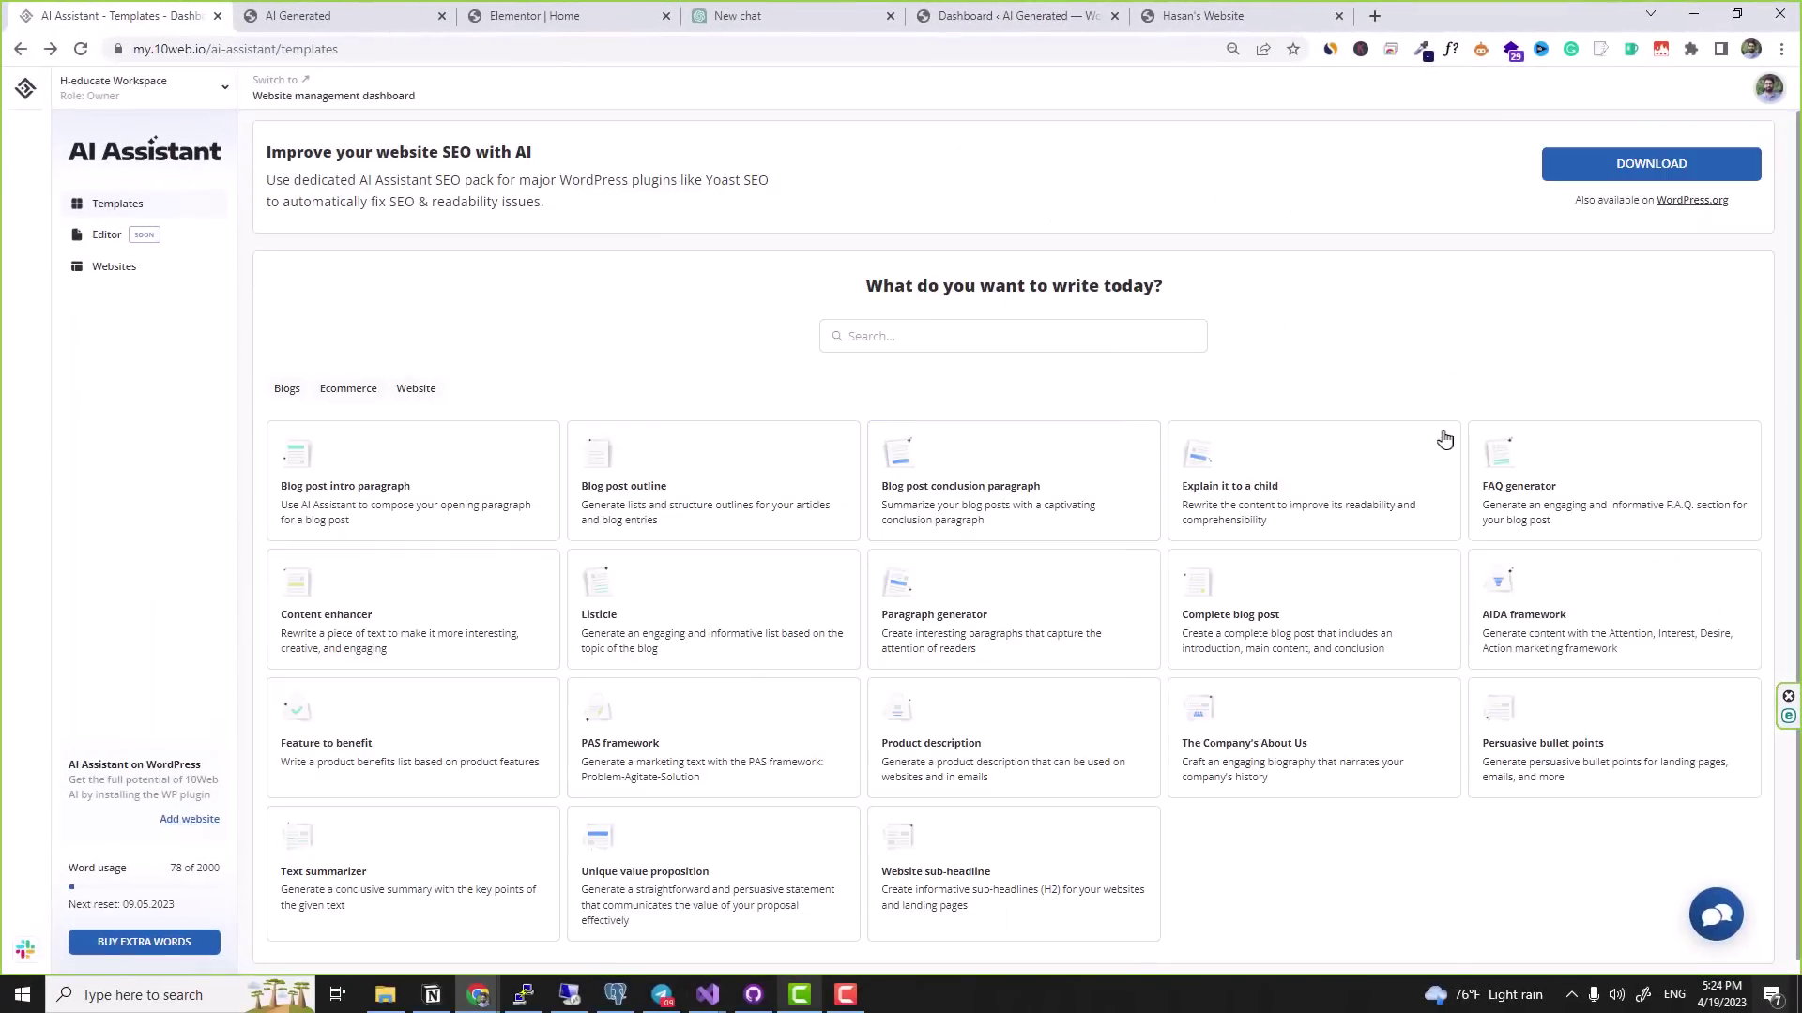
{"action": "scroll", "coordinate": [539, 497], "scroll_direction": "down", "scroll_amount": 1}
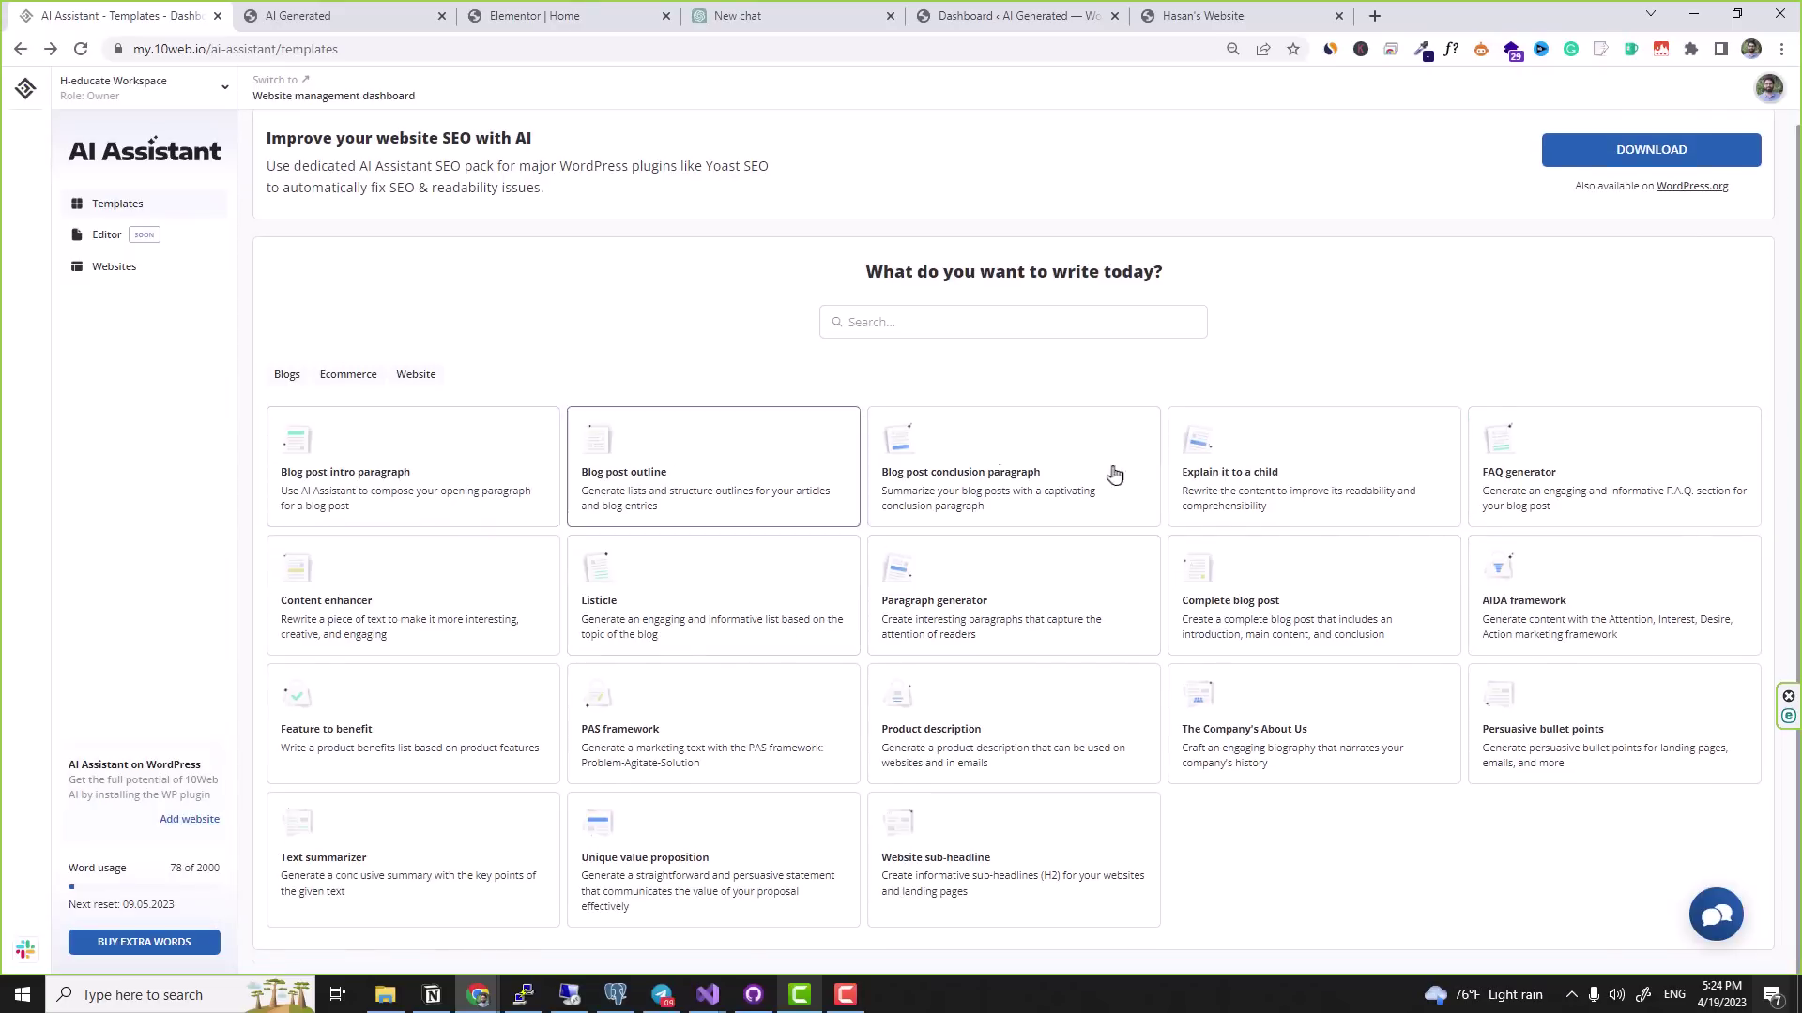
- Return to the home page editor and save the pending changes
{"action": "left_click", "coordinate": [625, 33]}
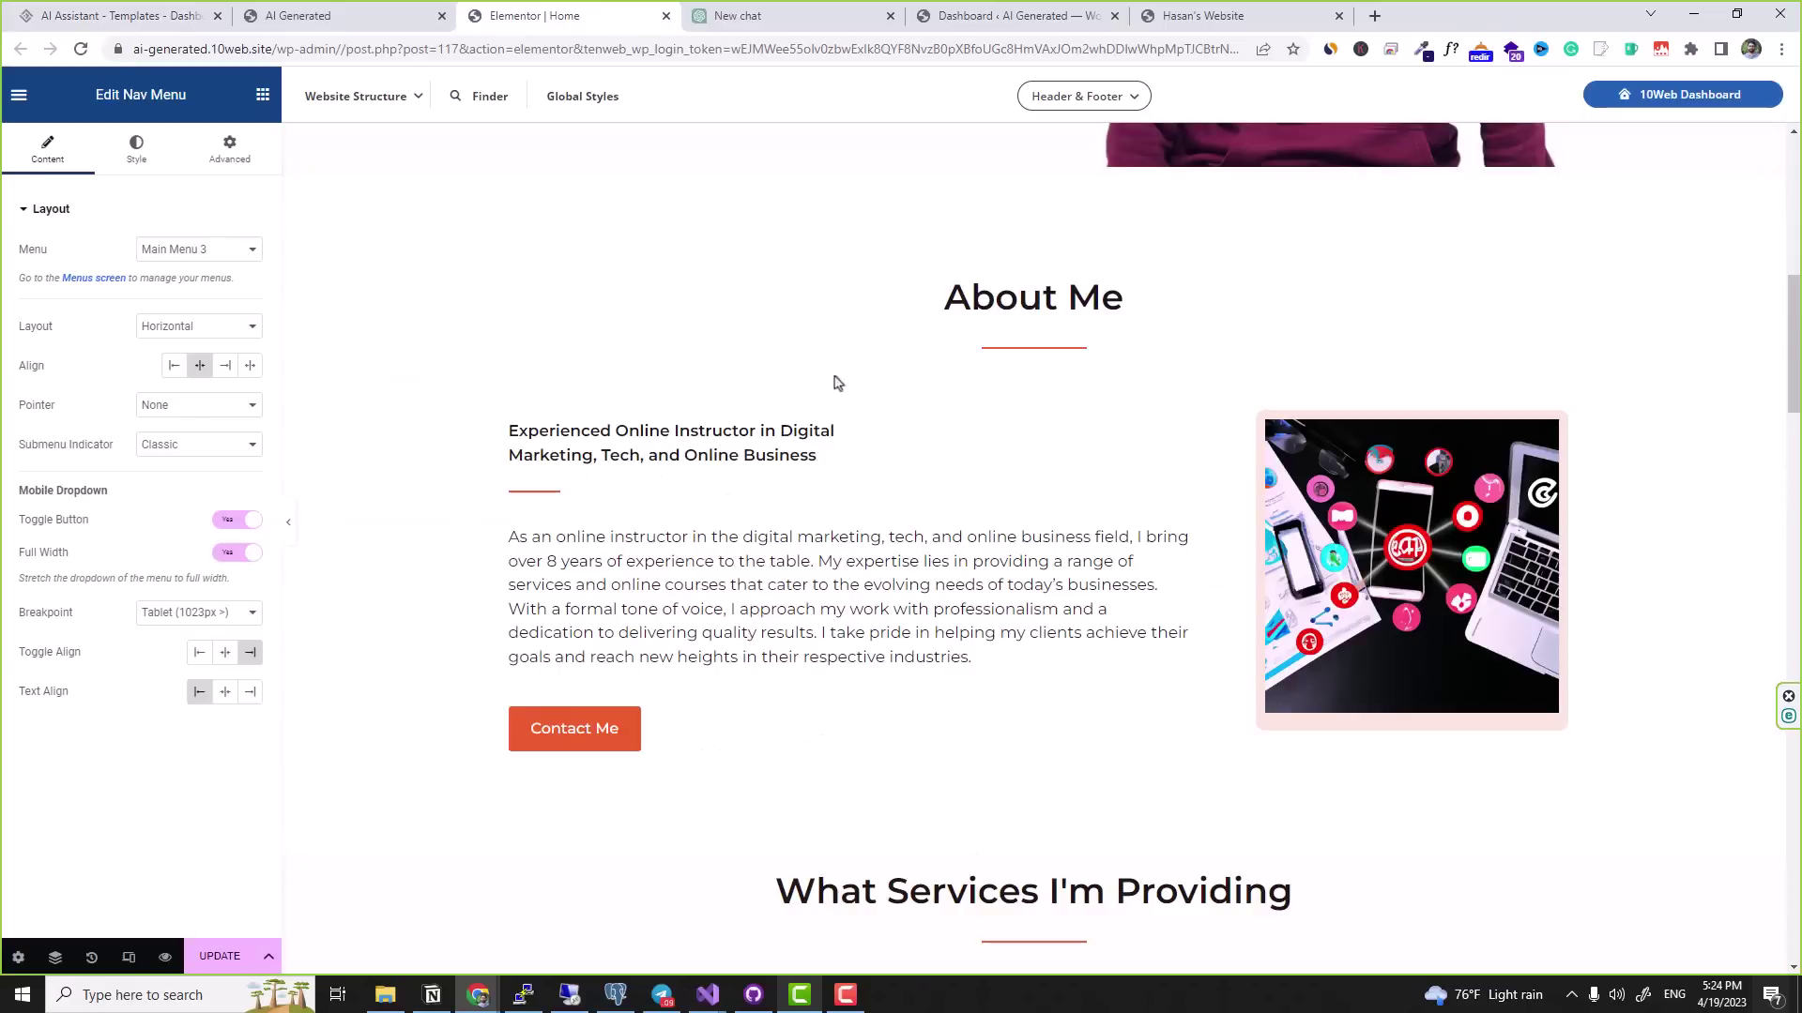
{"action": "scroll", "coordinate": [1166, 350], "scroll_direction": "up", "scroll_amount": 2}
{"action": "scroll", "coordinate": [1312, 302], "scroll_direction": "up", "scroll_amount": 10}
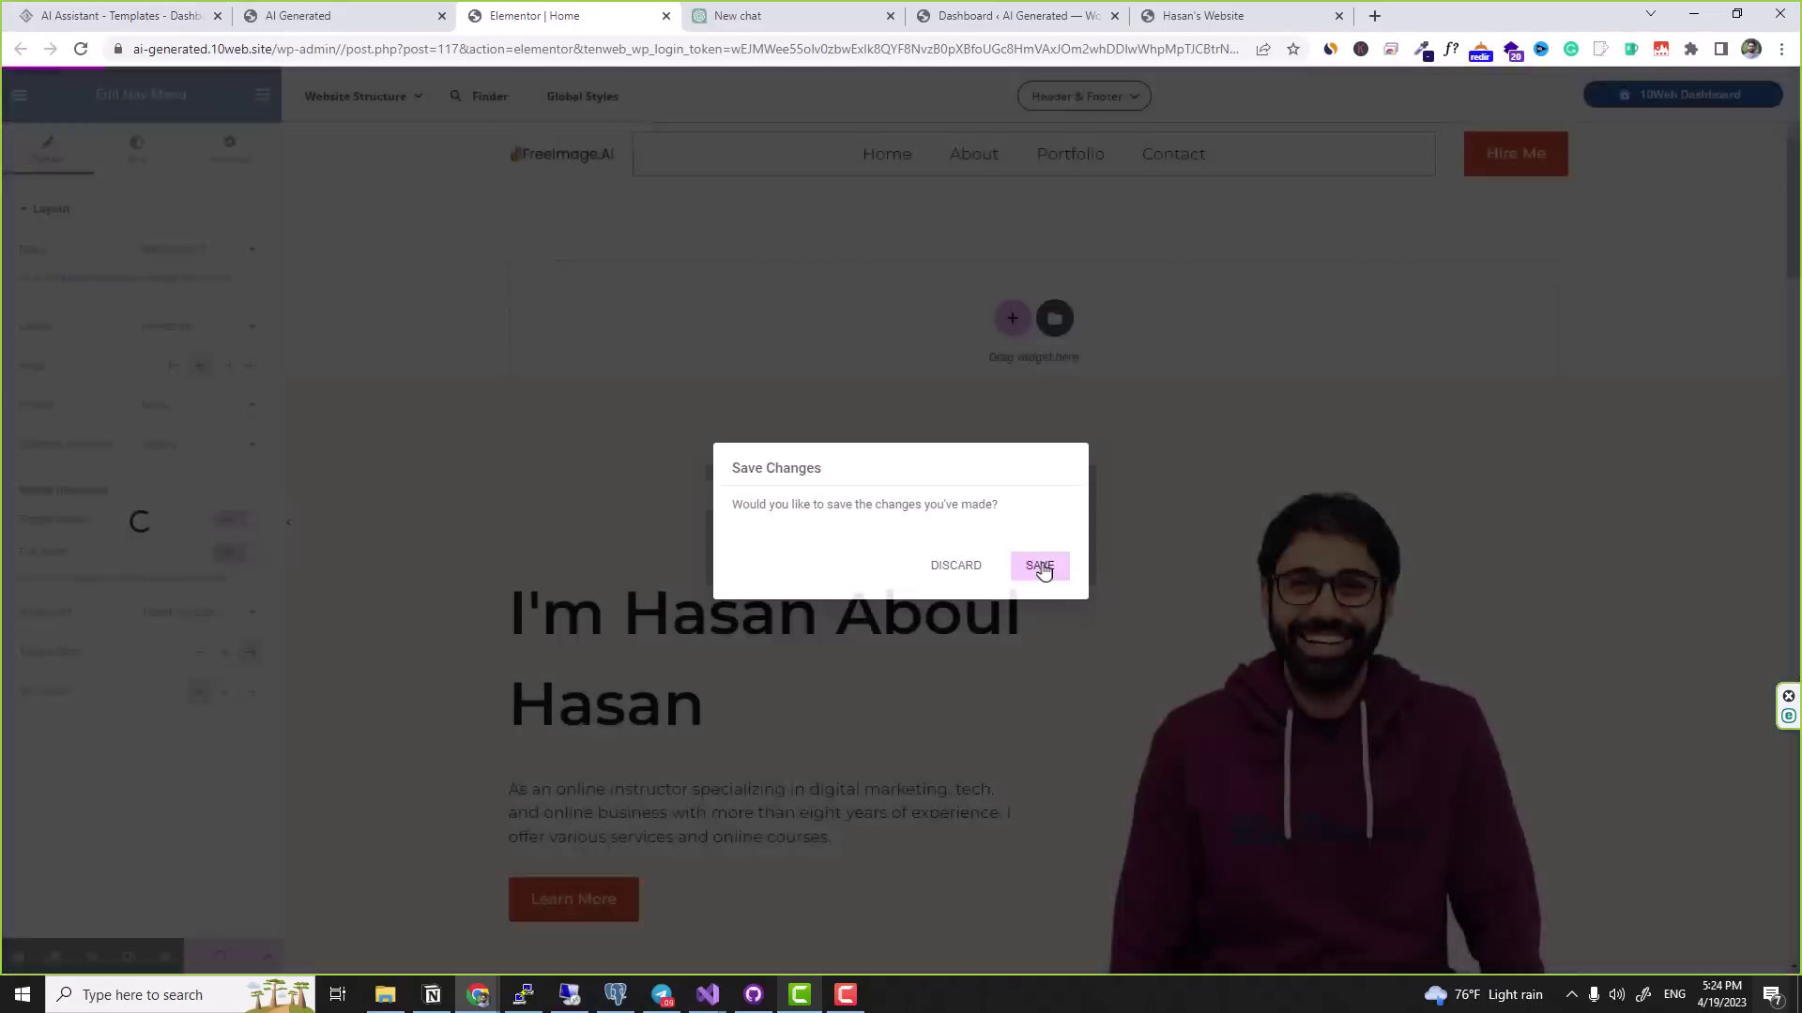
{"action": "left_click", "coordinate": [1039, 566]}
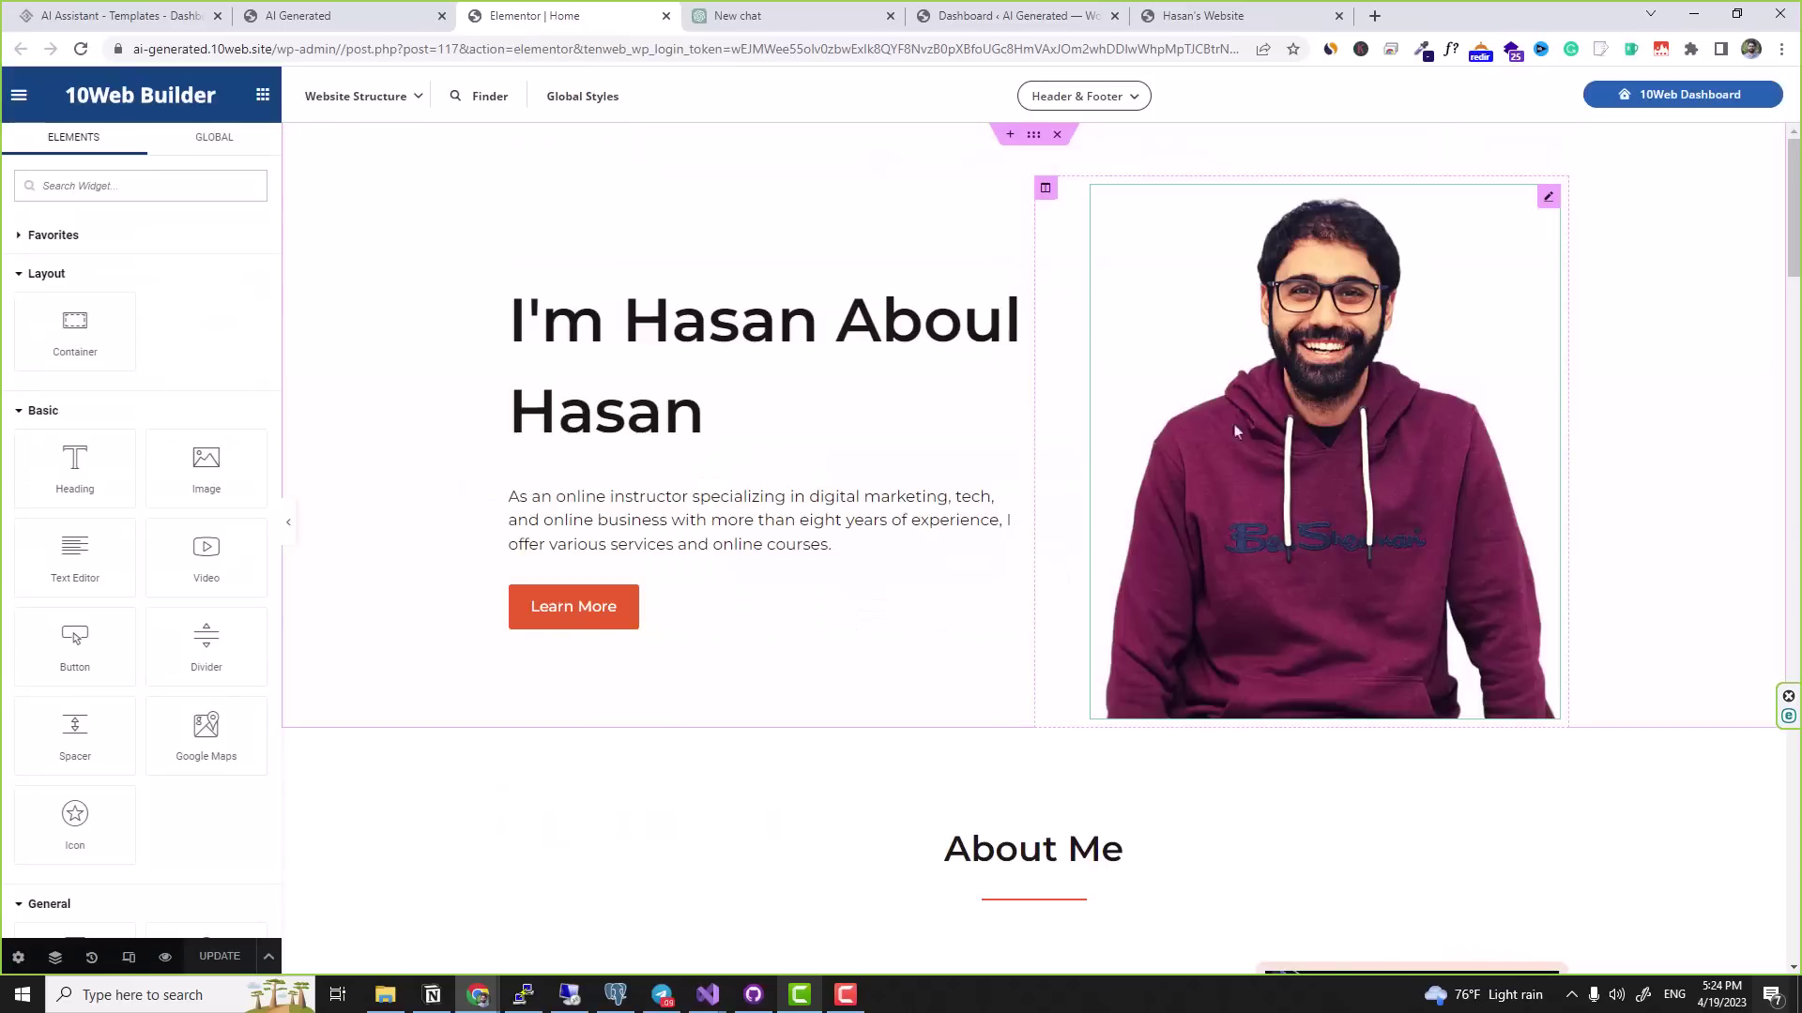
- Replace the hero paragraph with 'subscribe to my channel and enjoy ad-free content'
{"action": "left_click", "coordinate": [807, 516]}
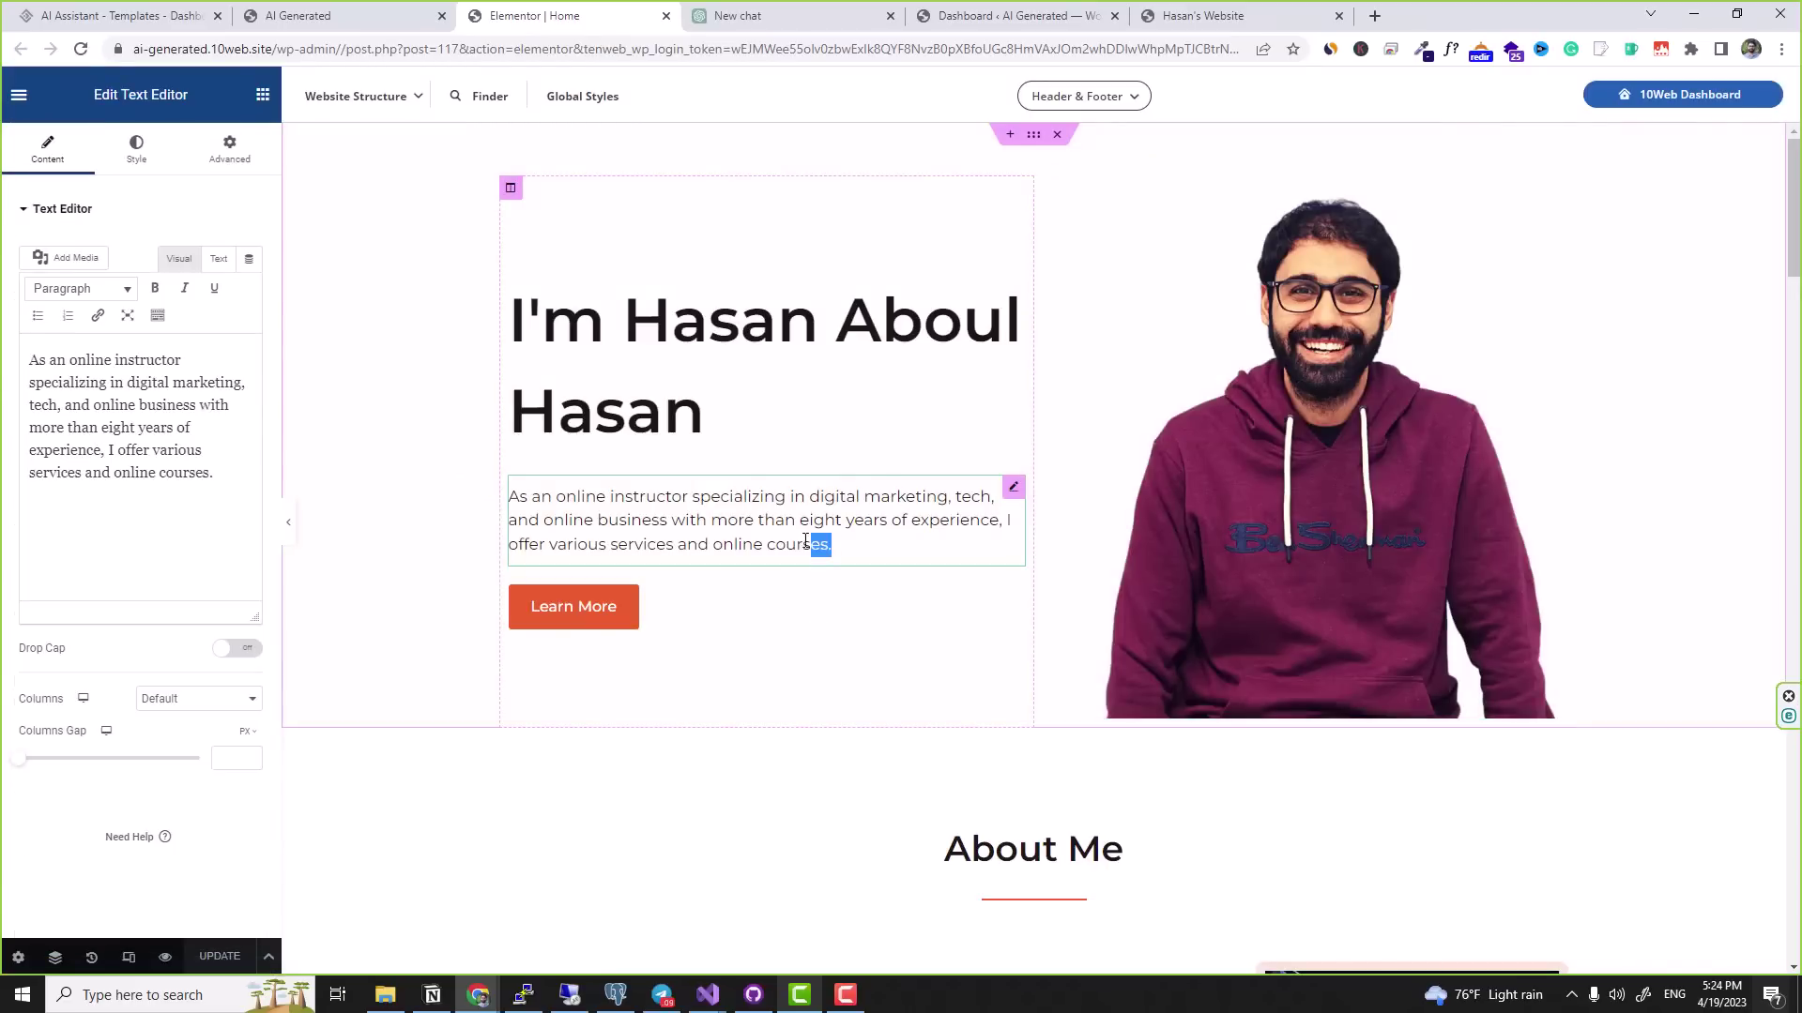
{"action": "key", "text": "ctrl+a"}
{"action": "key", "text": "BackSpace"}
{"action": "type", "text": "Wri"}
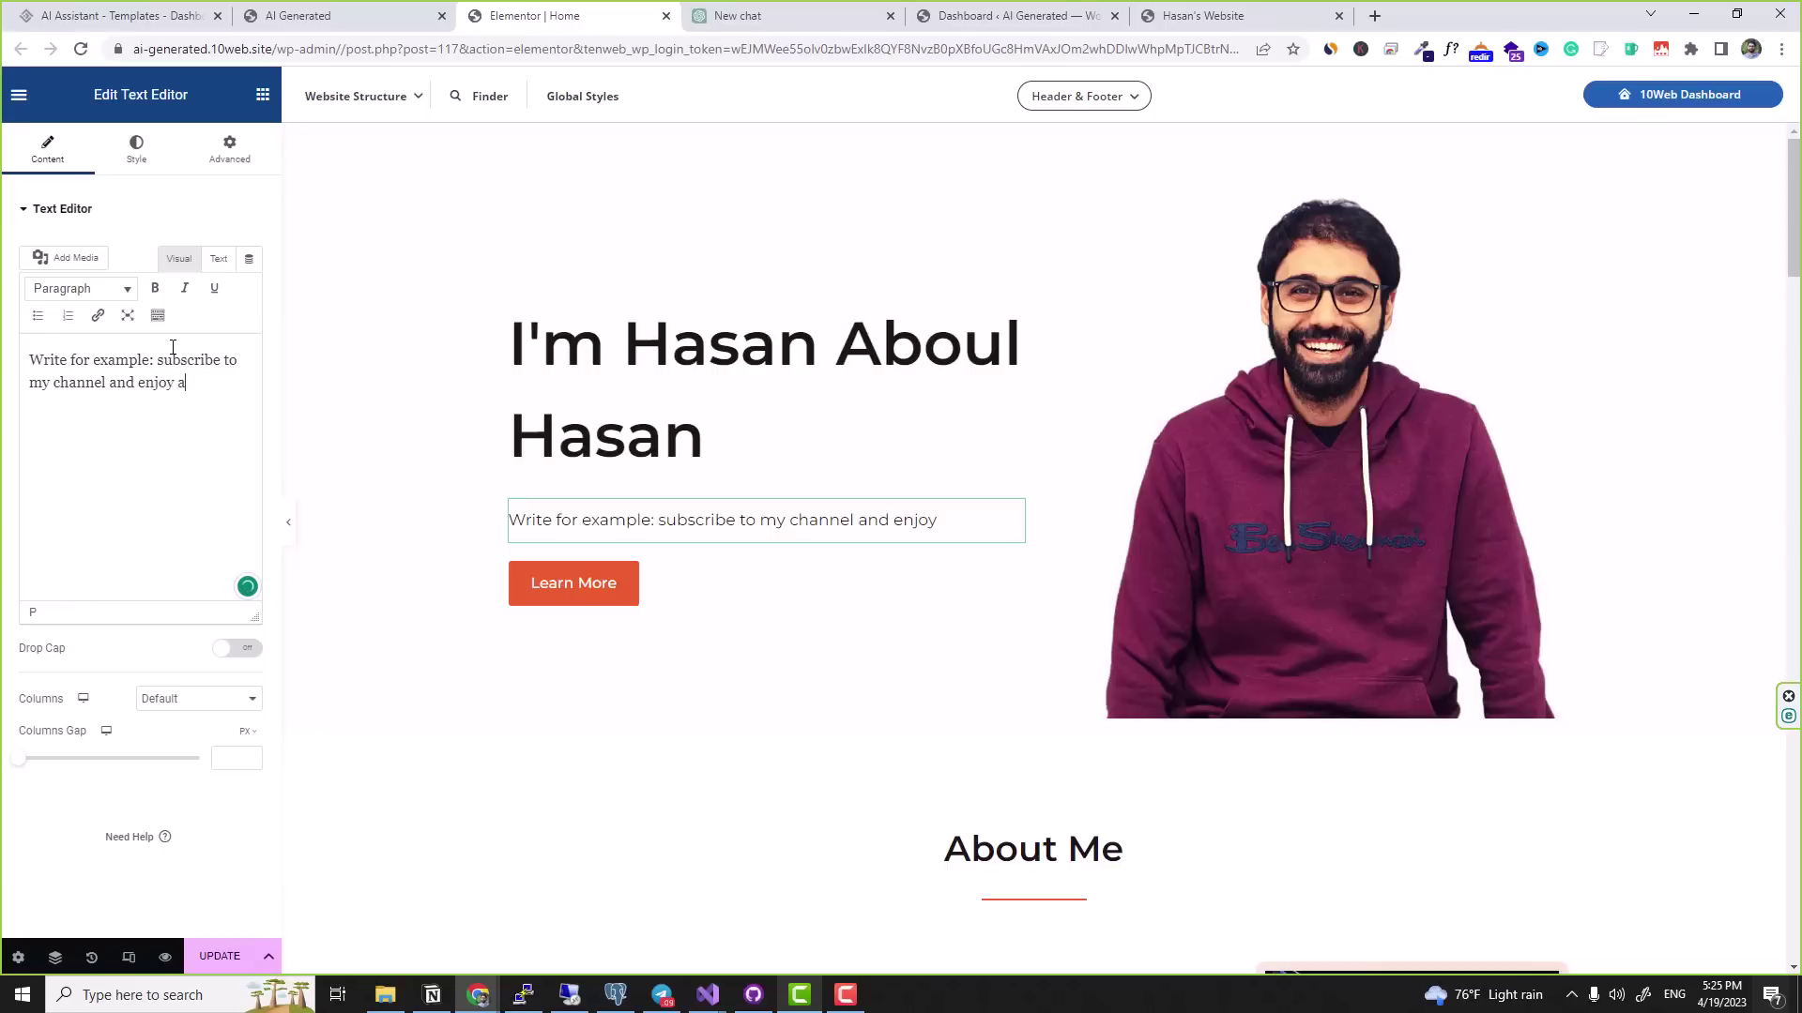
{"action": "type", "text": "tent!"}
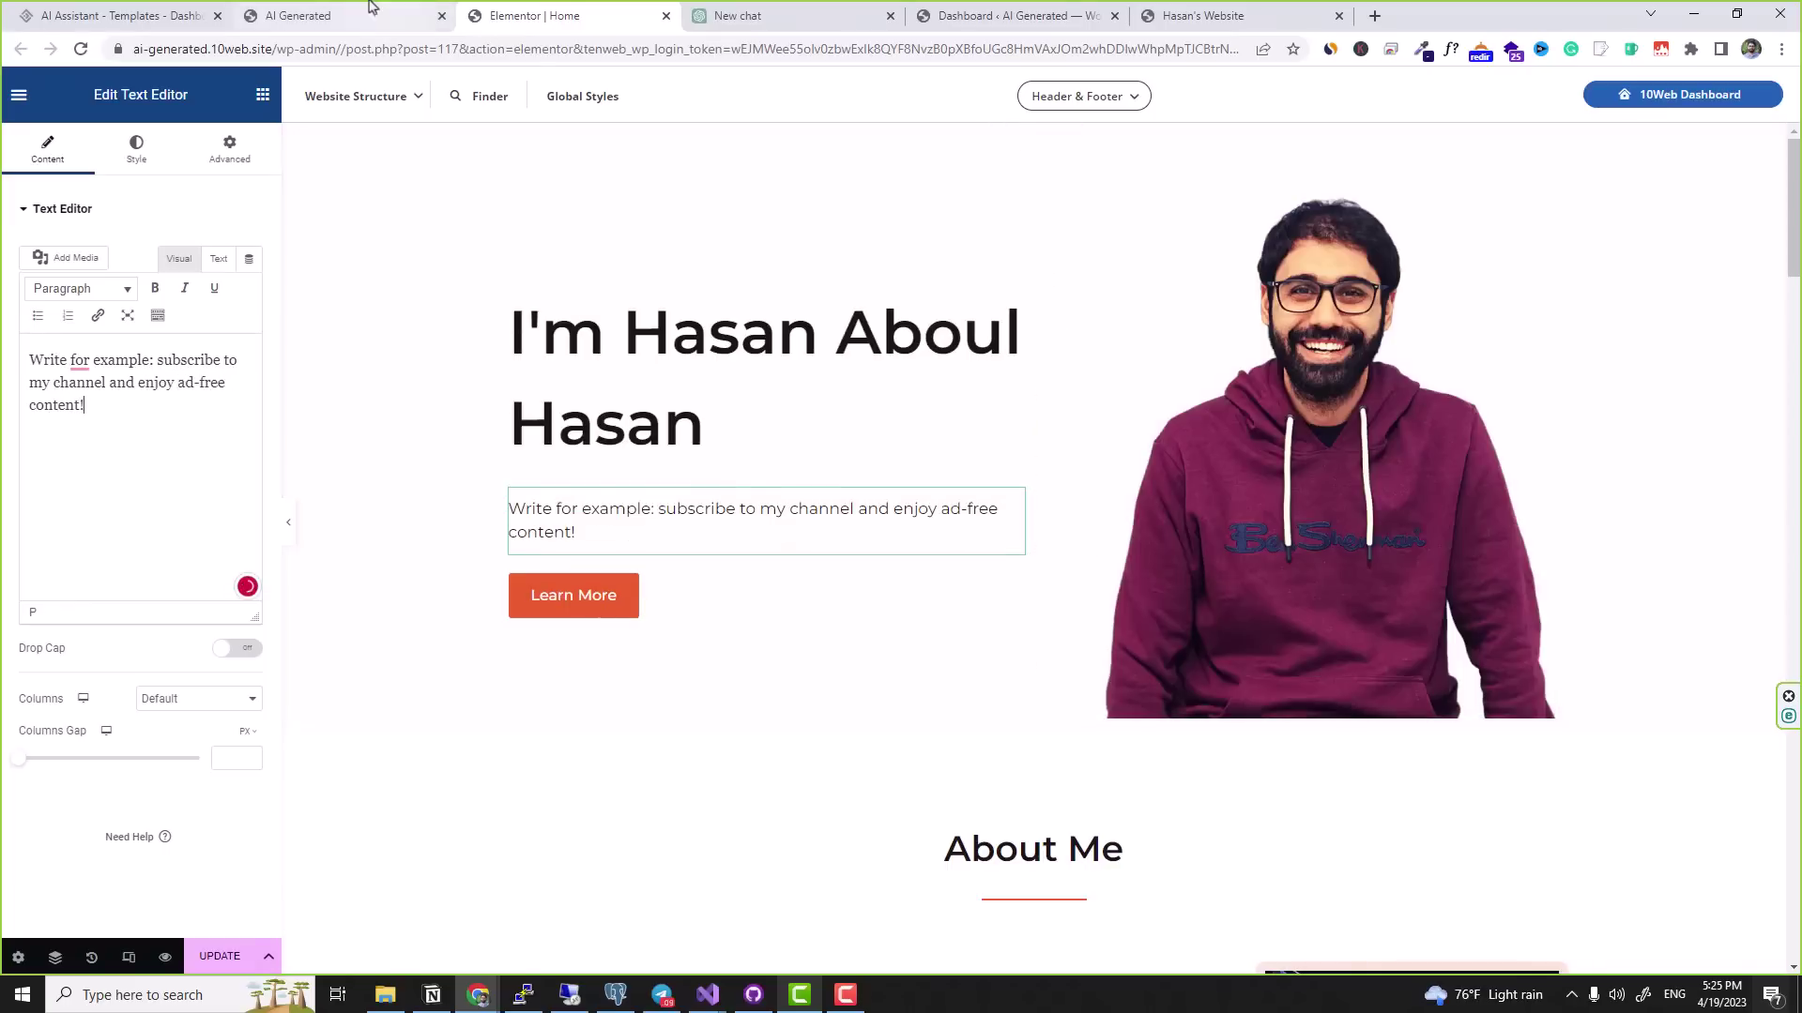
{"action": "left_click", "coordinate": [371, 13]}
{"action": "left_click", "coordinate": [127, 9]}
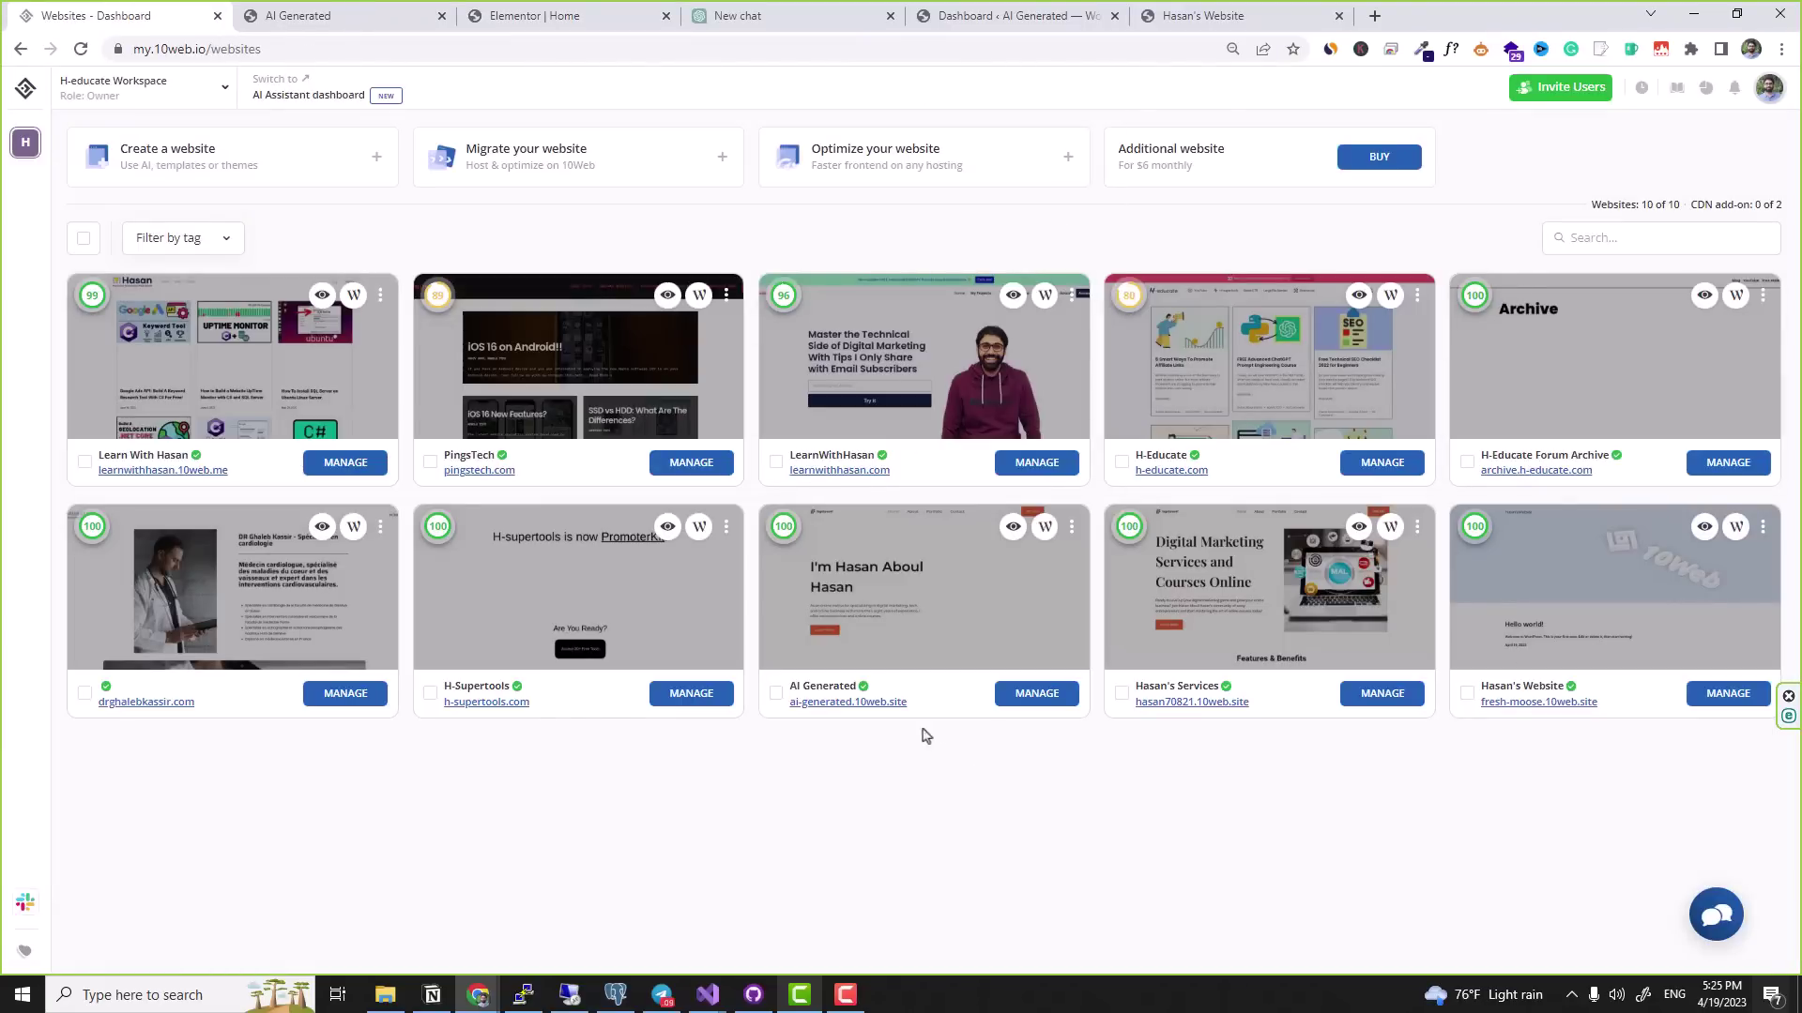
- Open the AI Generated site's overview with its PageSpeed scores and plugin updates
{"action": "left_click", "coordinate": [1036, 692]}
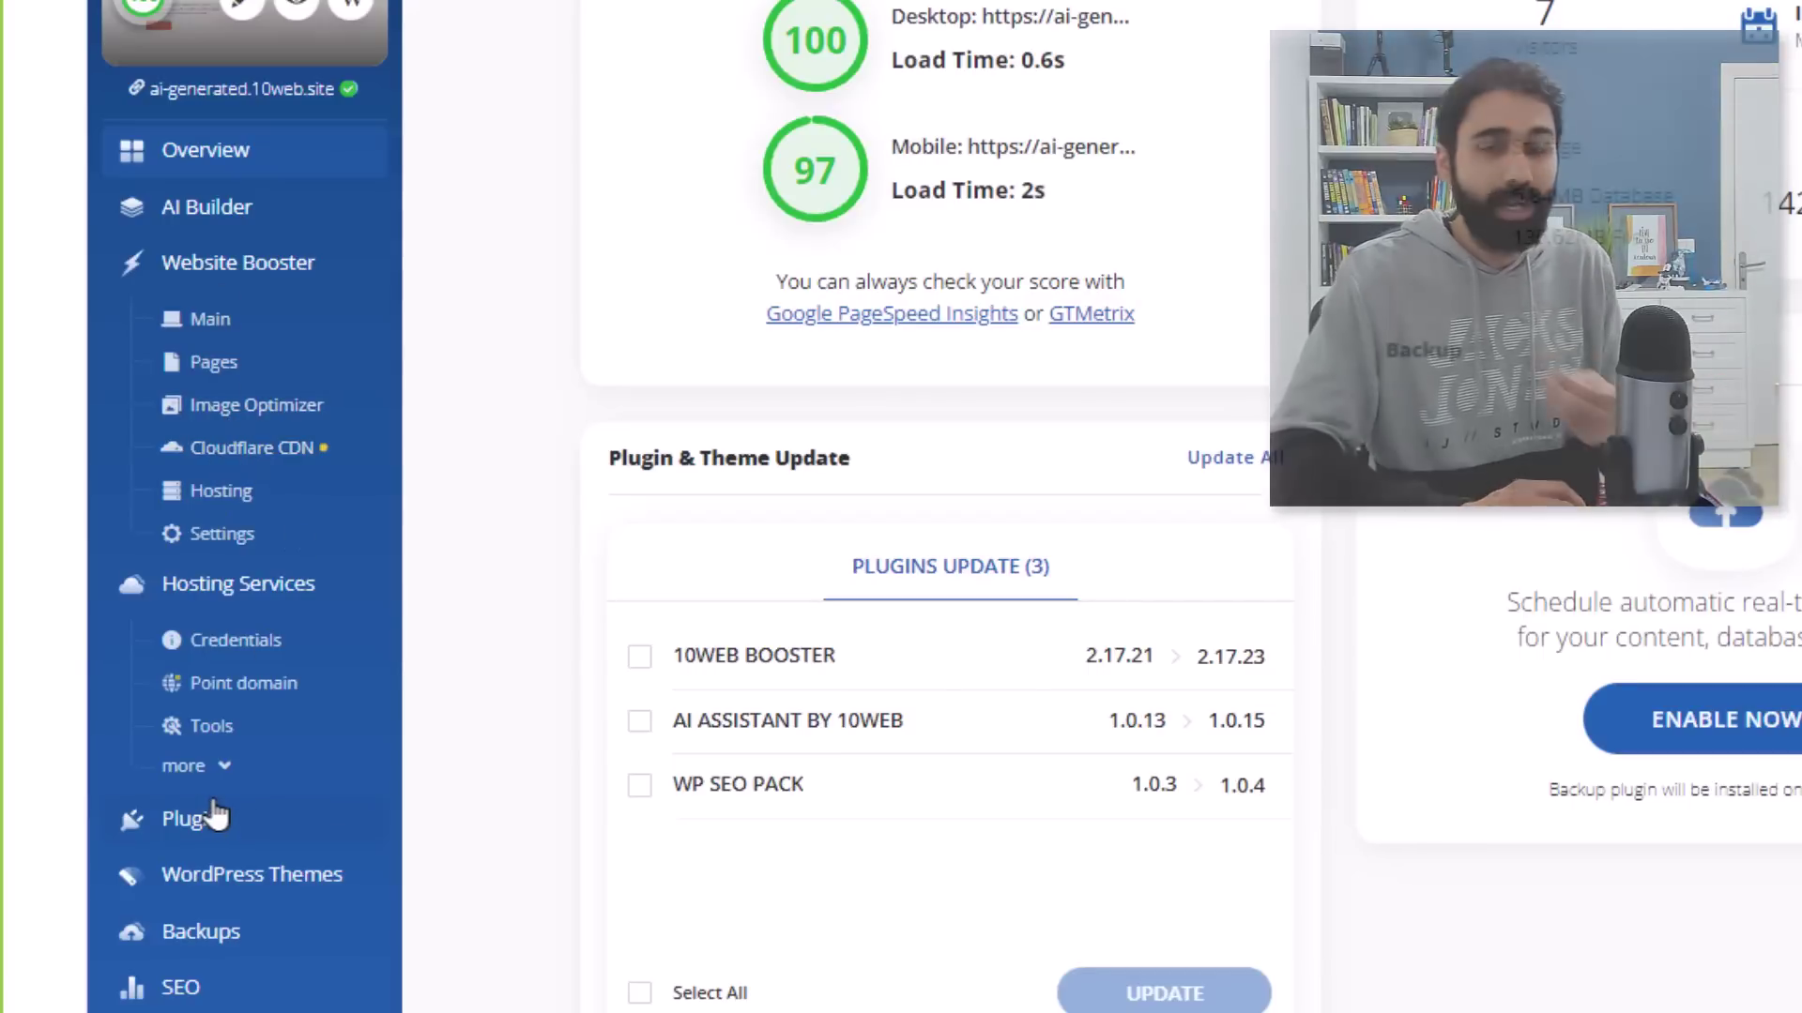
{"action": "left_click", "coordinate": [231, 690]}
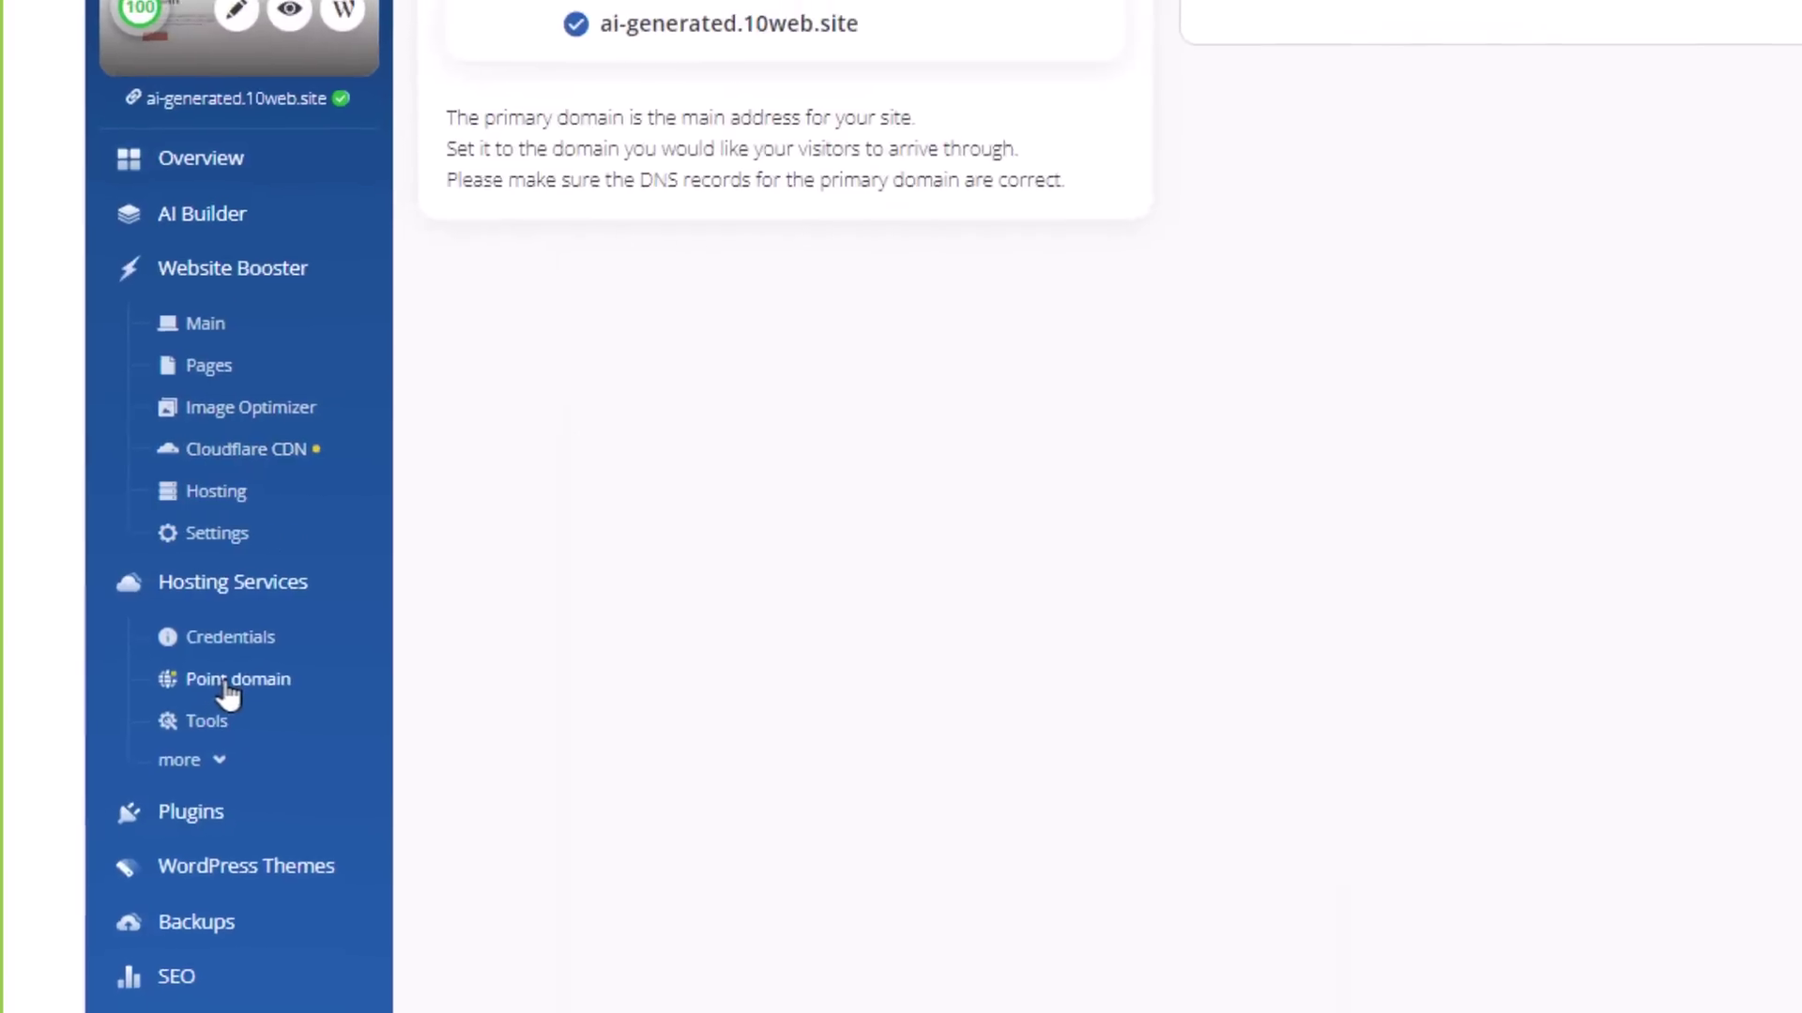